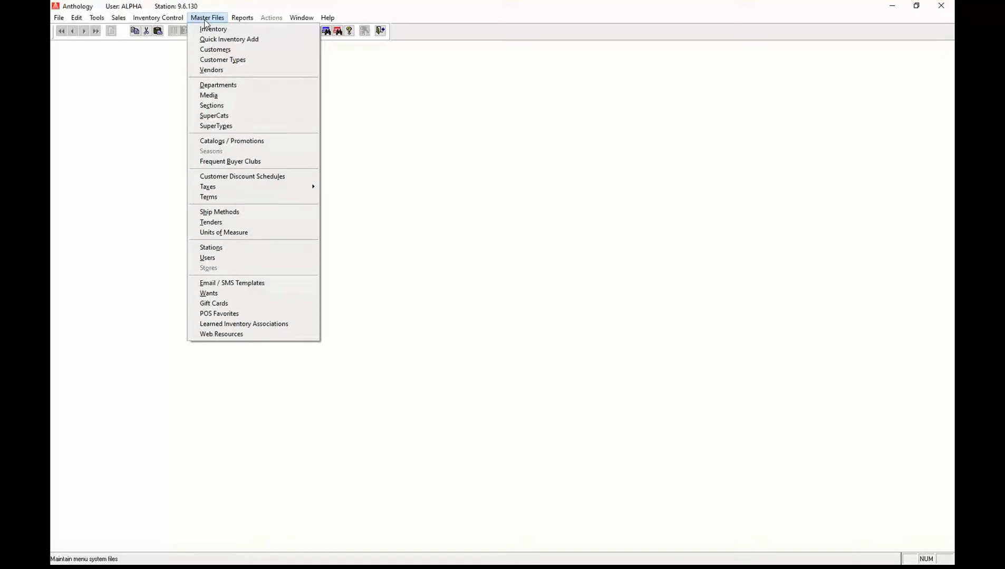
Show the Reports menu with Inventory Status among the listed reports.
left_click(248, 19)
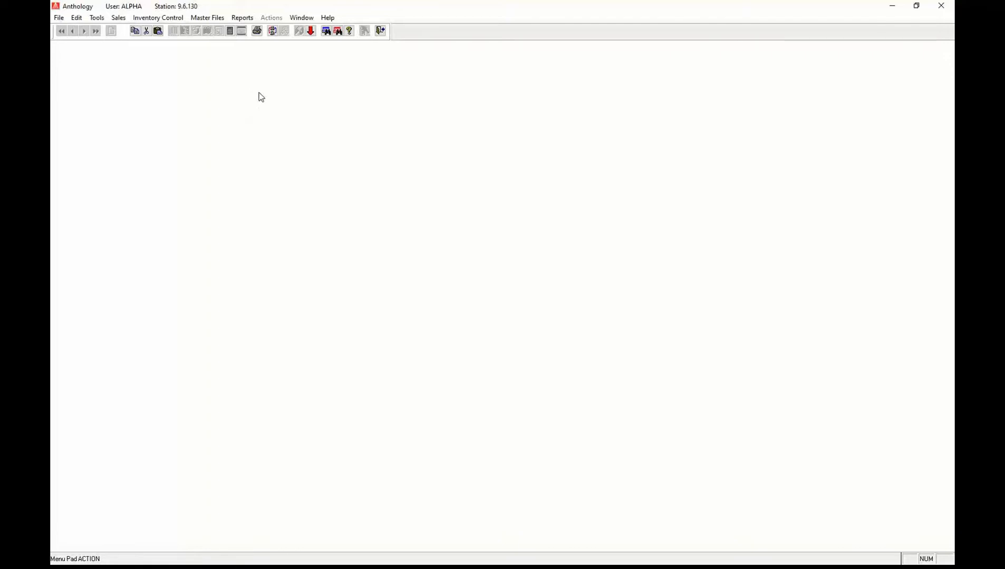
left_click(242, 18)
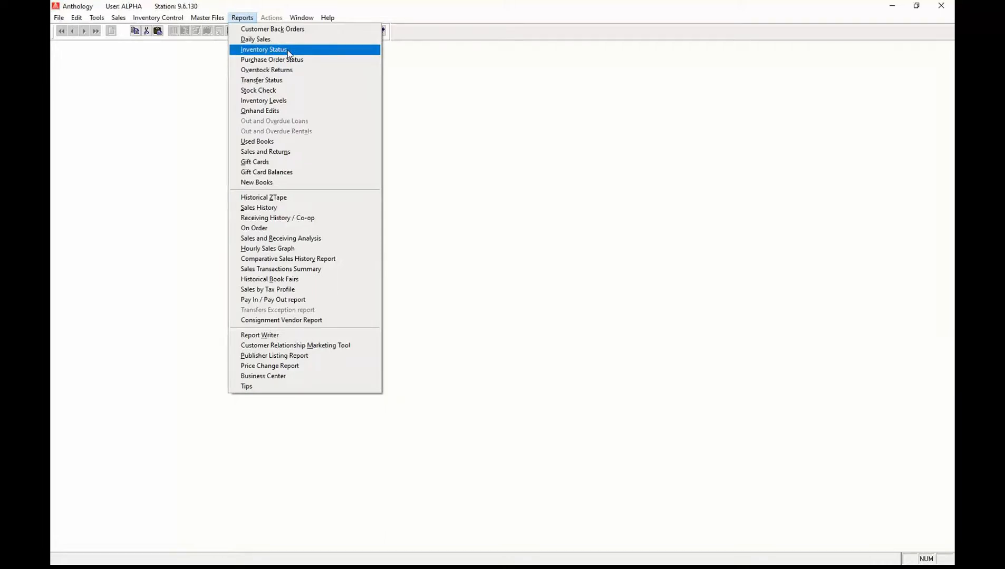
Open the Inventory Status Report options, keep Sections on All, and turn on Show SKU2.
left_click(288, 54)
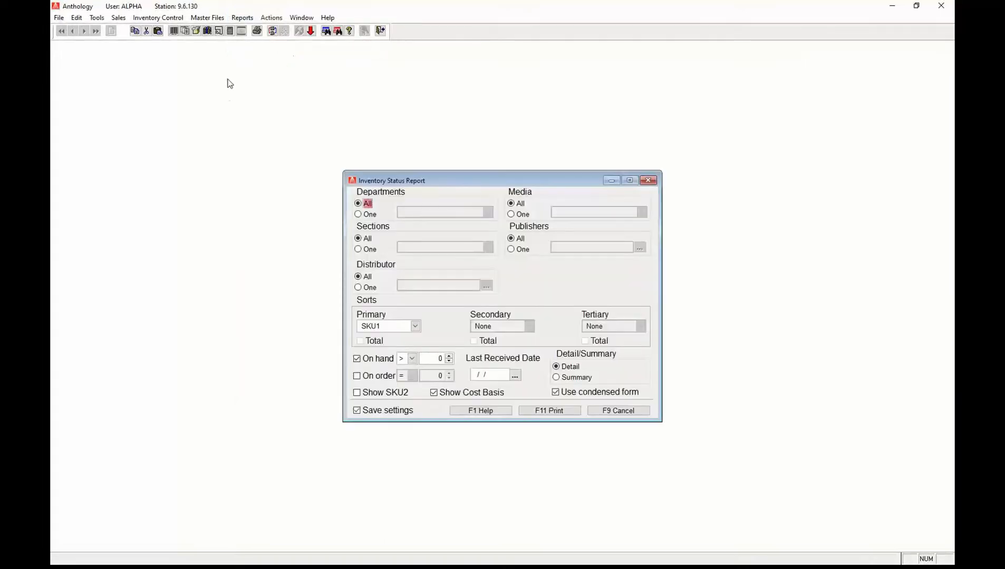
left_click_drag(430, 177, 344, 130)
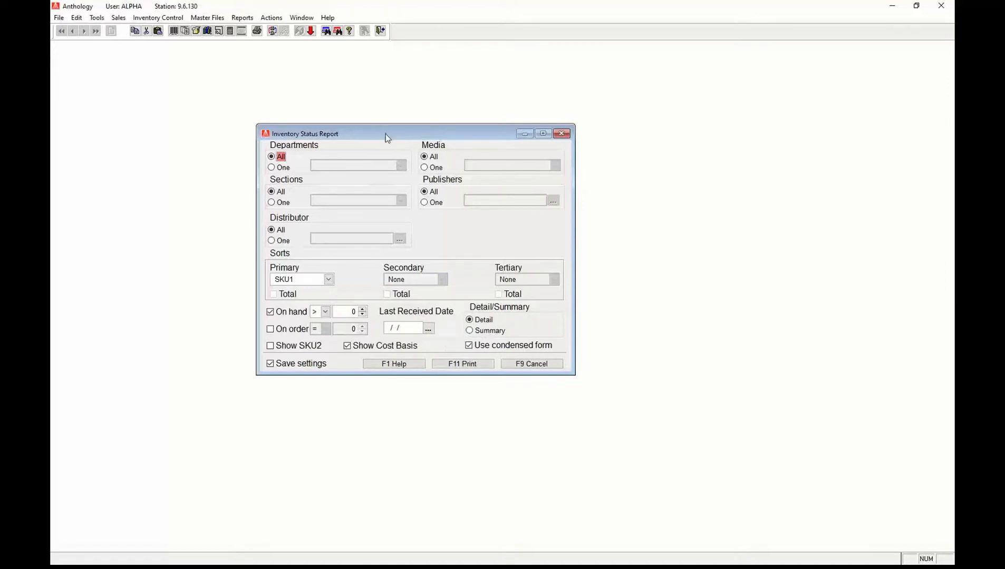
left_click_drag(386, 134, 361, 120)
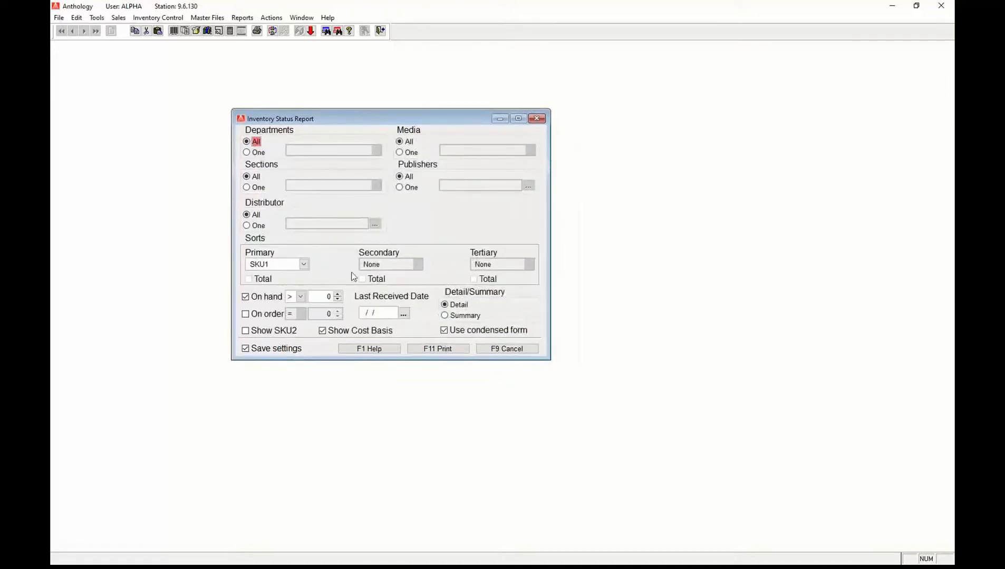
left_click(247, 188)
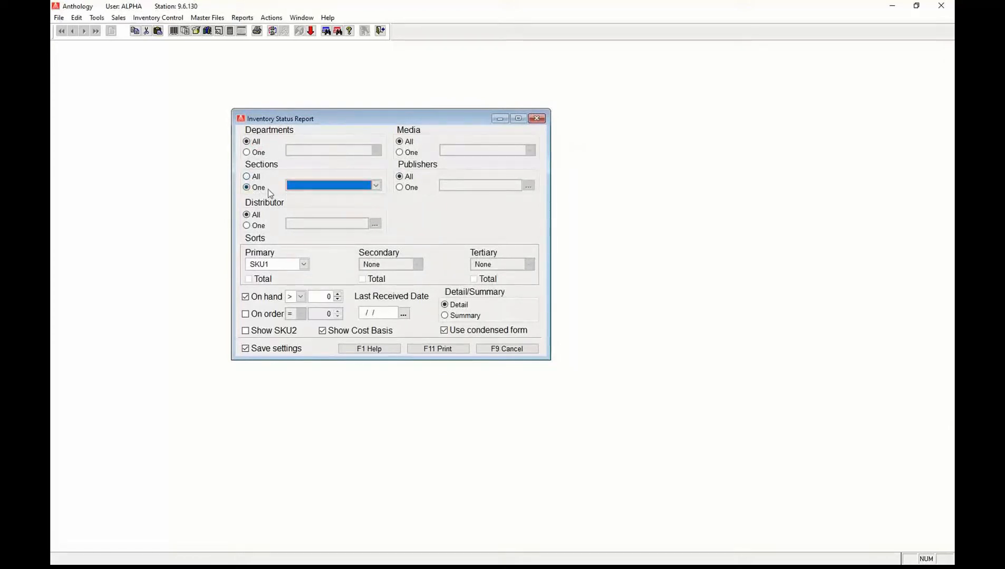
left_click(249, 177)
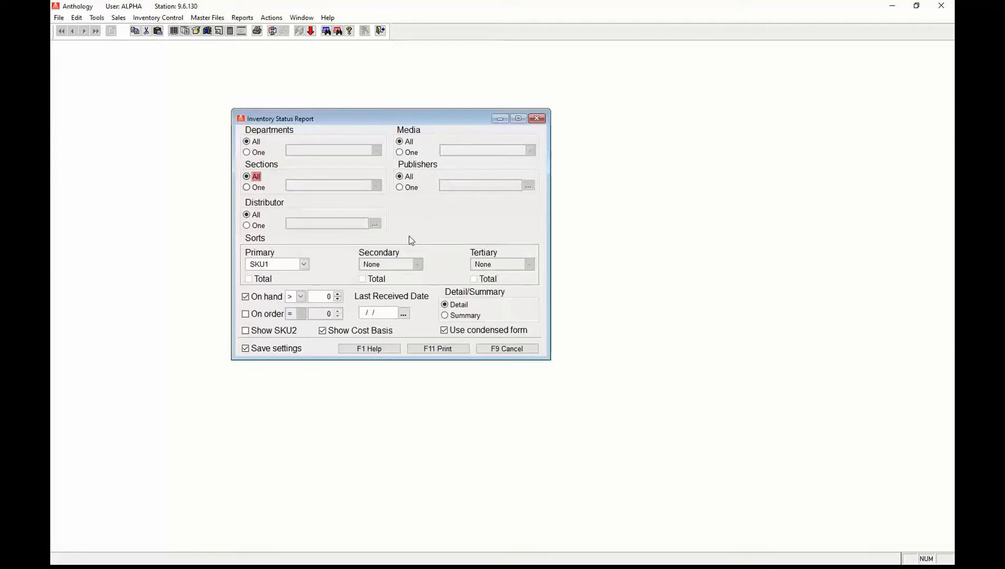
left_click(247, 331)
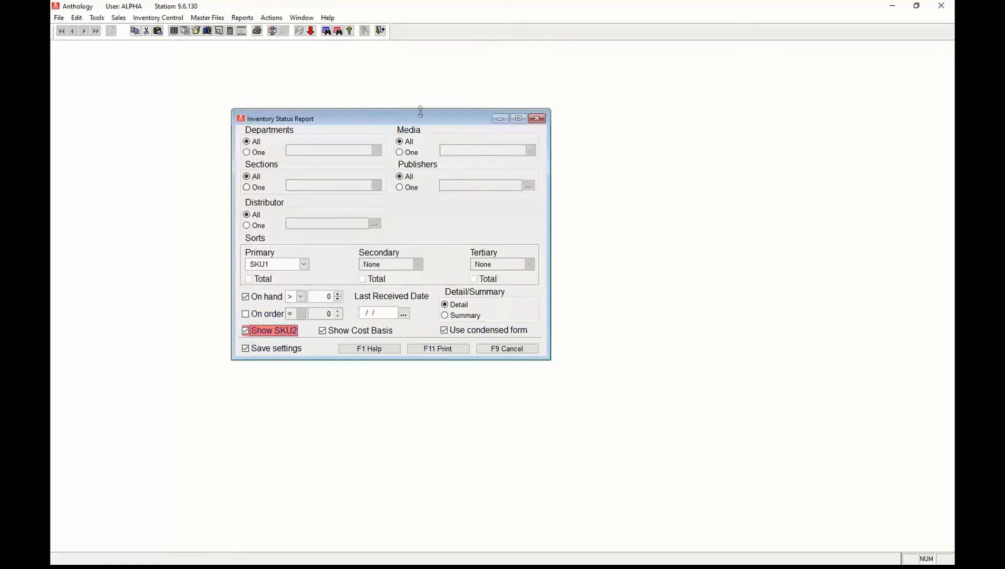
Set the report's primary sort to Author.
left_click(304, 265)
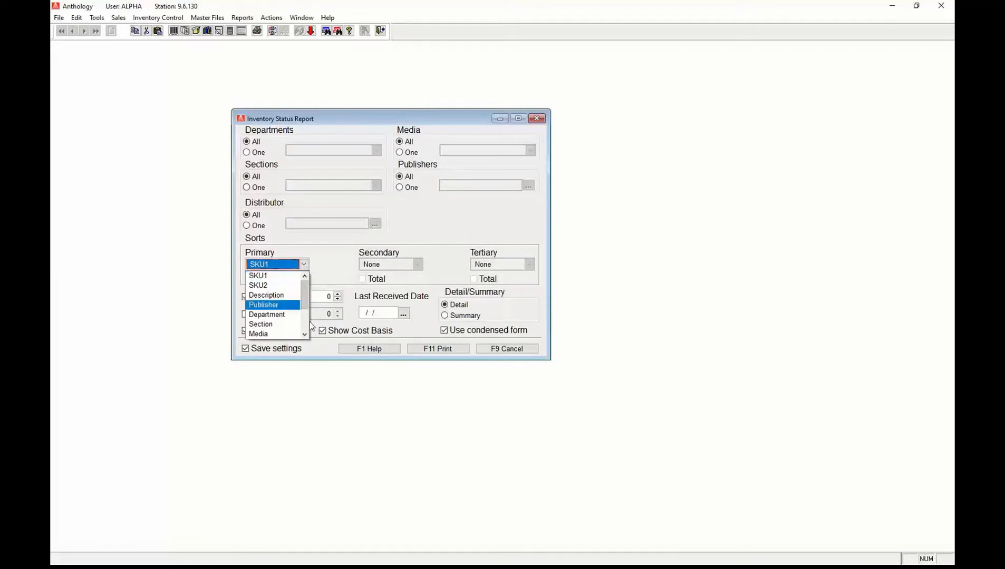
scroll(308, 323, "down", 2)
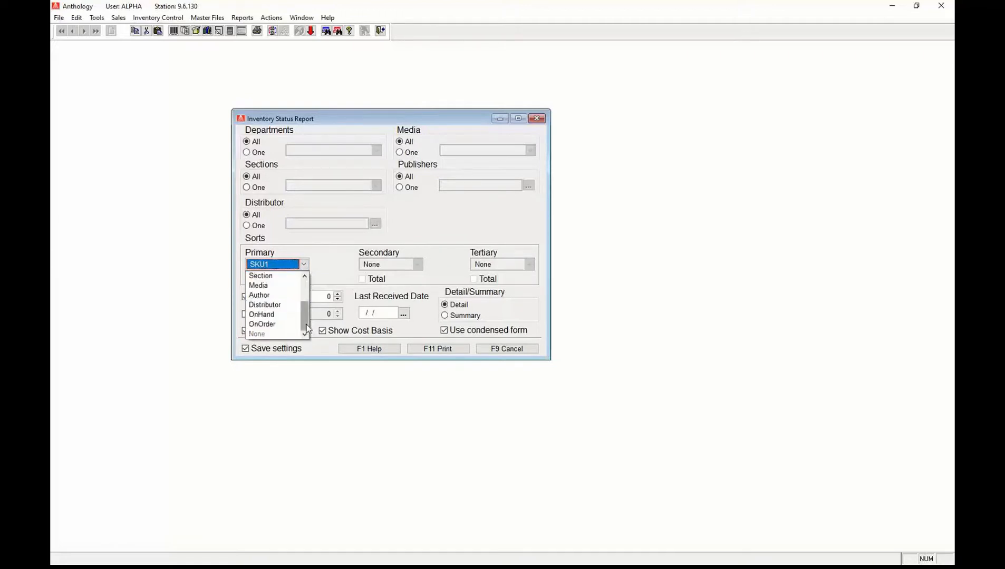
left_click(260, 295)
Set the report's secondary sort to Description.
left_click(417, 264)
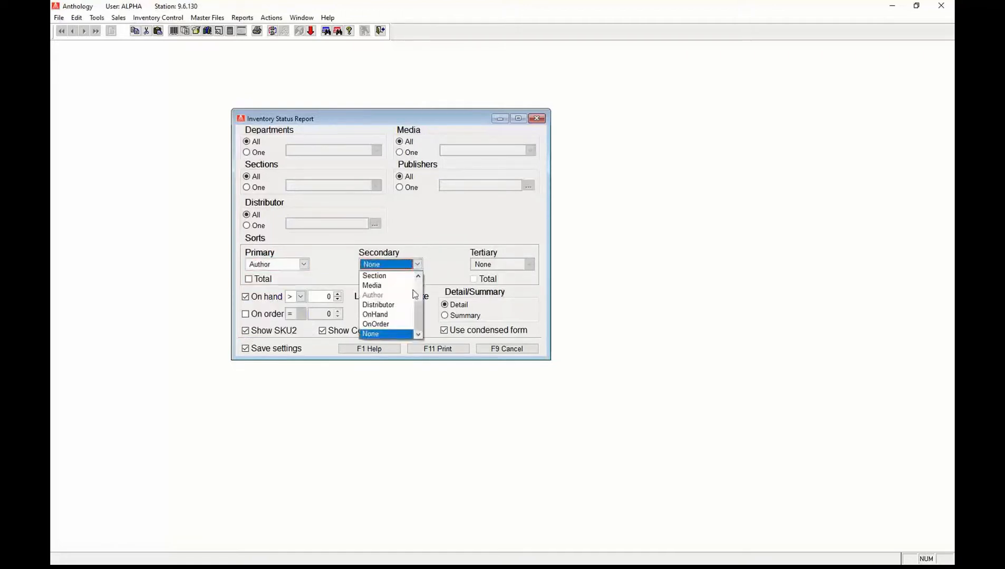
left_click(420, 282)
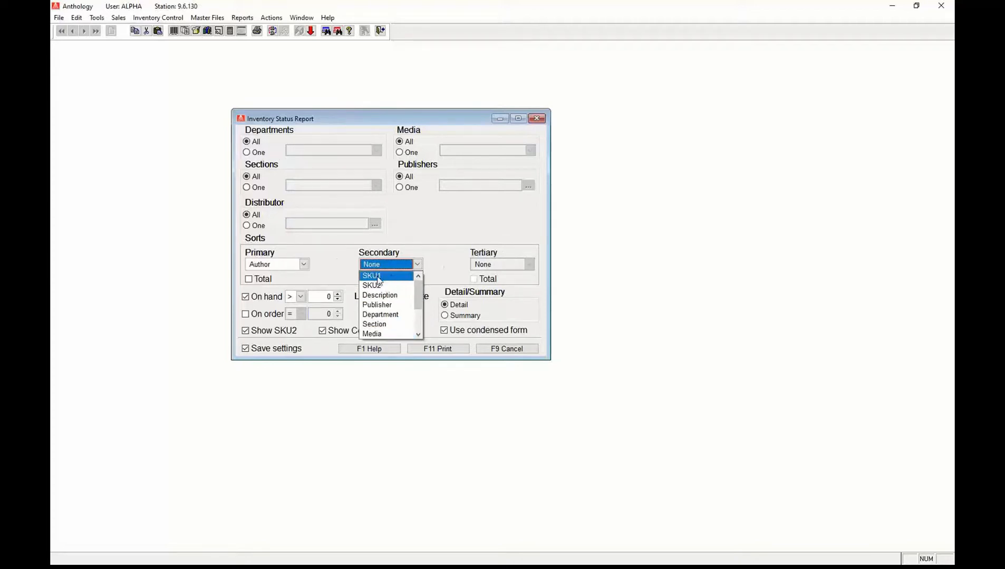
left_click(385, 293)
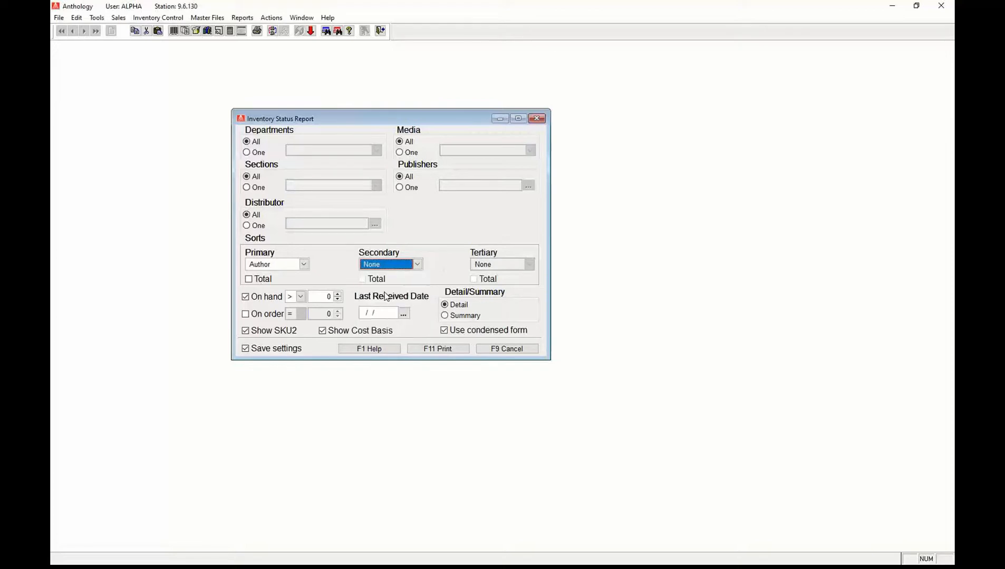
left_click(417, 264)
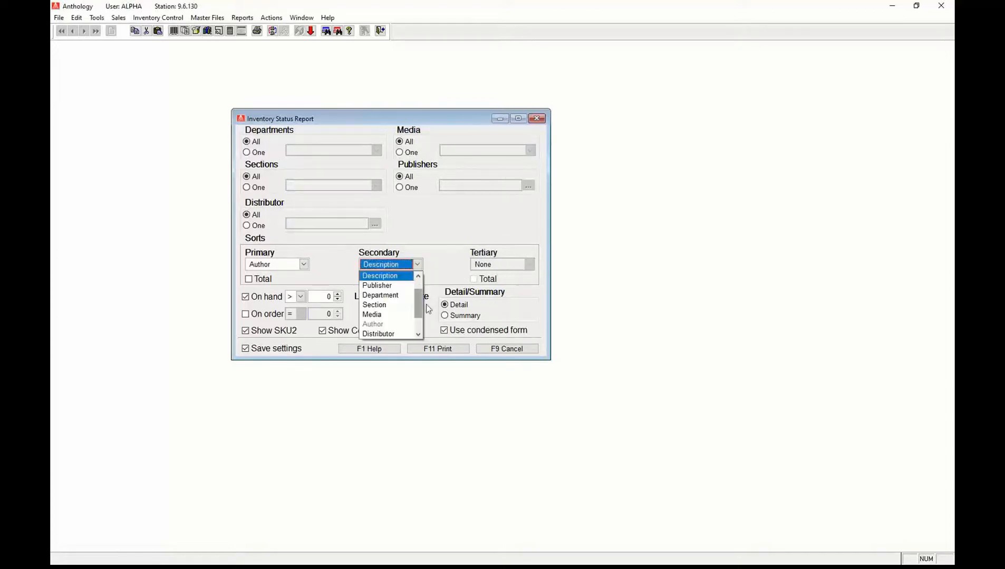
left_click(391, 305)
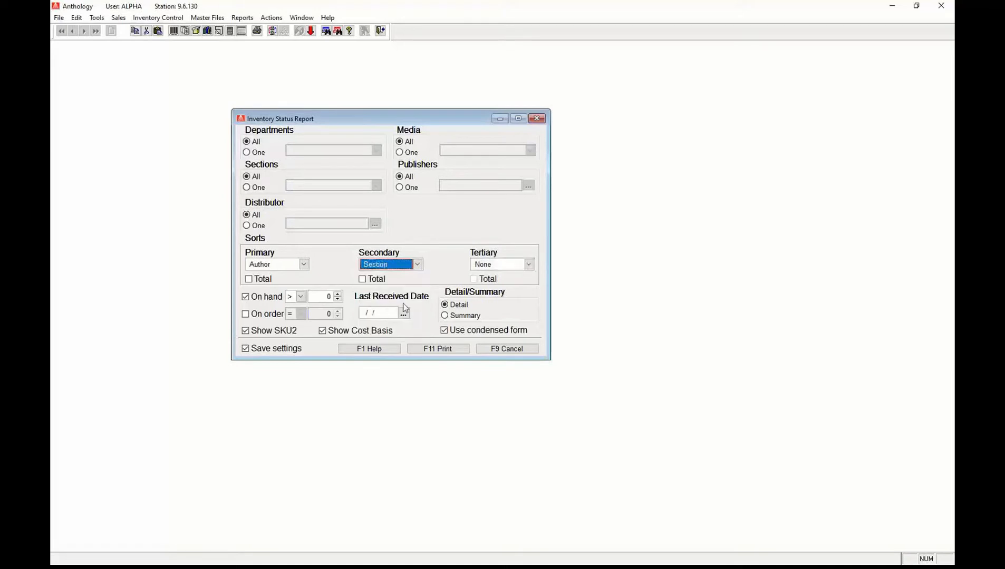
left_click(419, 263)
left_click(386, 280)
left_click(417, 264)
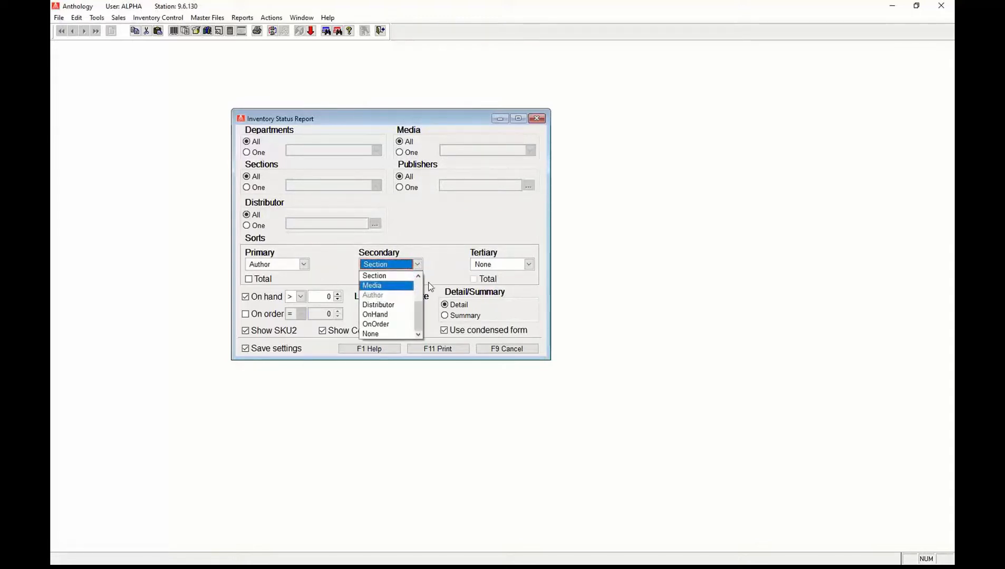
left_click(418, 282)
left_click(382, 297)
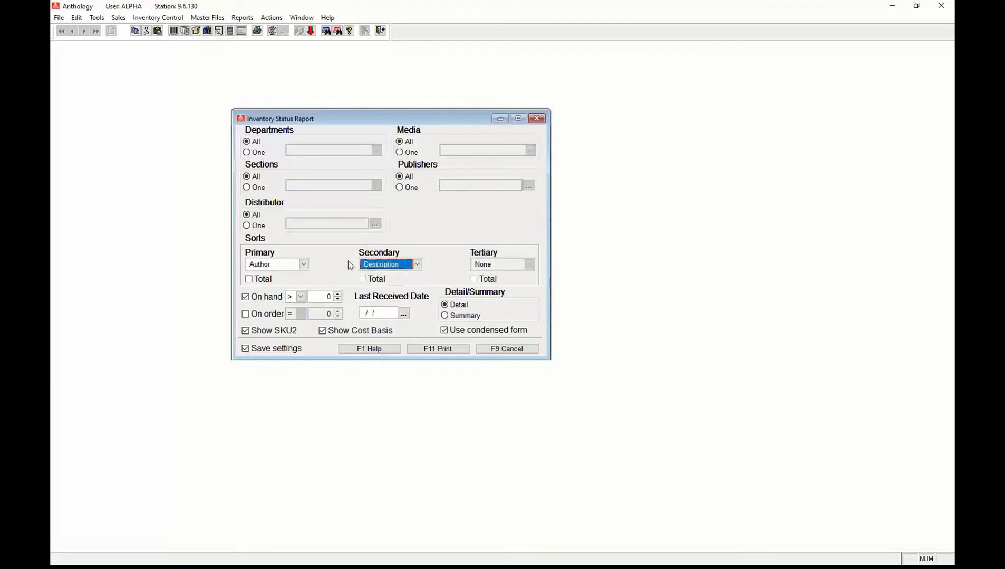
left_click(245, 298)
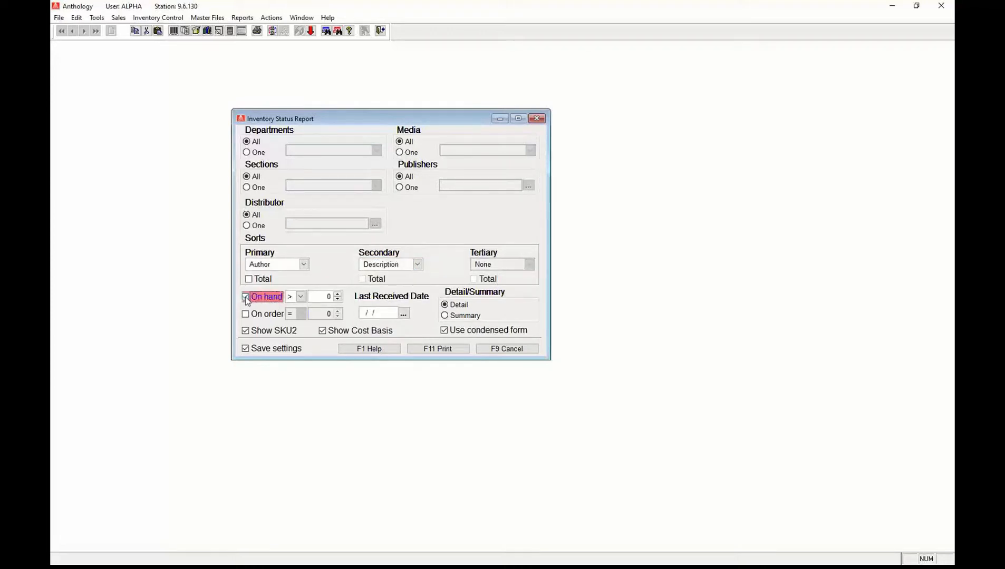
Clear the On hand filter while keeping Show SKU2 ticked.
left_click(246, 298)
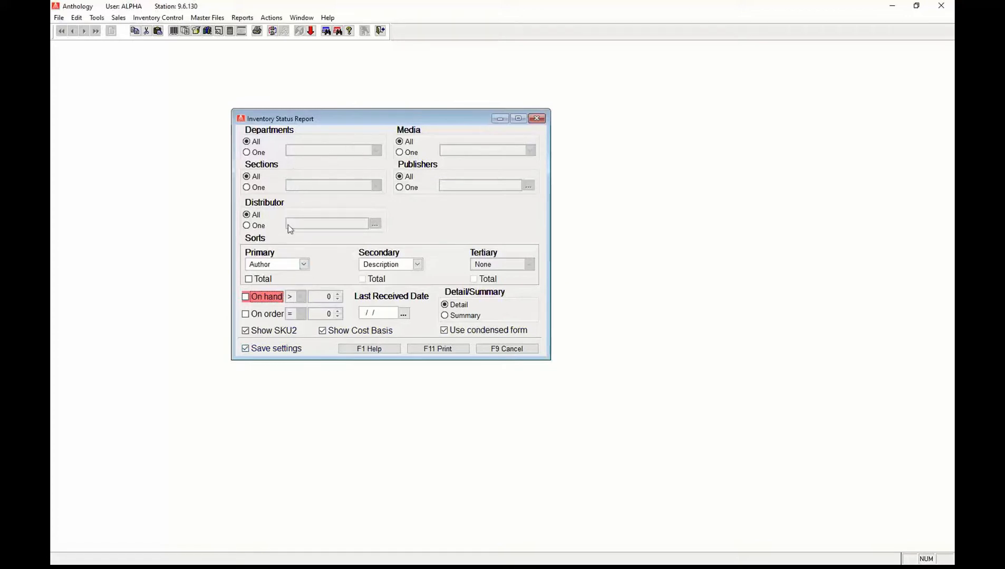
left_click(268, 332)
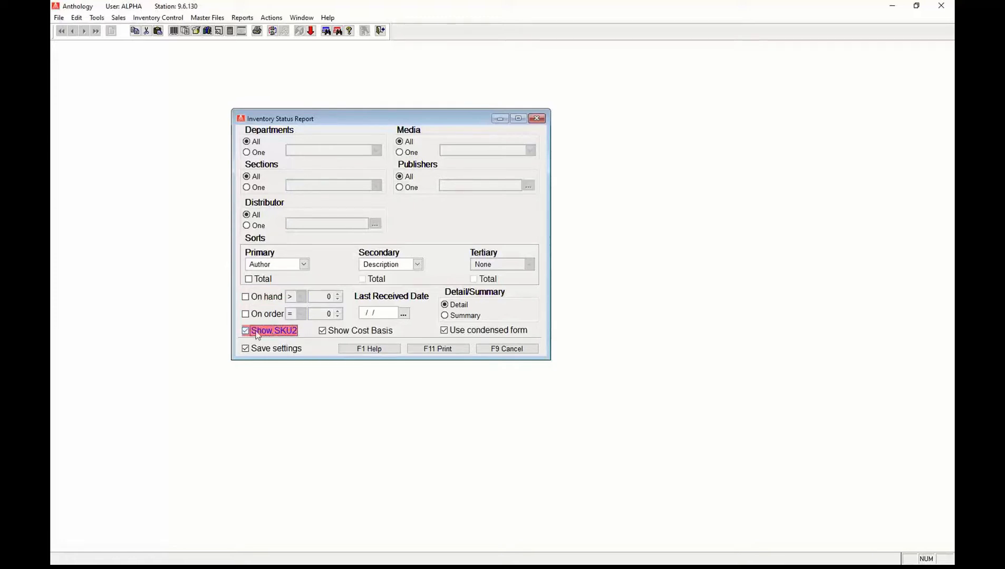
left_click(265, 338)
Print the Inventory Status Report to Report preview rather than a printer.
left_click(443, 350)
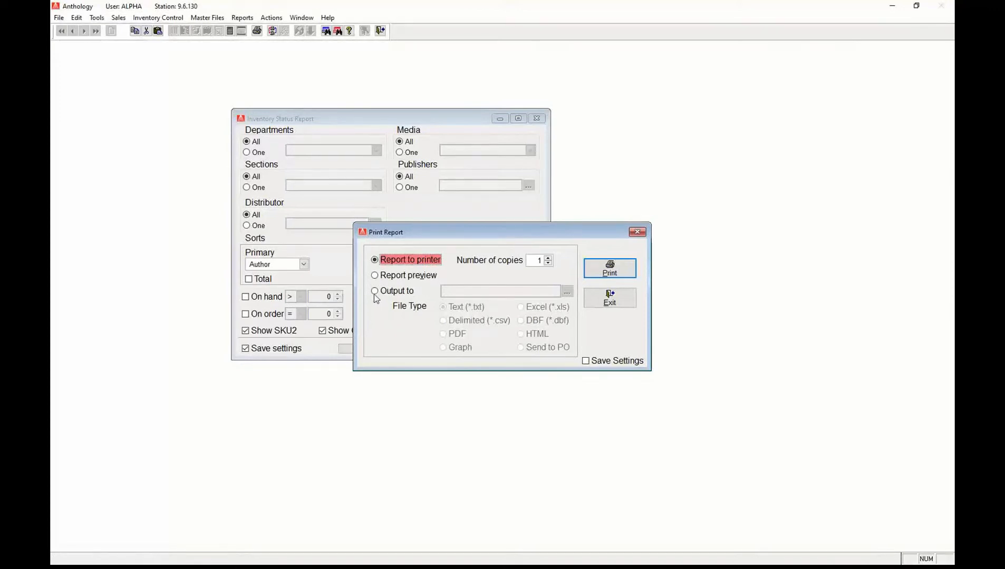
left_click(375, 275)
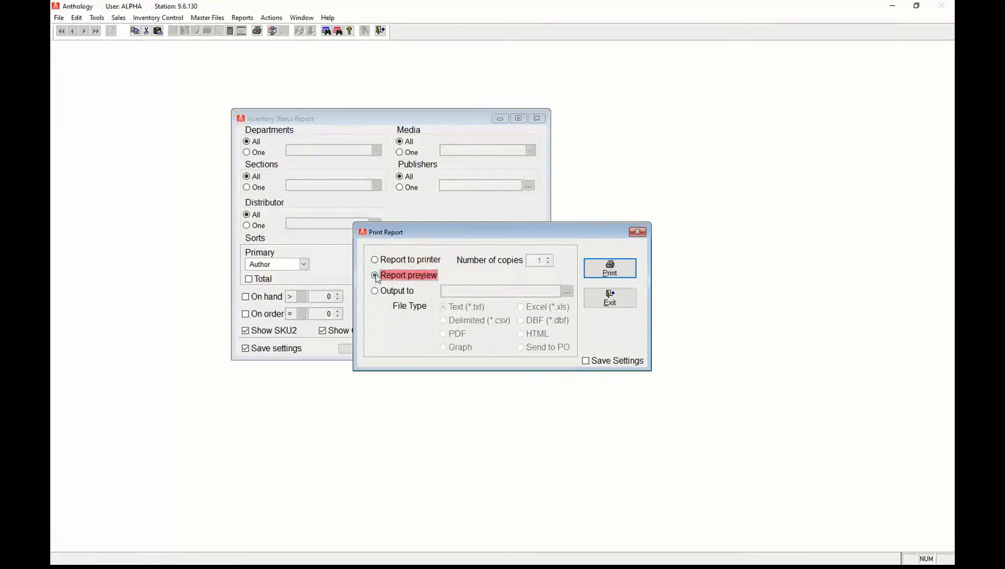
left_click_drag(485, 239, 690, 145)
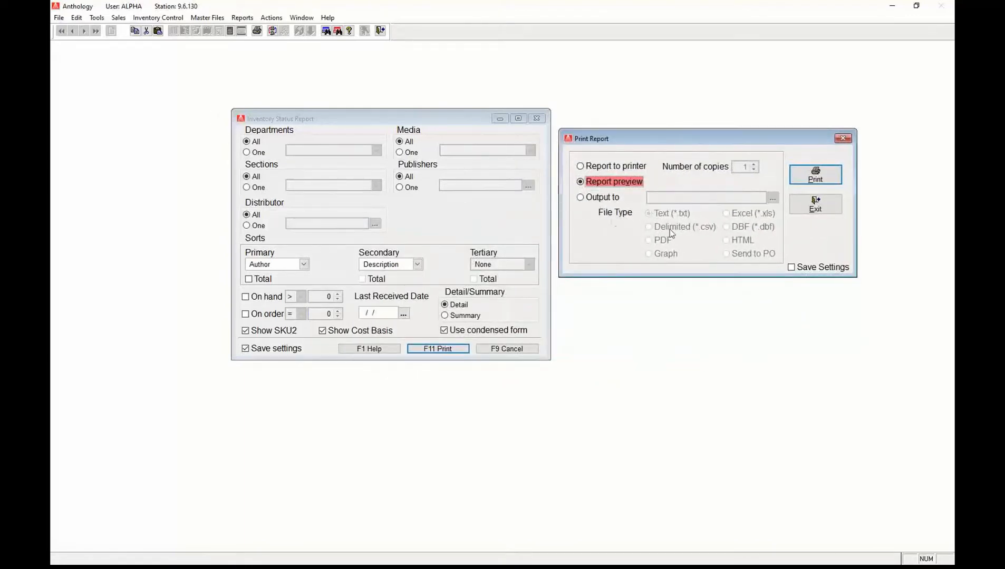
left_click(815, 183)
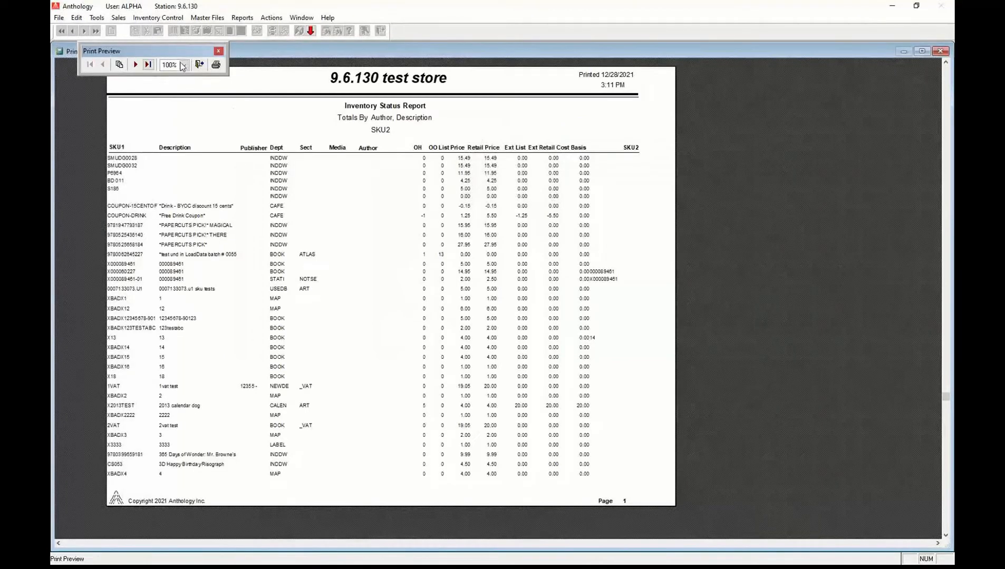
Page forward from the first page of the preview, then bring up Go to Page.
left_click(149, 65)
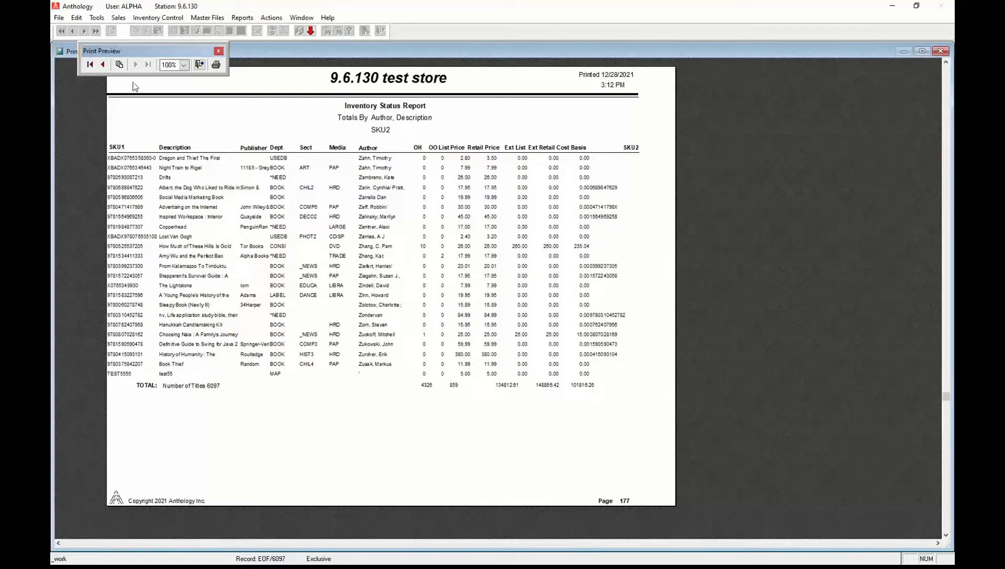
left_click(90, 65)
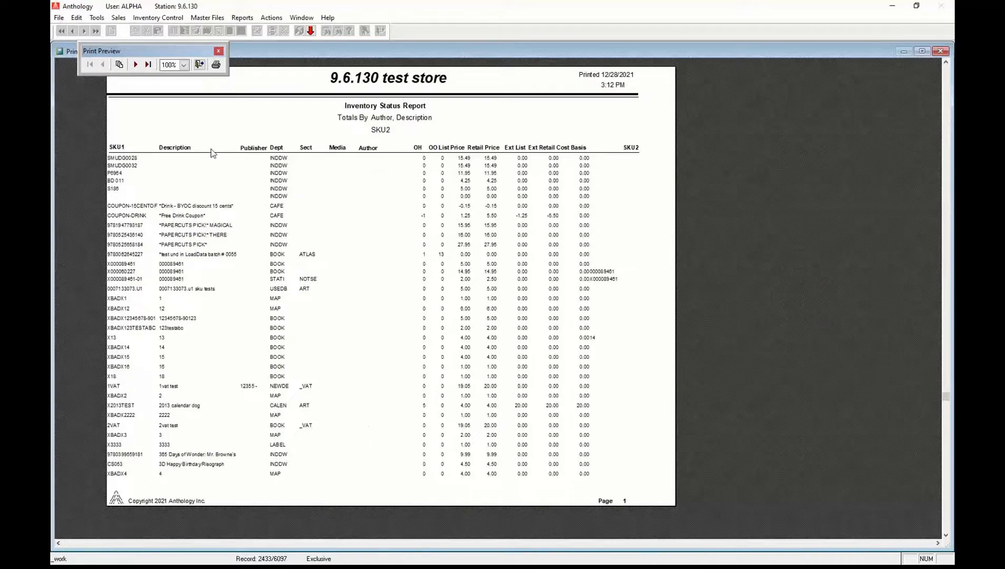
left_click(135, 64)
left_click(135, 64)
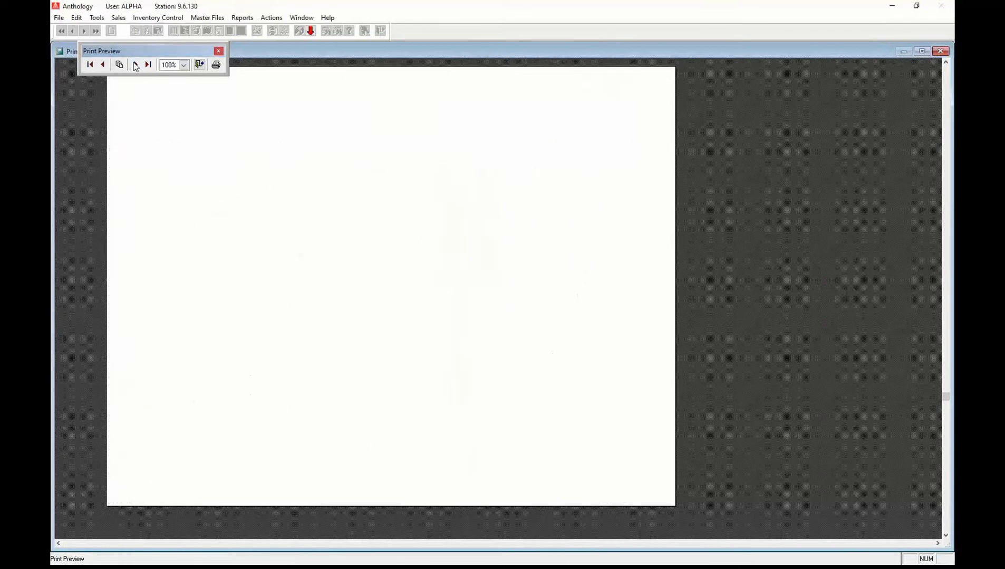
left_click(135, 64)
left_click(135, 64)
left_click(135, 65)
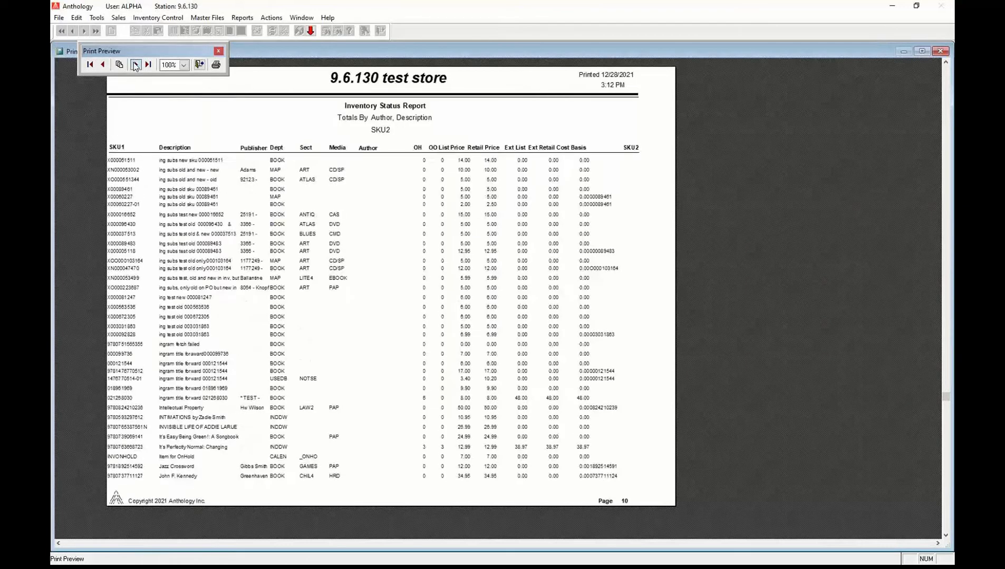
left_click(135, 64)
left_click(135, 65)
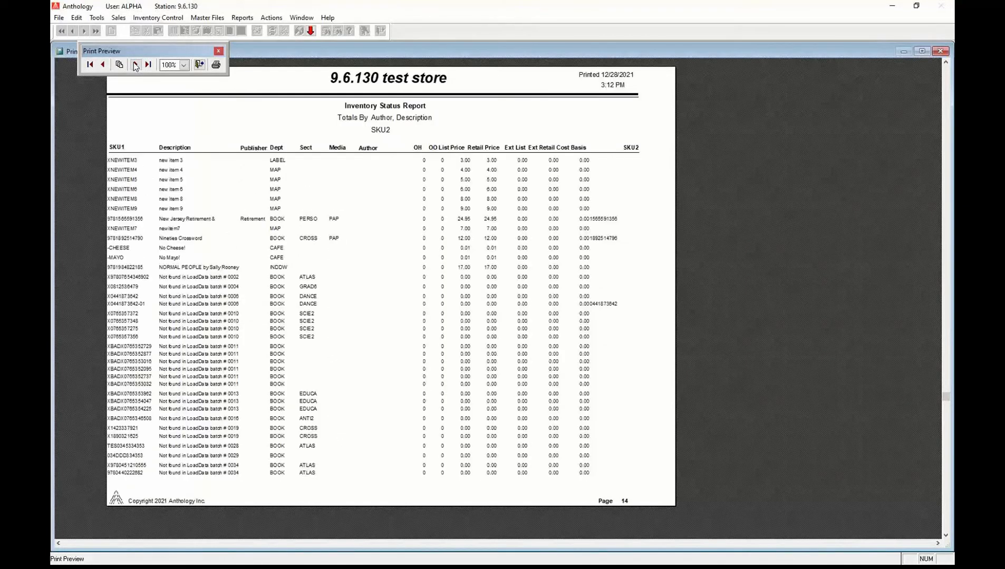
left_click(136, 65)
left_click(135, 64)
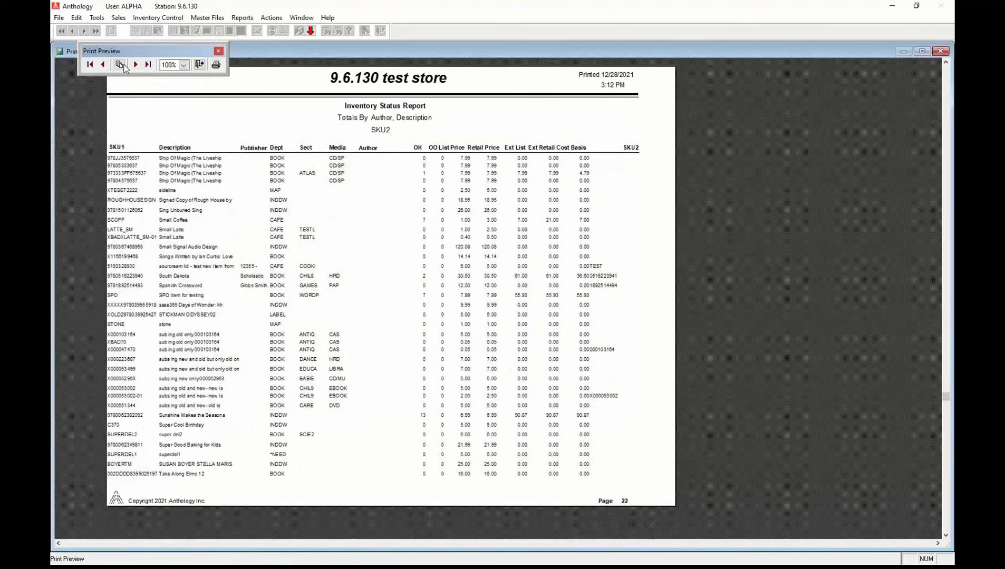
left_click(120, 64)
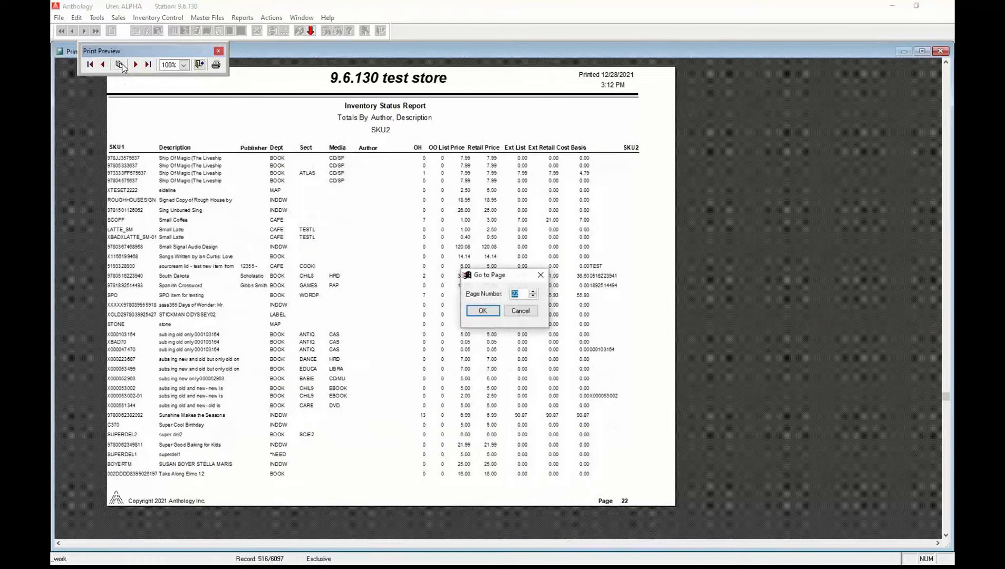
Jump to page 75 of the preview, review it, then exit Print Preview.
type("1")
type("5")
key("Return")
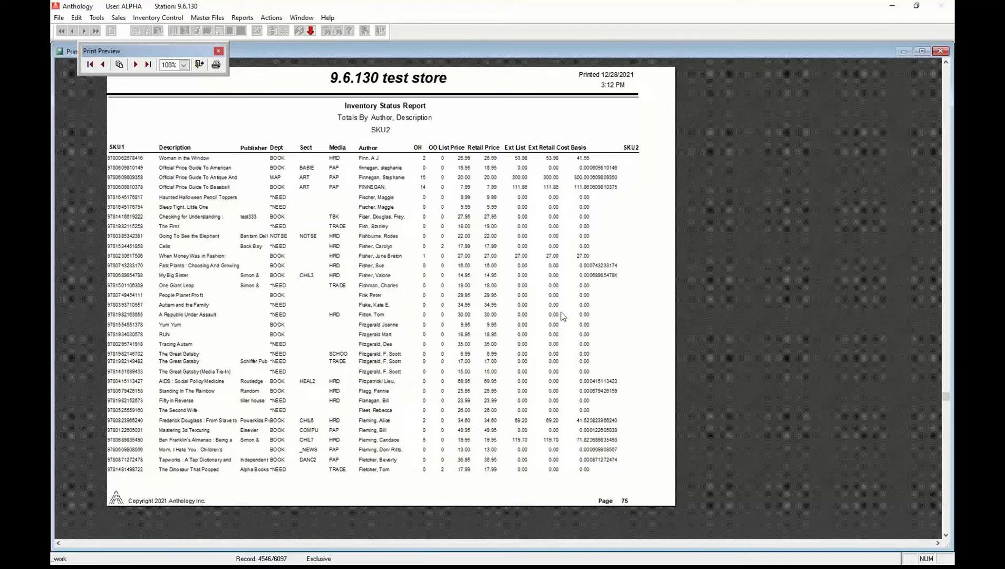
left_click(199, 65)
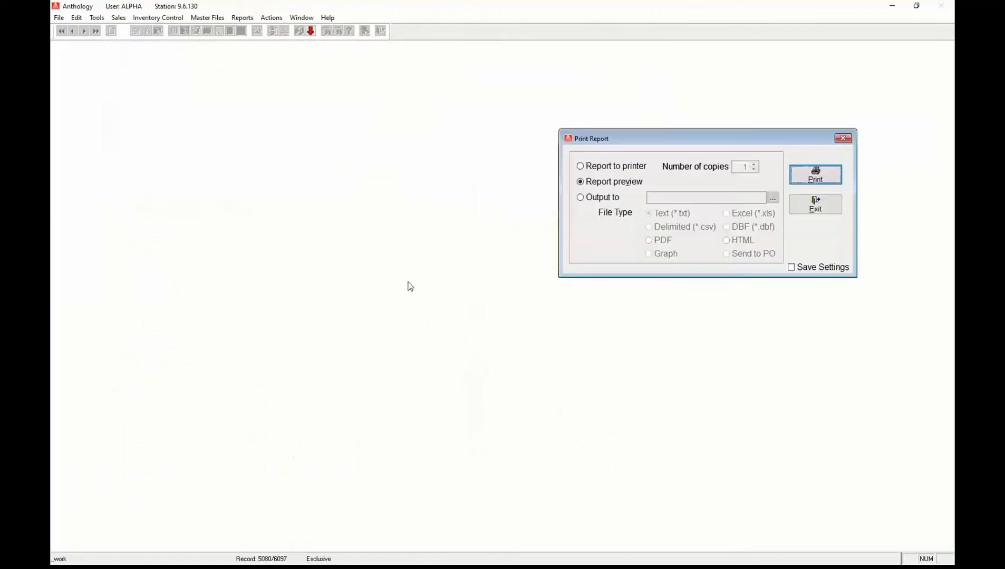
Filter the report to On hand > 1 and regenerate it as a Report preview.
left_click(813, 203)
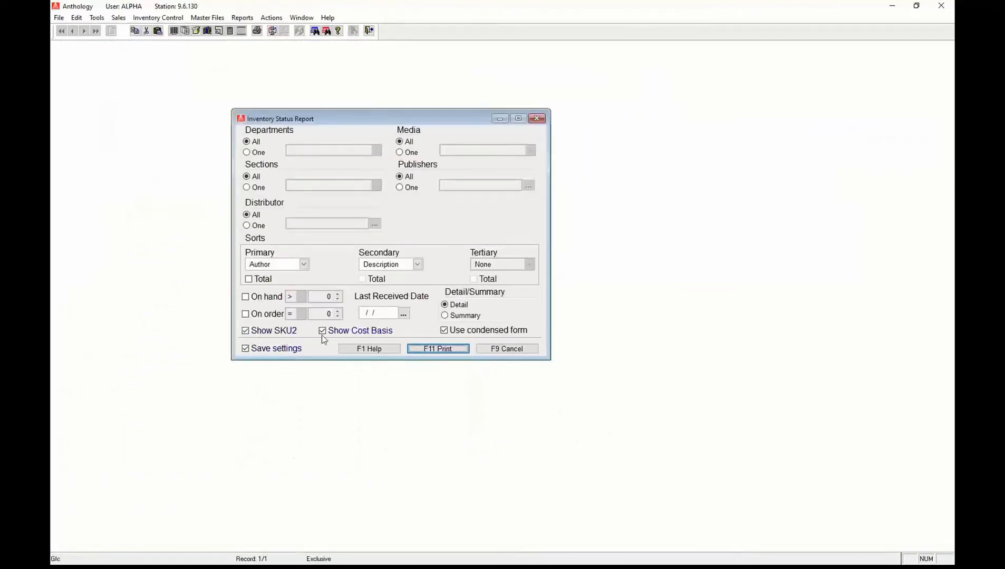
left_click(245, 297)
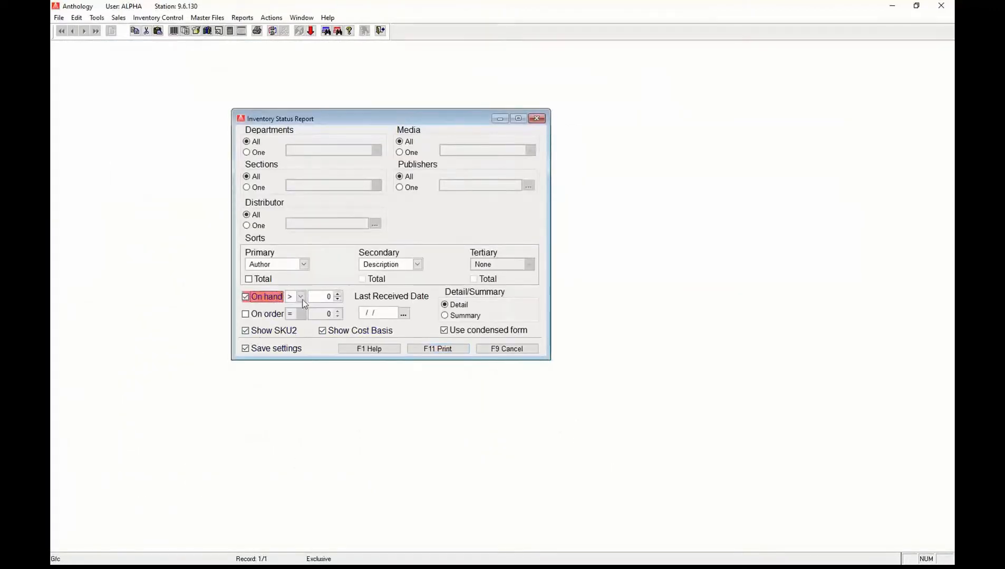
left_click(338, 294)
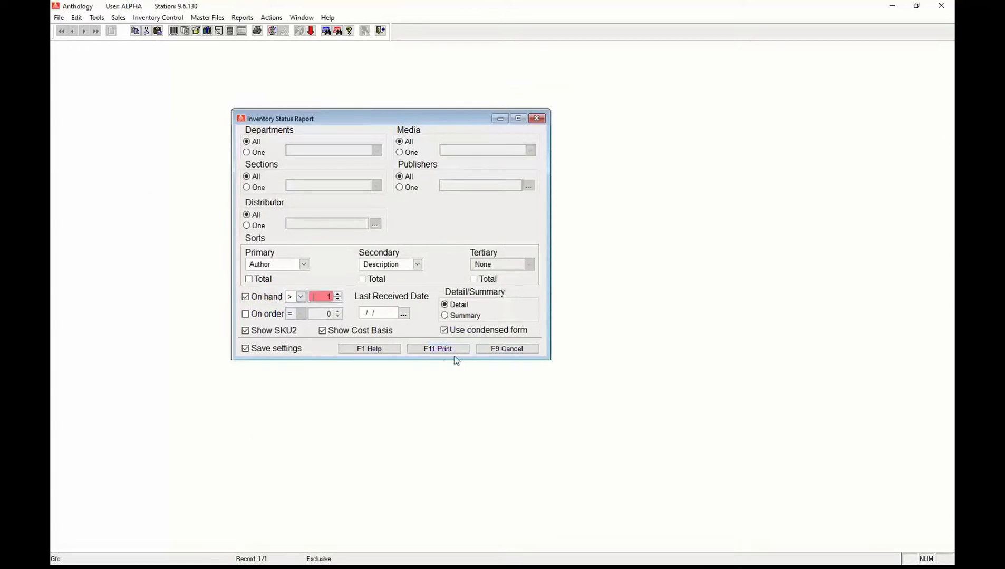
left_click(438, 349)
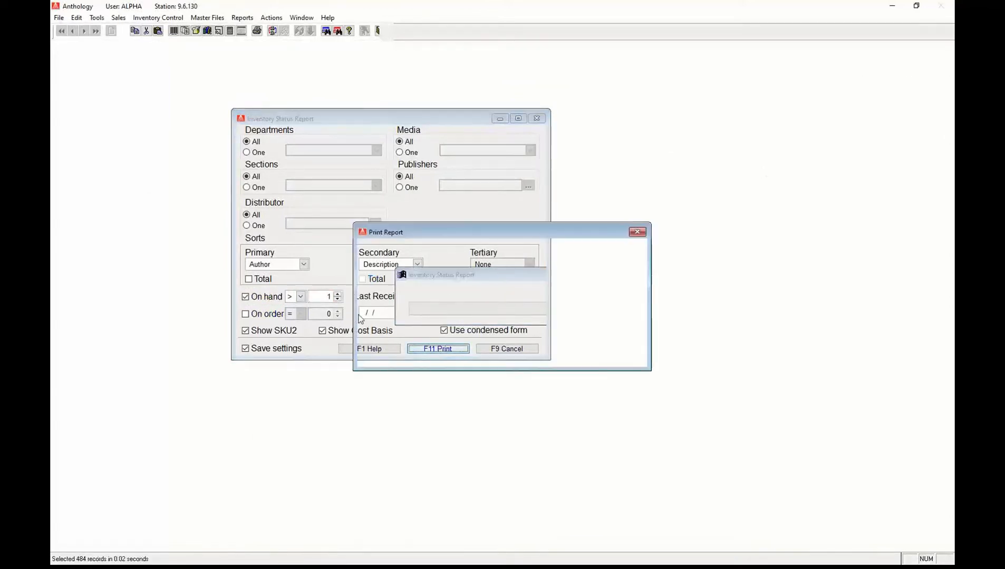
left_click(398, 276)
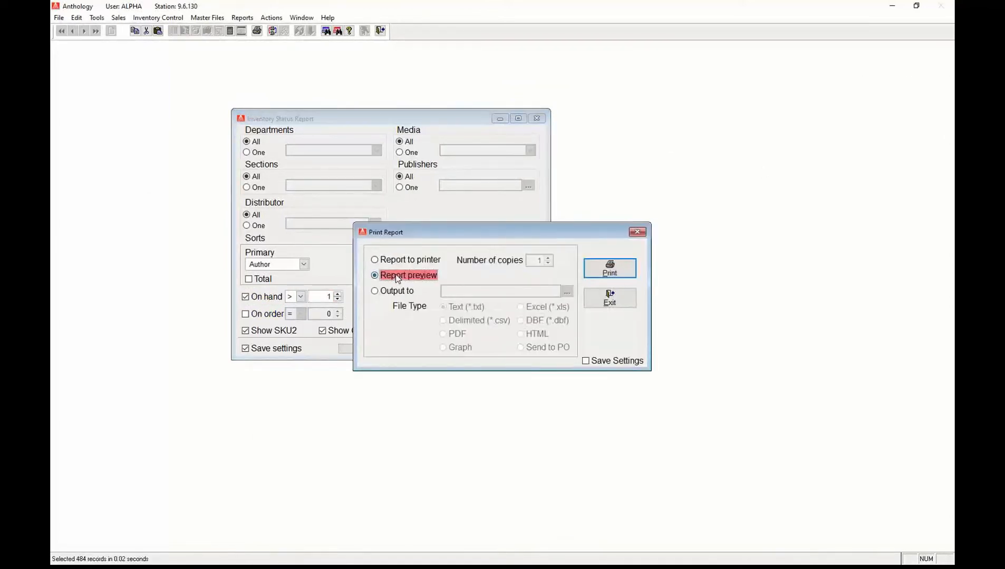
left_click(610, 269)
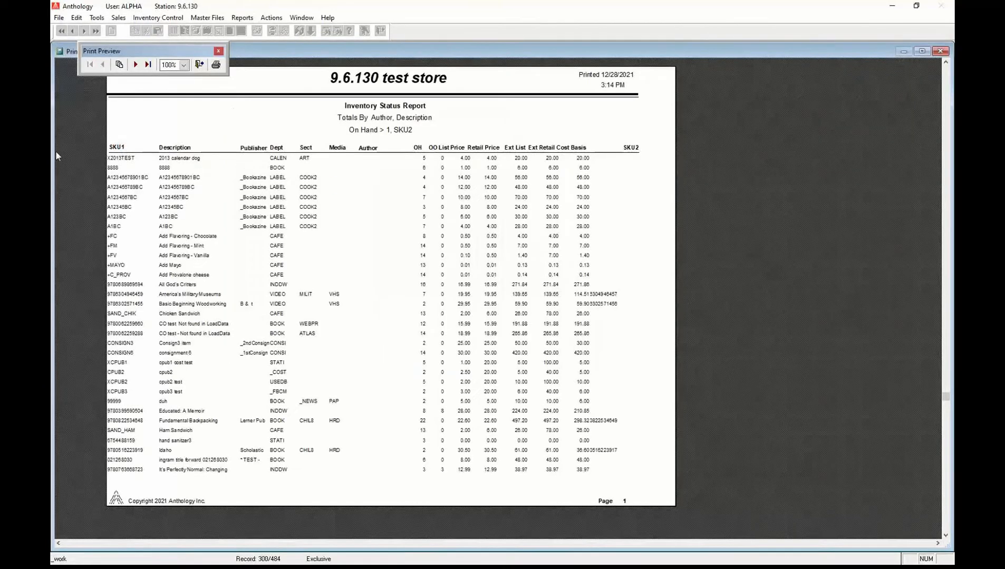
Jump to page 15 of the filtered preview and zoom it to 300%.
left_click(121, 65)
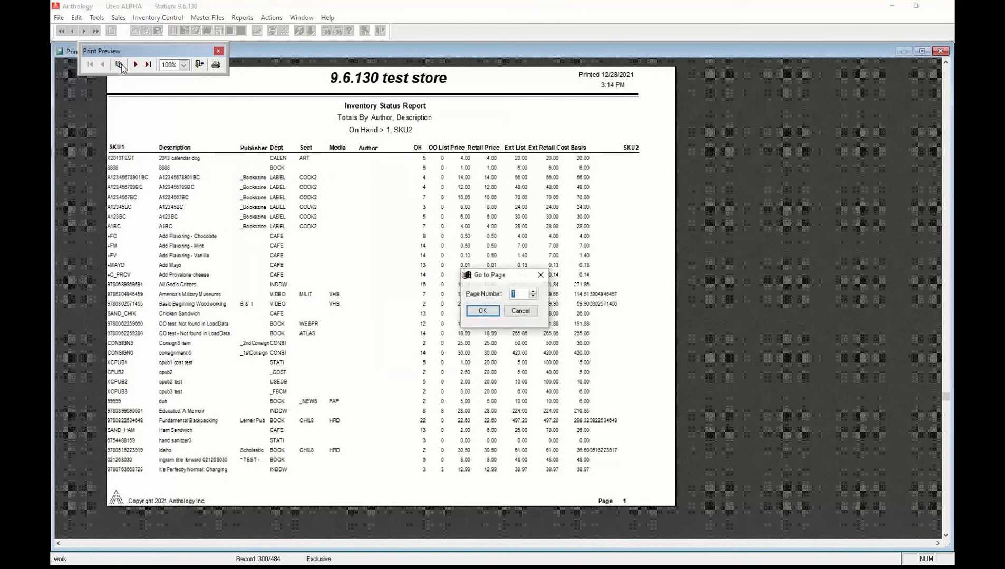
type("15")
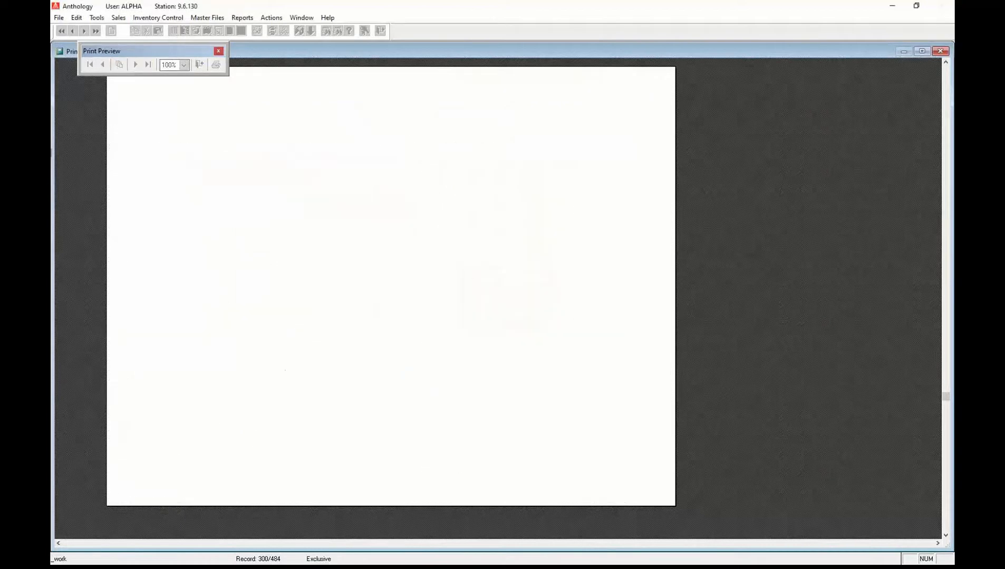
key("Return")
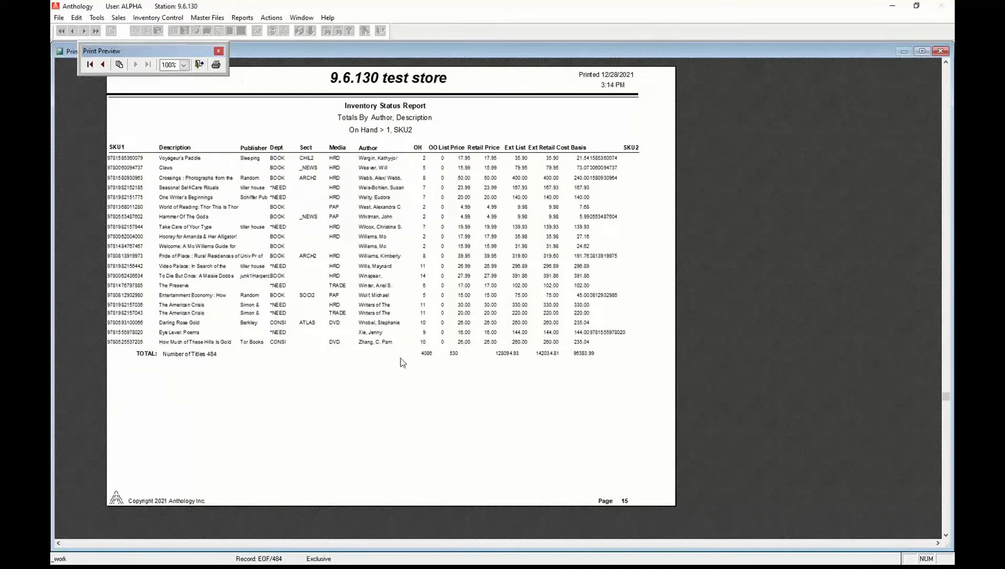
left_click(213, 265)
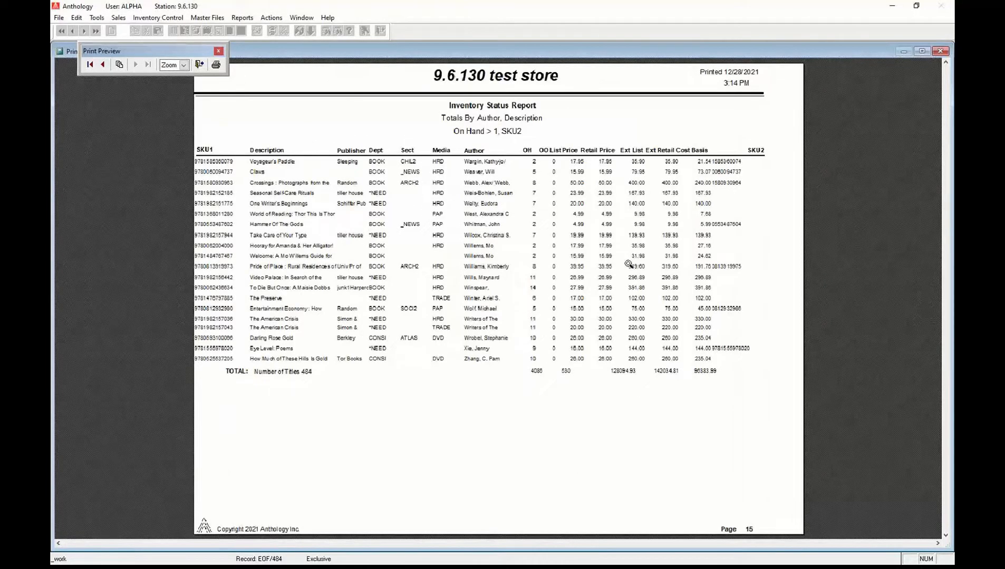
left_click(184, 64)
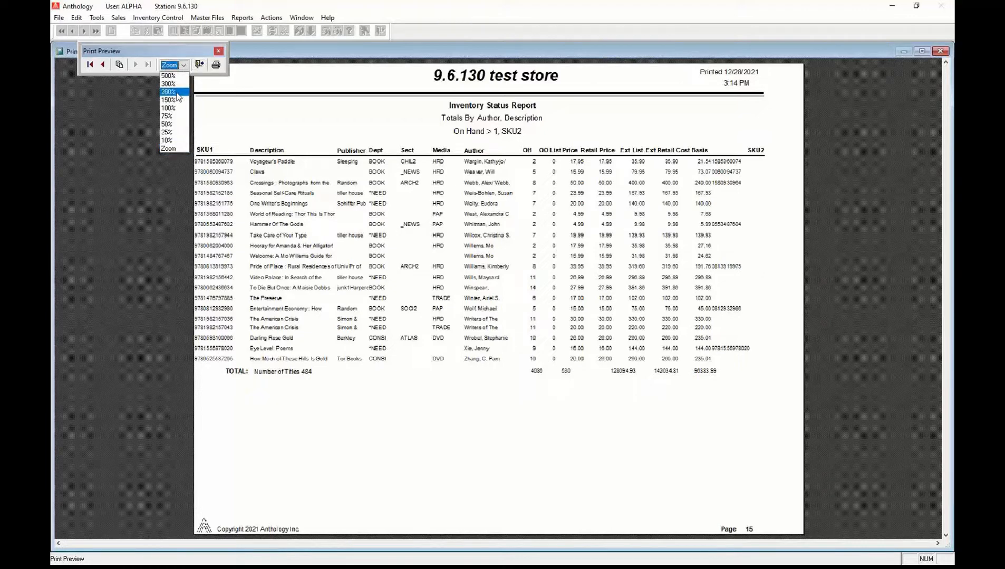
left_click(170, 84)
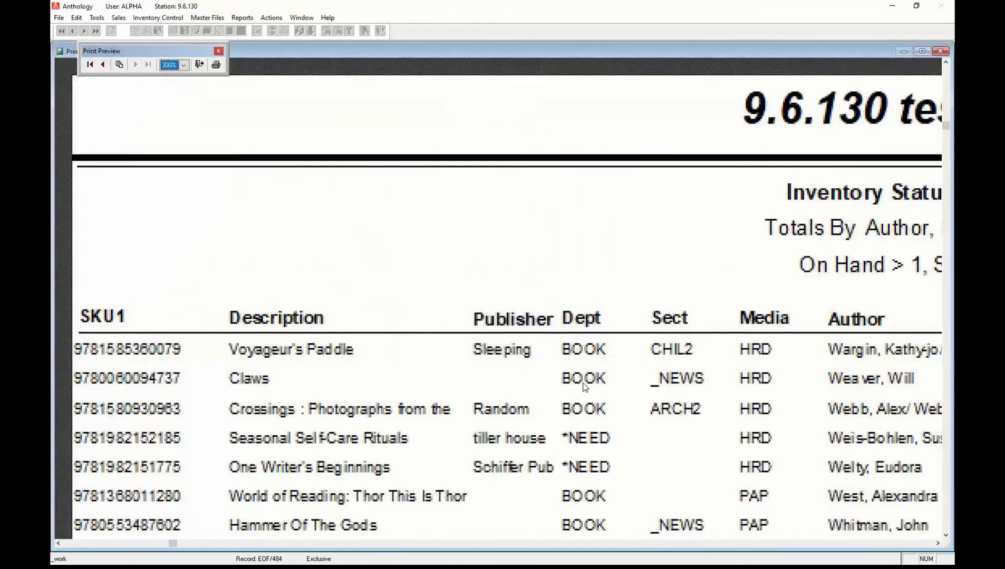
Scroll to the totals row (4086 on hand, 96383.99 cost basis), then close the preview.
left_click(922, 544)
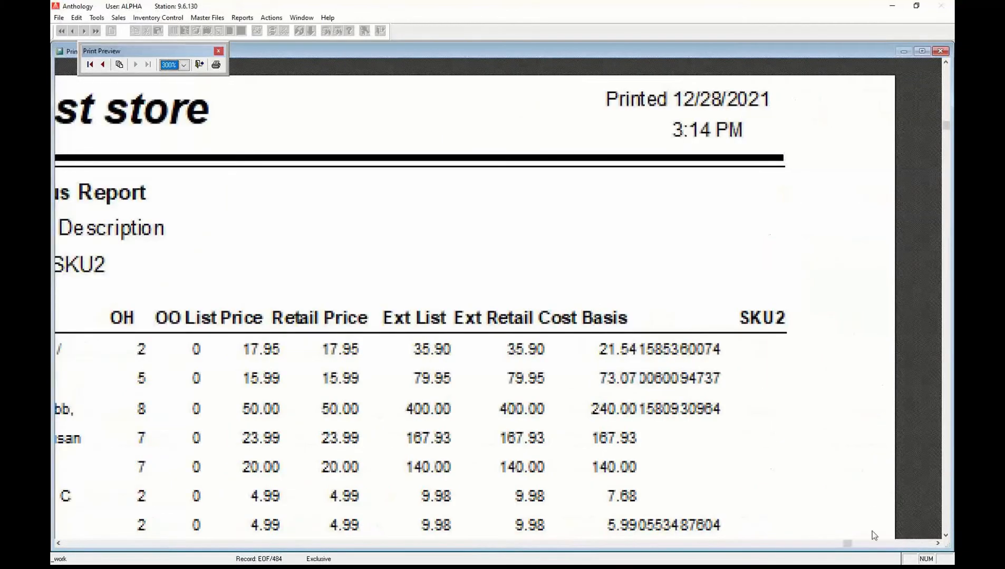
scroll(774, 444, "down", 3)
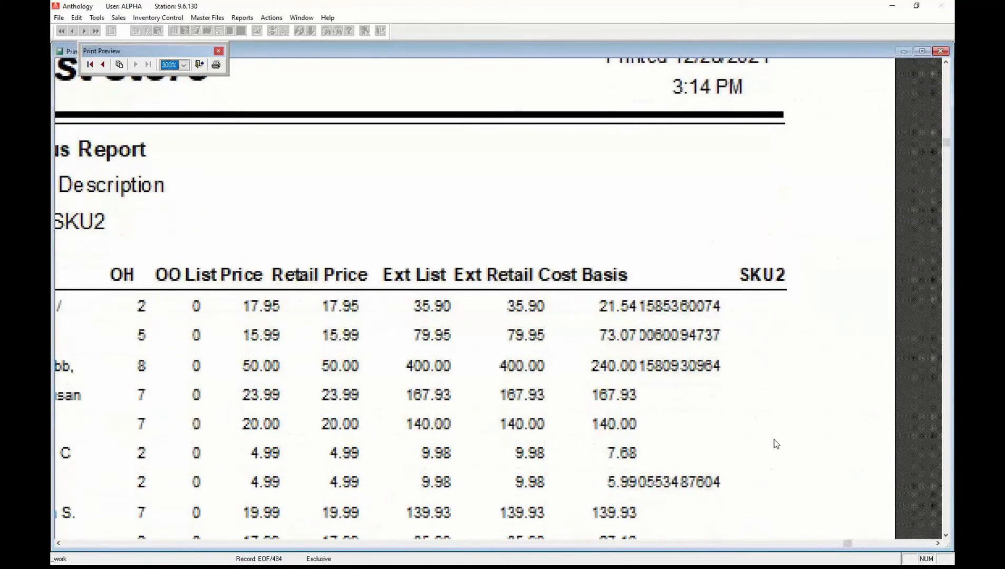
scroll(659, 430, "down", 9)
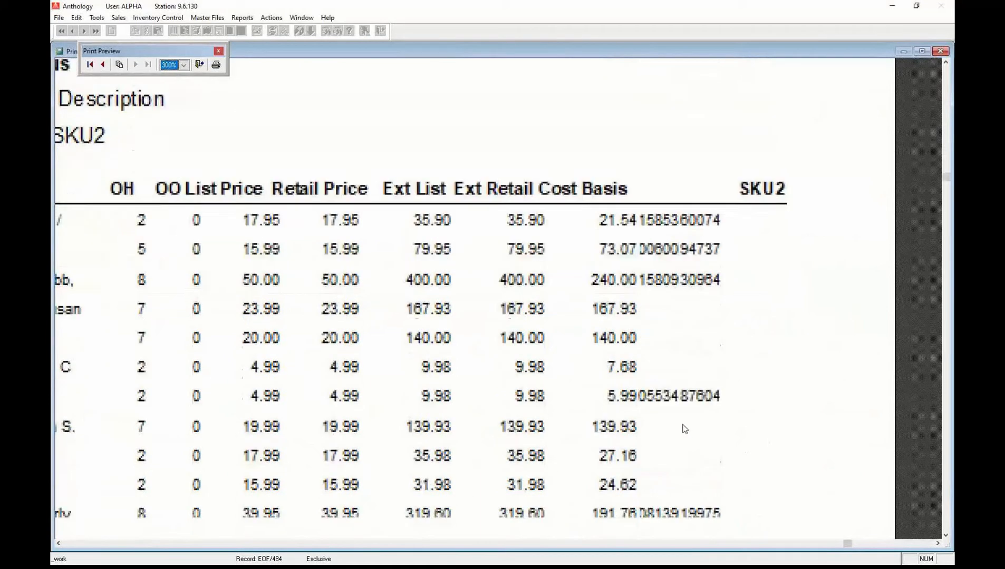
scroll(691, 434, "down", 3)
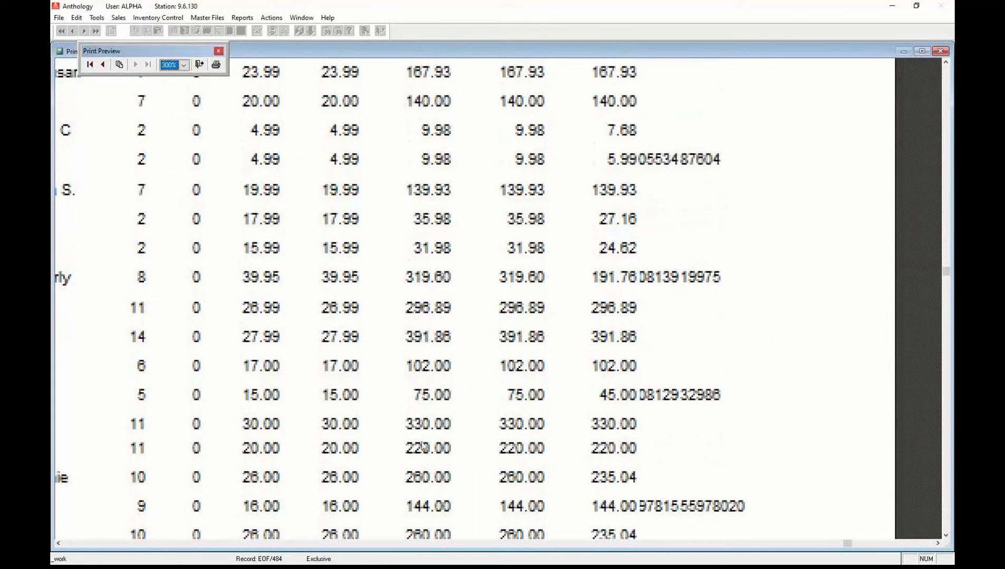
scroll(576, 360, "down", 3)
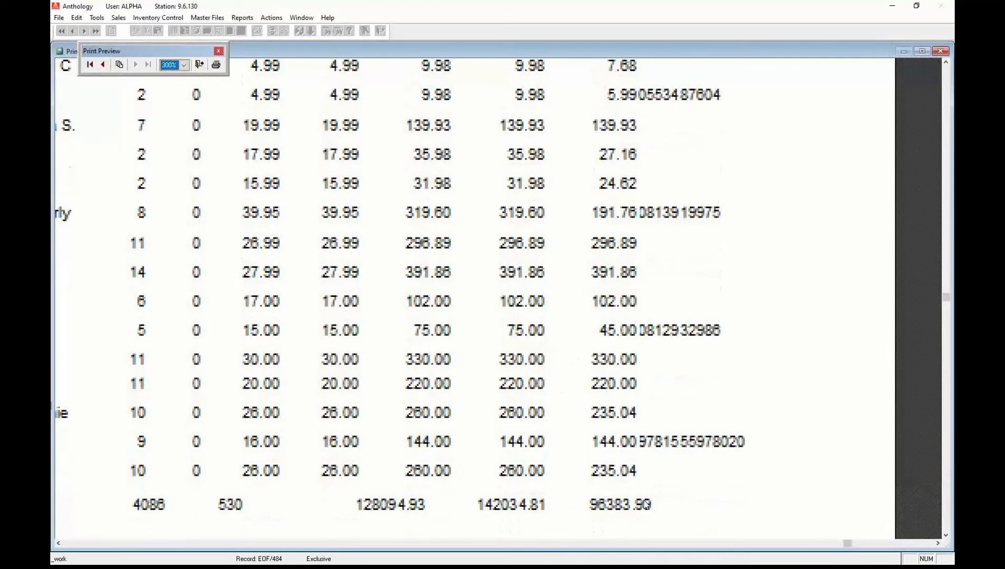
scroll(646, 506, "down", 2)
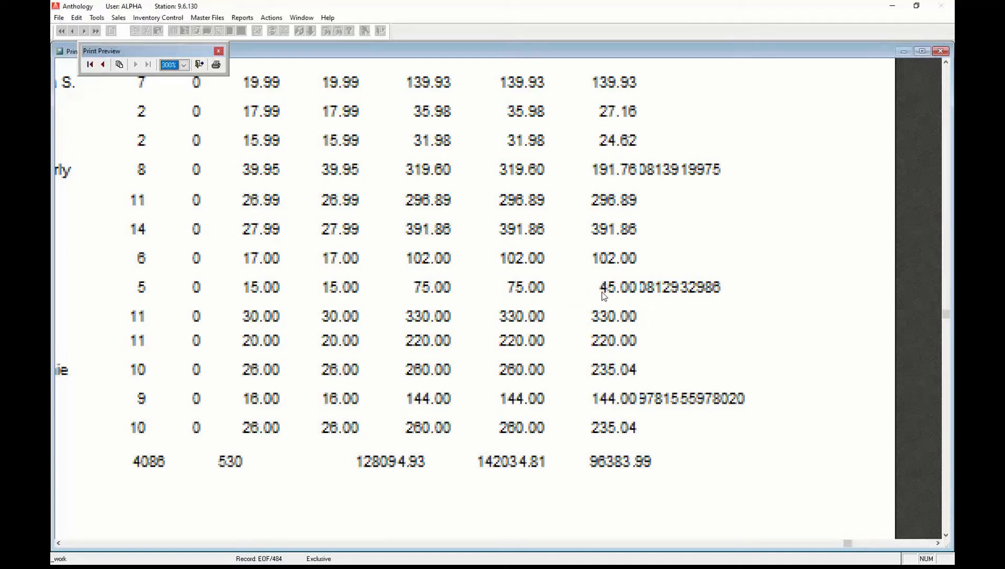
left_click(70, 545)
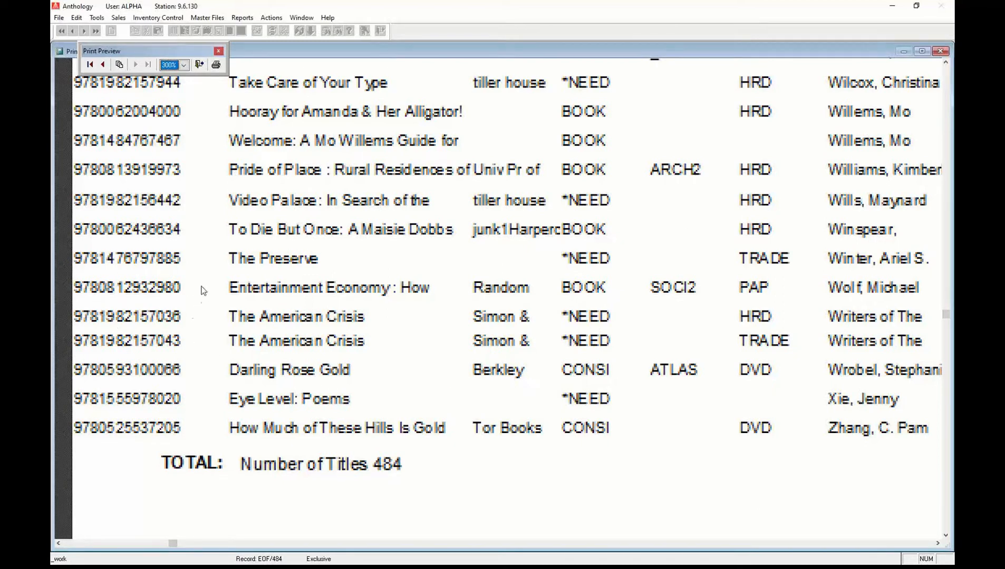
left_click(199, 65)
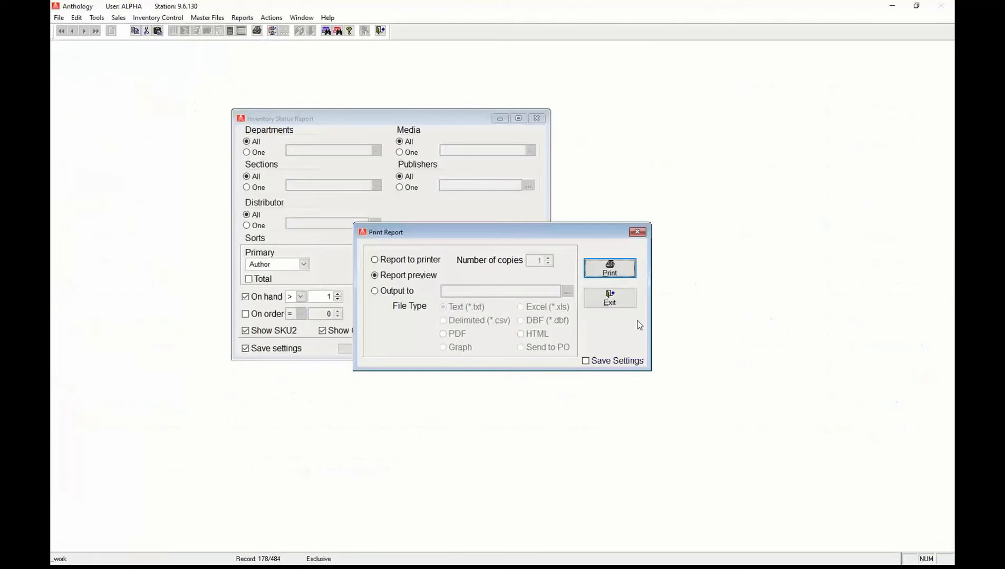
Dismiss the print options, leaving the Inventory Status Report settings form open and nudged slightly down-right.
left_click(624, 302)
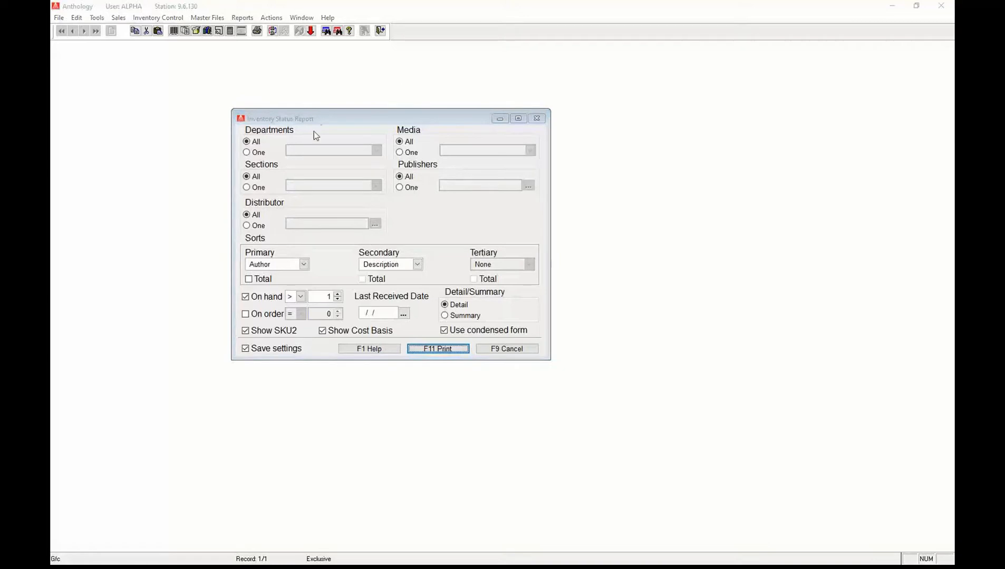
left_click_drag(366, 120, 390, 133)
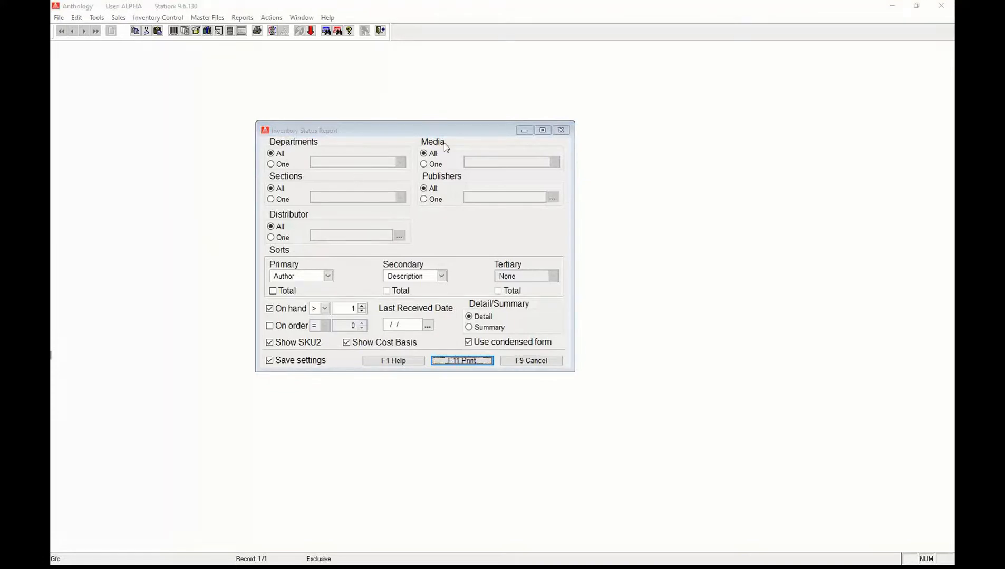
left_click(427, 128)
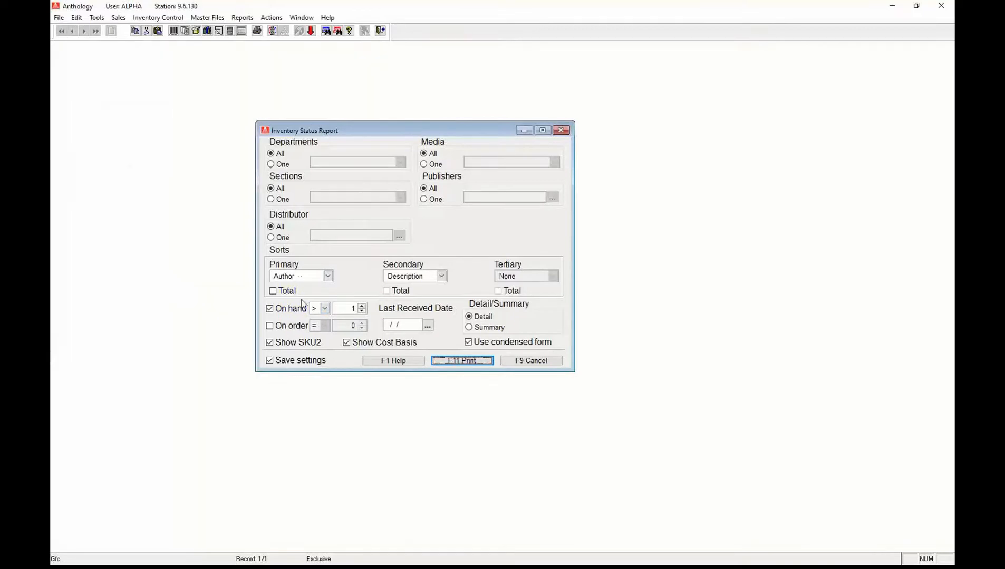
left_click(298, 164)
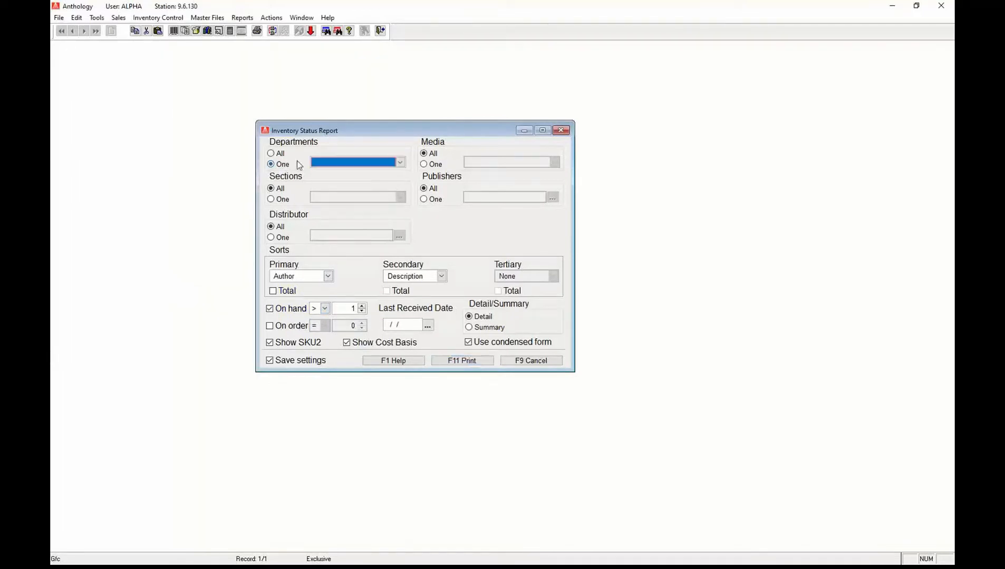
left_click(400, 162)
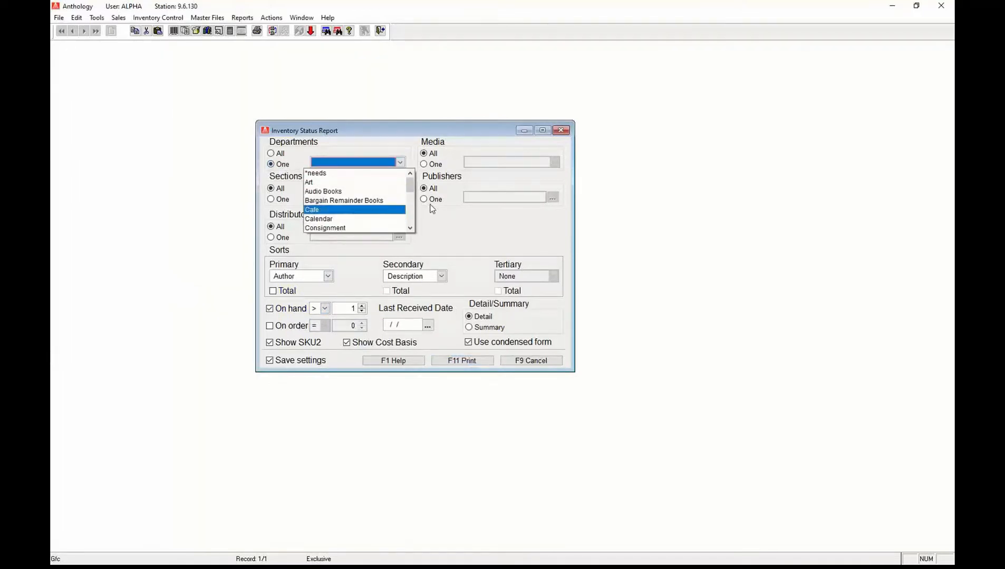
scroll(412, 221, "down", 5)
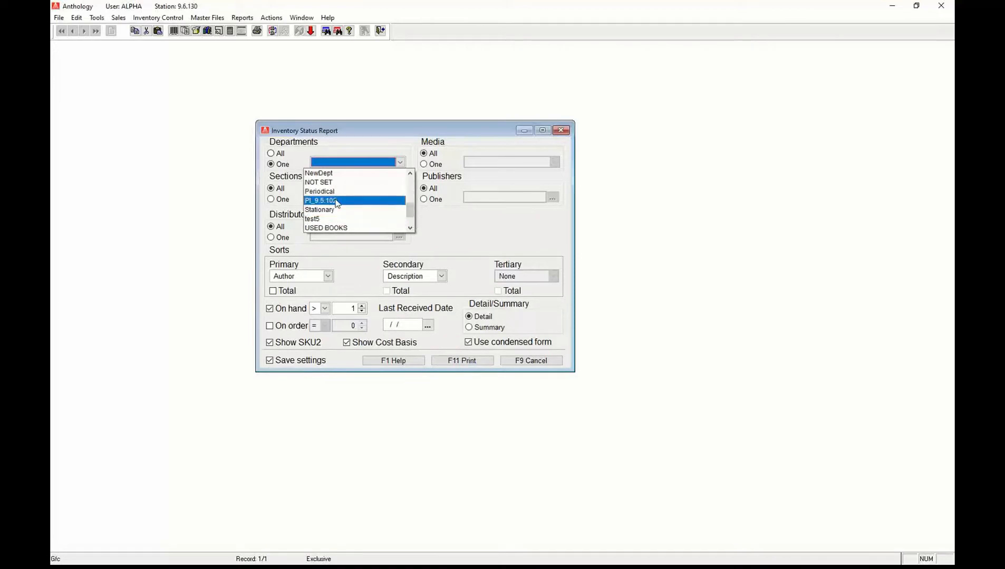
left_click(411, 174)
left_click(410, 174)
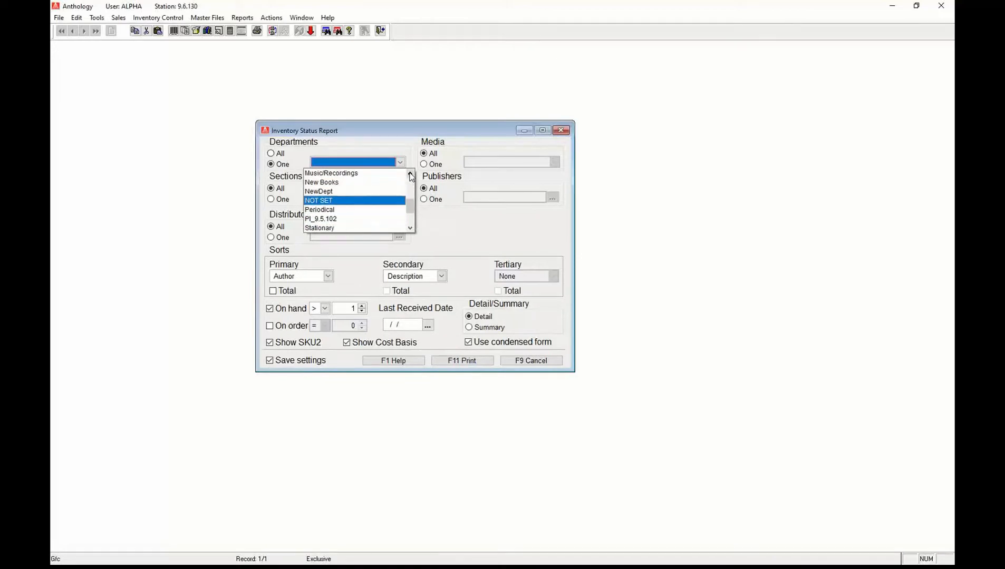
left_click(339, 183)
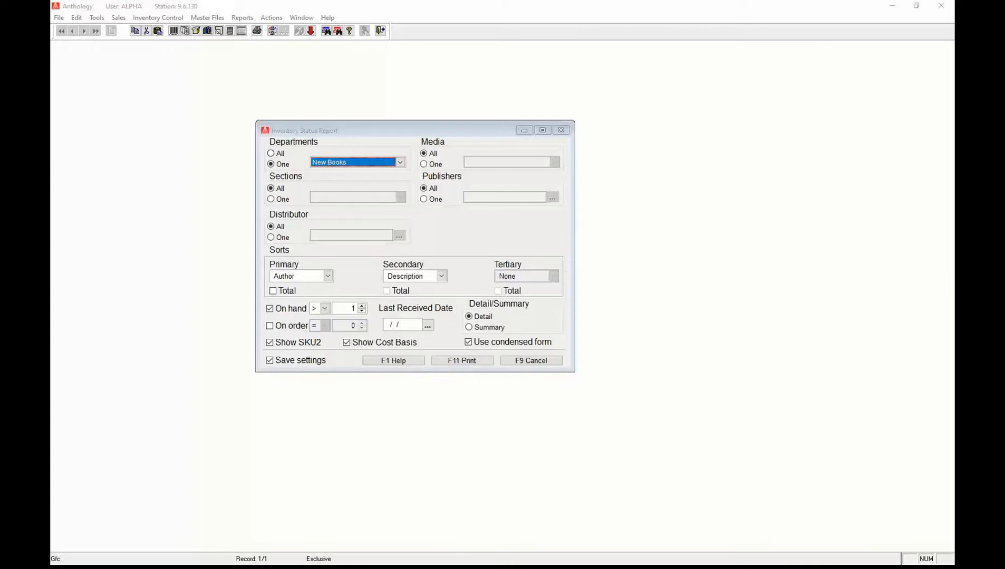
left_click(377, 131)
left_click(273, 154)
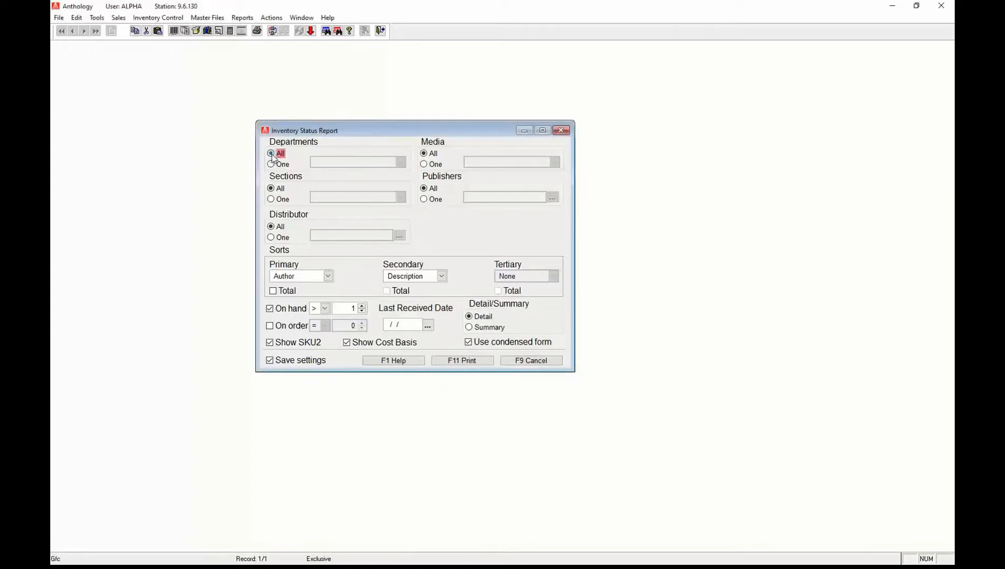
left_click(271, 309)
Uncheck the On hand filter so items are included regardless of stock quantity.
left_click(270, 310)
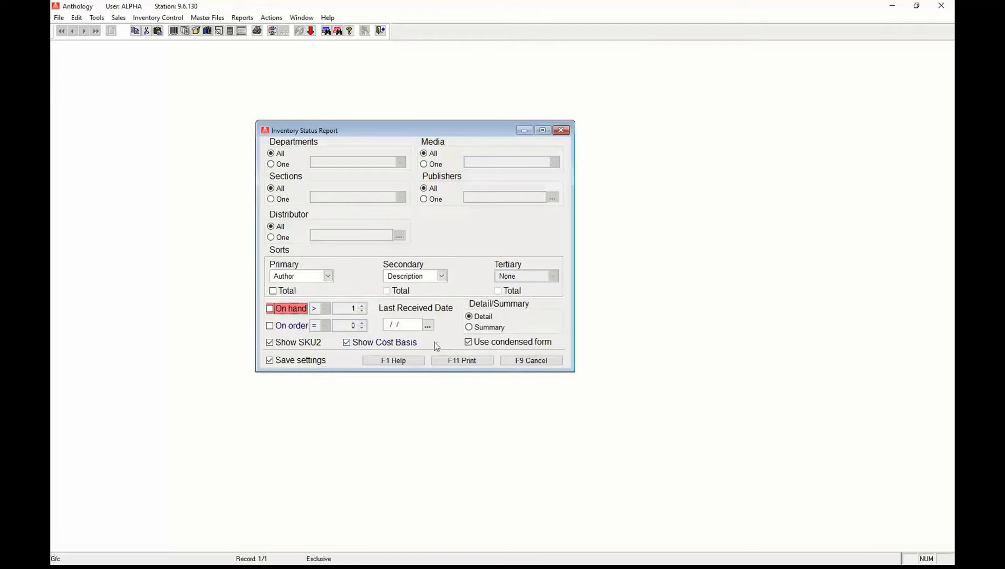
Switch the report to Summary, sorted by Department then Section, with totals for both.
left_click(473, 327)
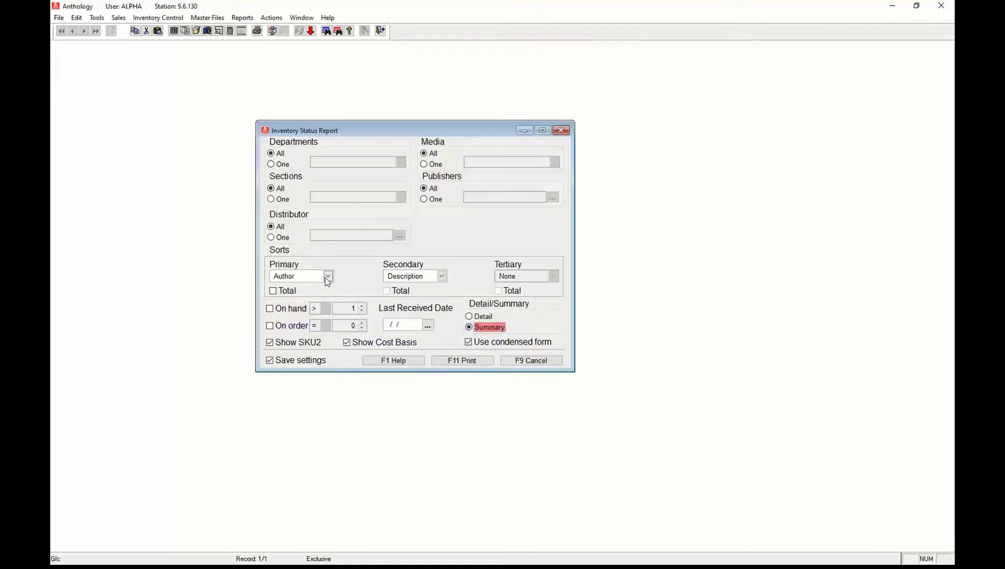
left_click(328, 278)
left_click(328, 277)
left_click(330, 304)
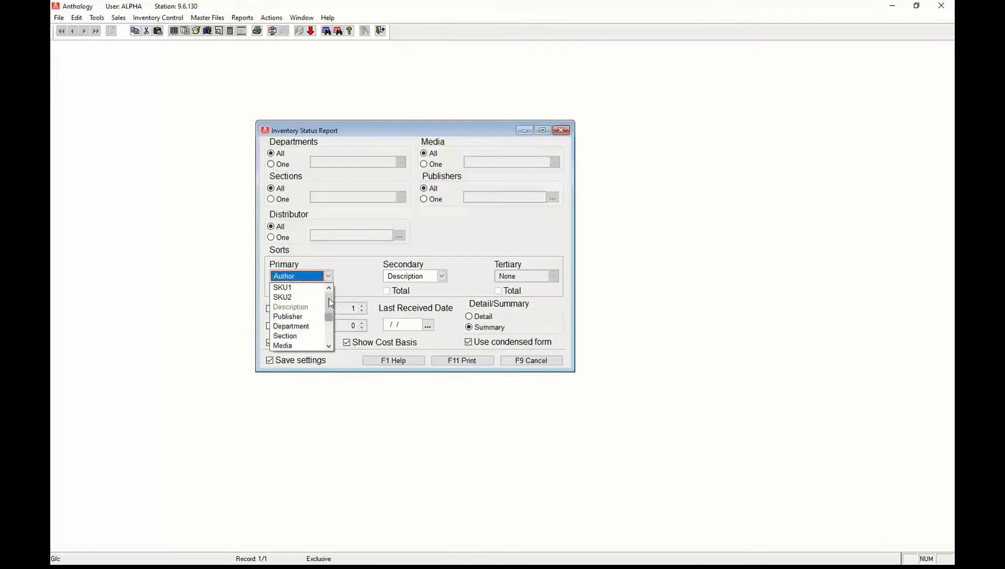
left_click(291, 326)
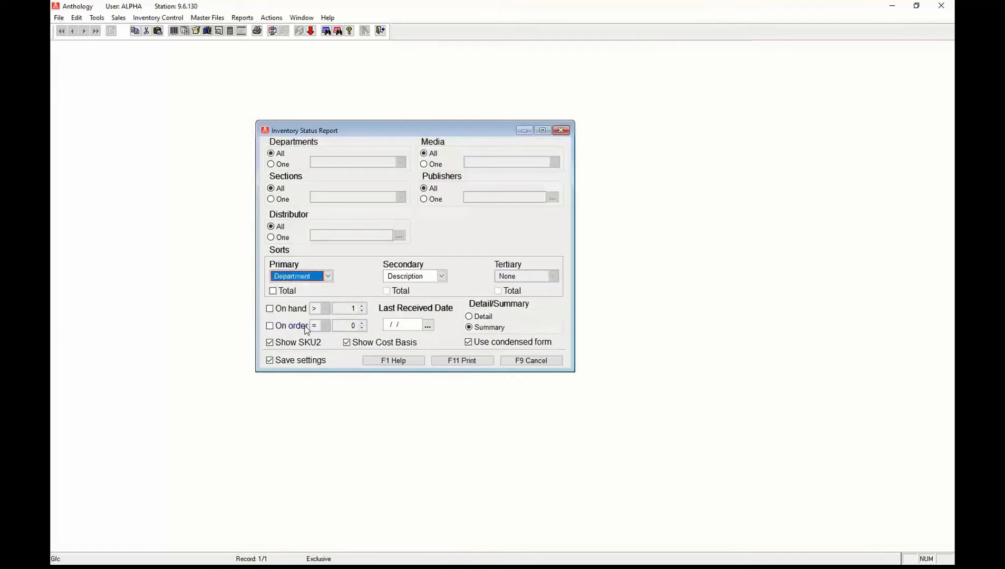
left_click(441, 276)
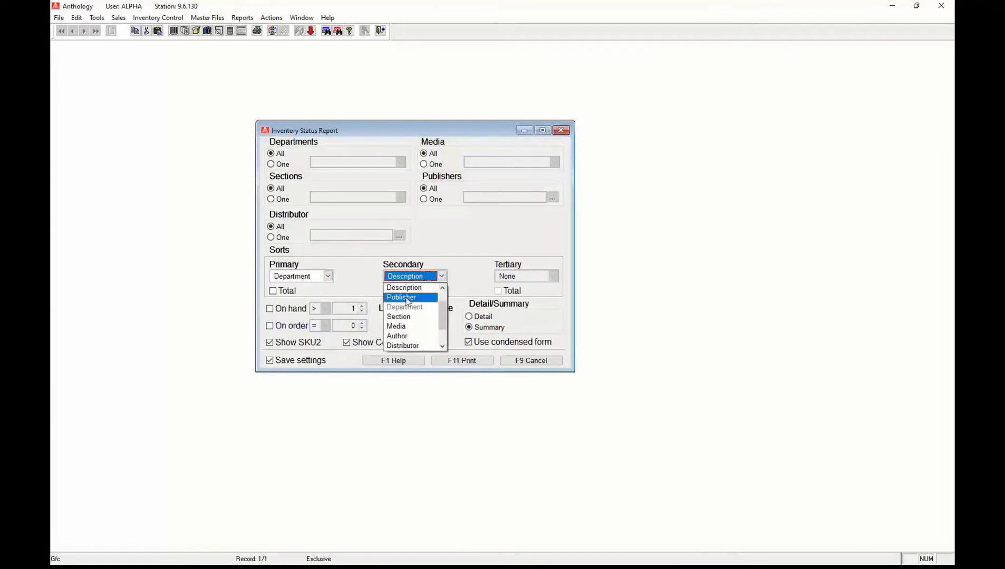
left_click(407, 318)
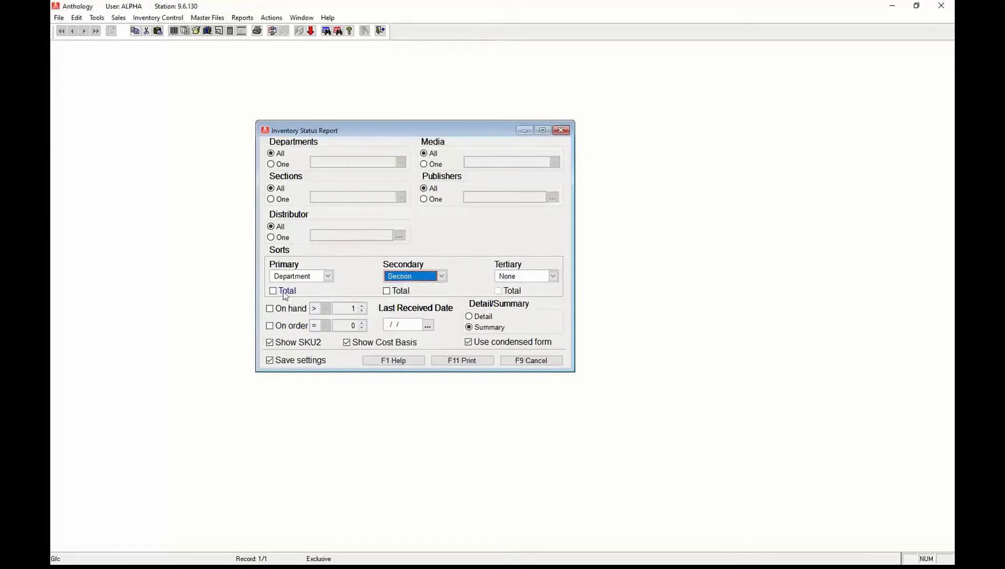
left_click(285, 292)
left_click(395, 292)
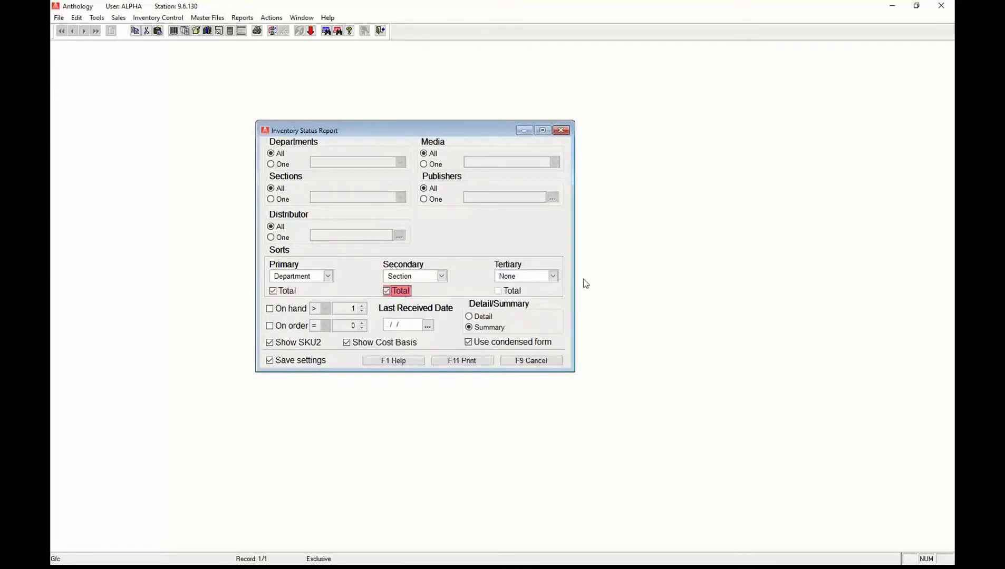
Add Publisher as the tertiary sort with Publisher totals.
left_click(554, 277)
left_click(554, 276)
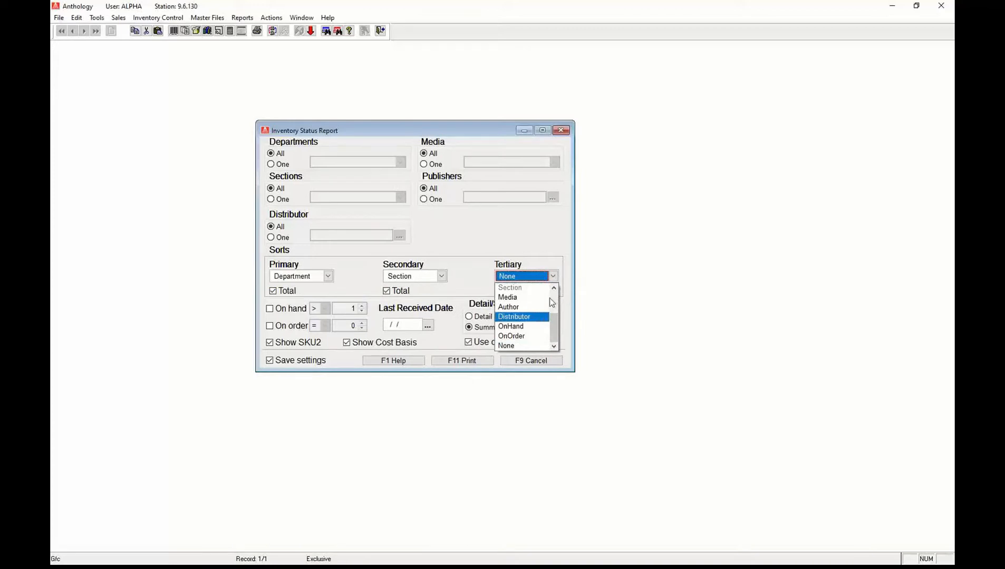
left_click(519, 317)
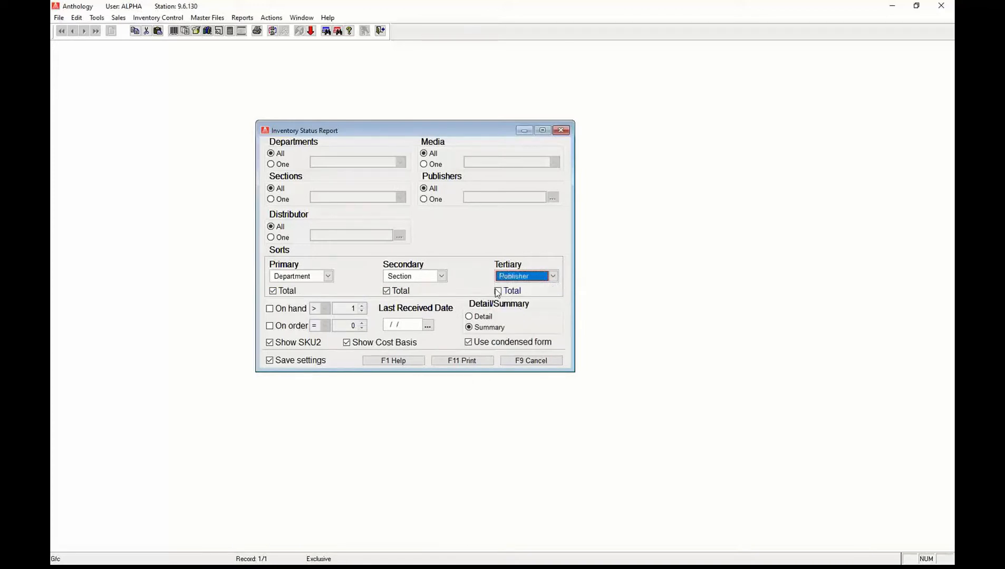
left_click(496, 293)
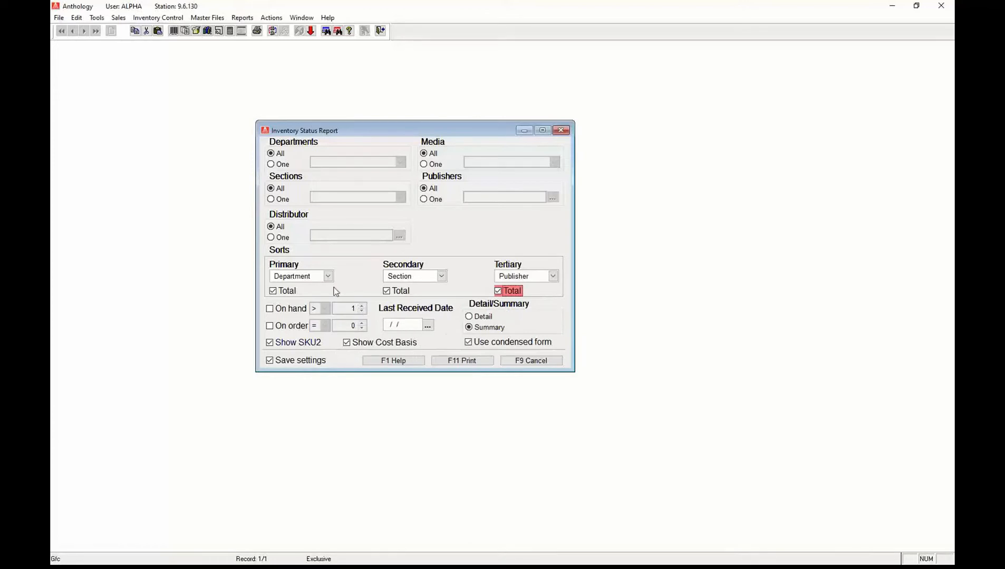
Turn off Show SKU2, keep Departments on All, and run the report to the Print Report dialog.
left_click(272, 344)
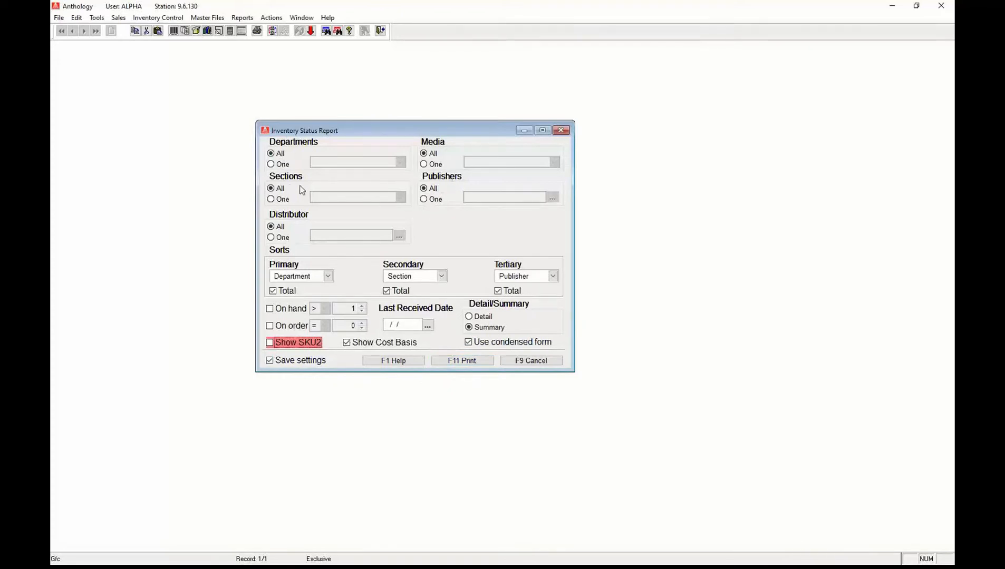
left_click(273, 166)
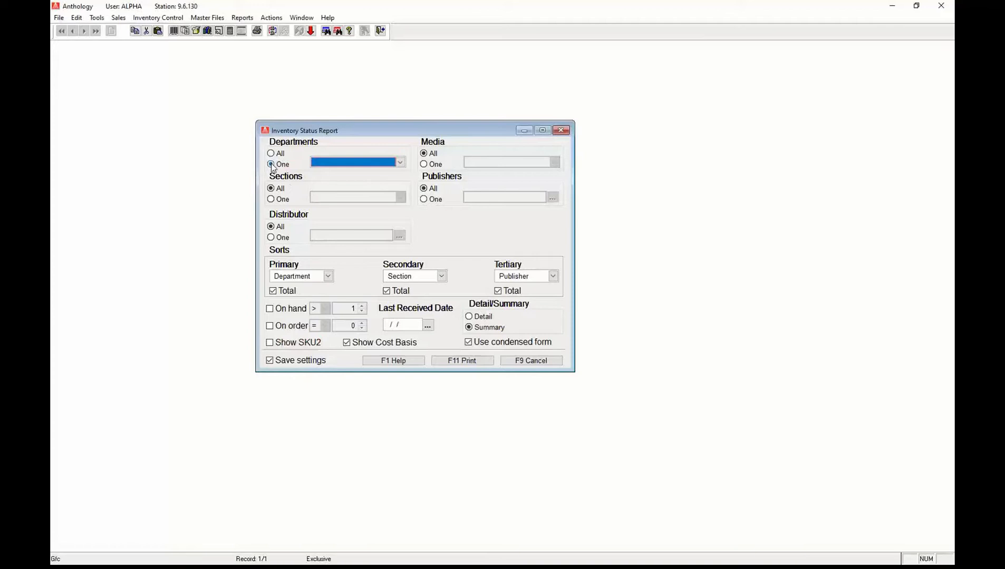
left_click(401, 163)
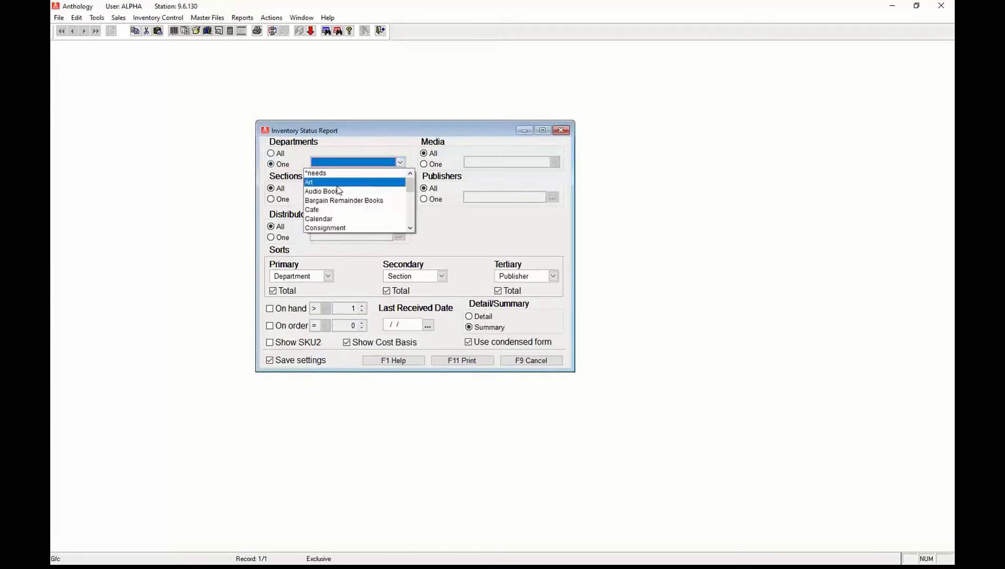
left_click(411, 219)
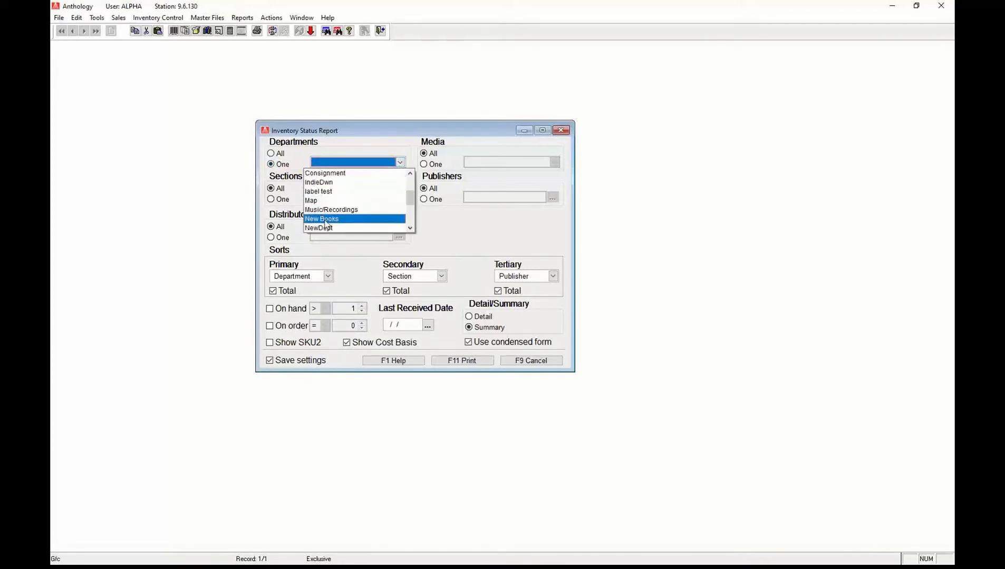
left_click(271, 154)
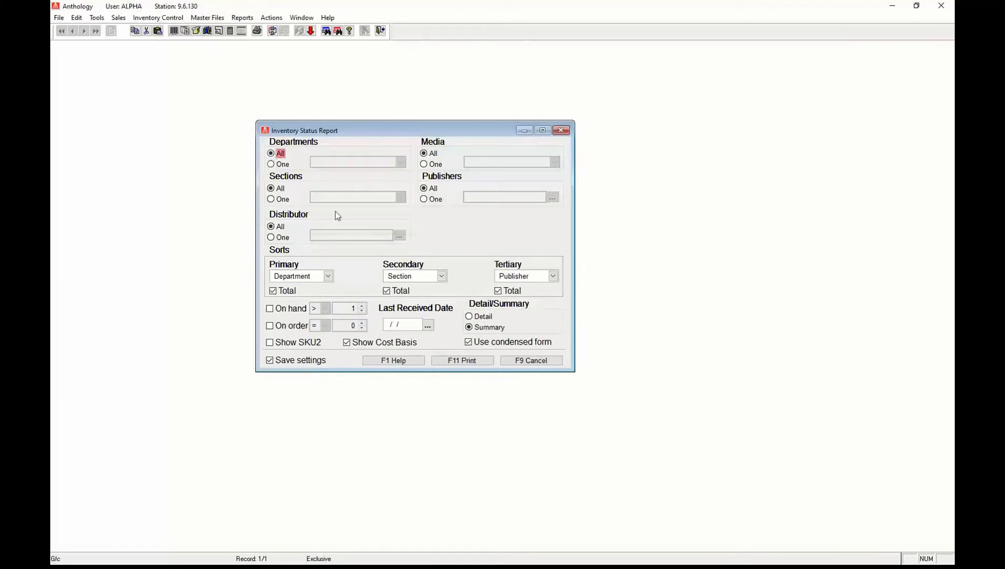
left_click(477, 362)
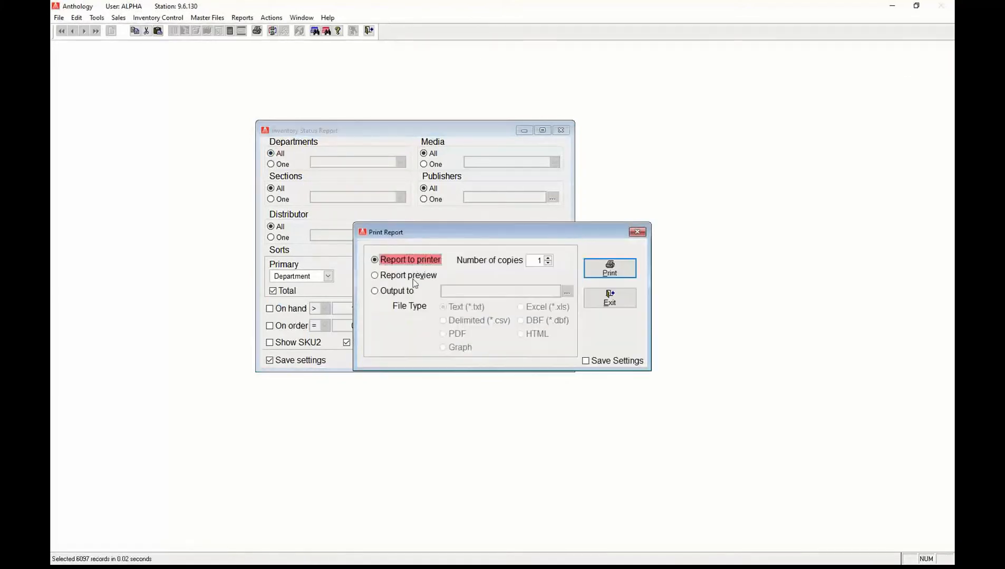
Generate an on-screen Report preview and try 150% magnification.
left_click(409, 279)
left_click(624, 270)
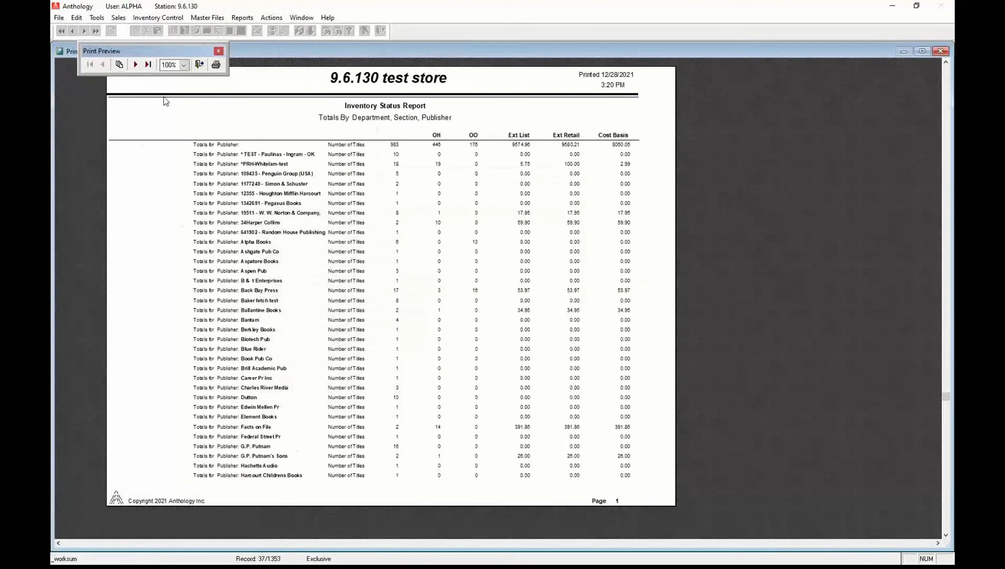
left_click(184, 65)
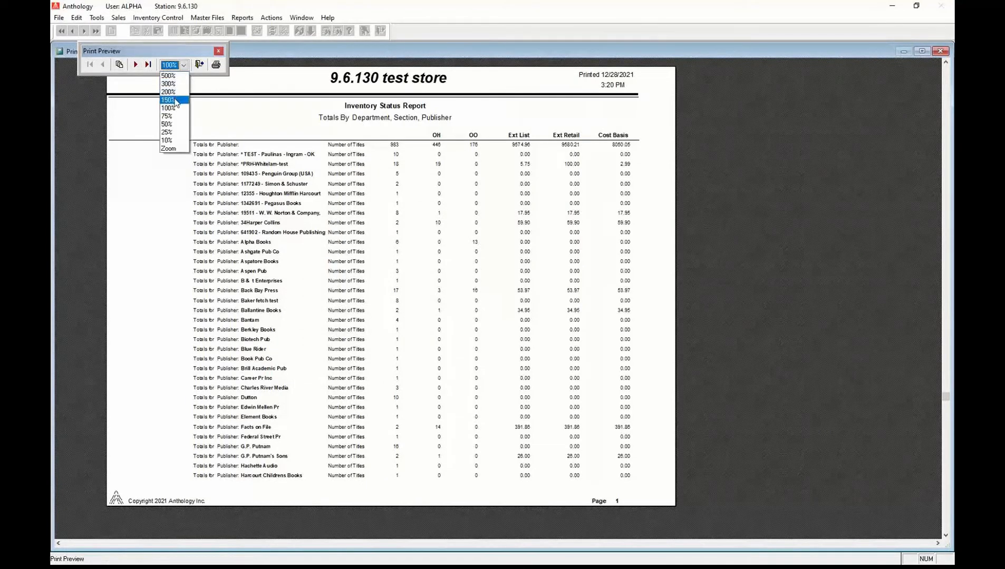
left_click(176, 100)
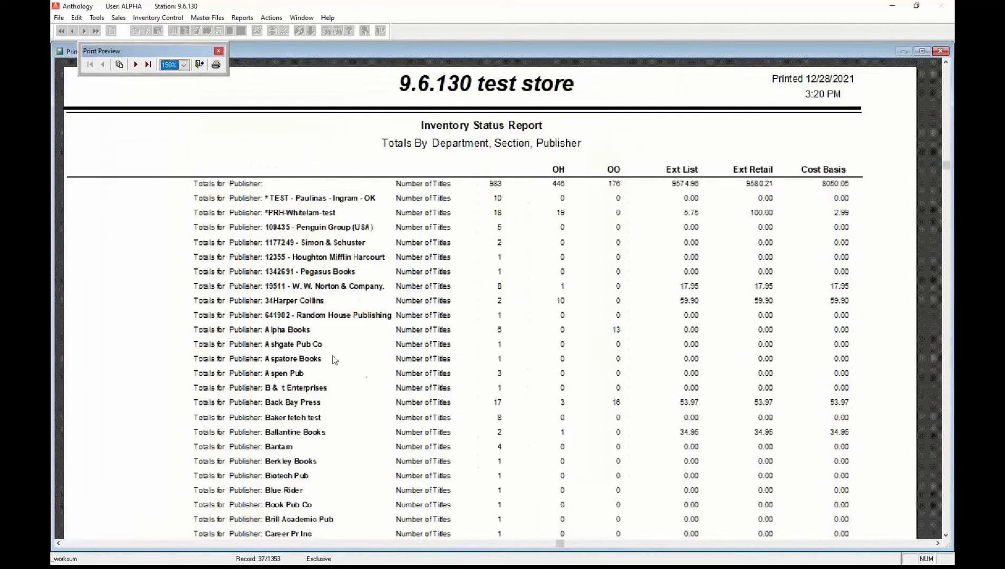
left_click(141, 449)
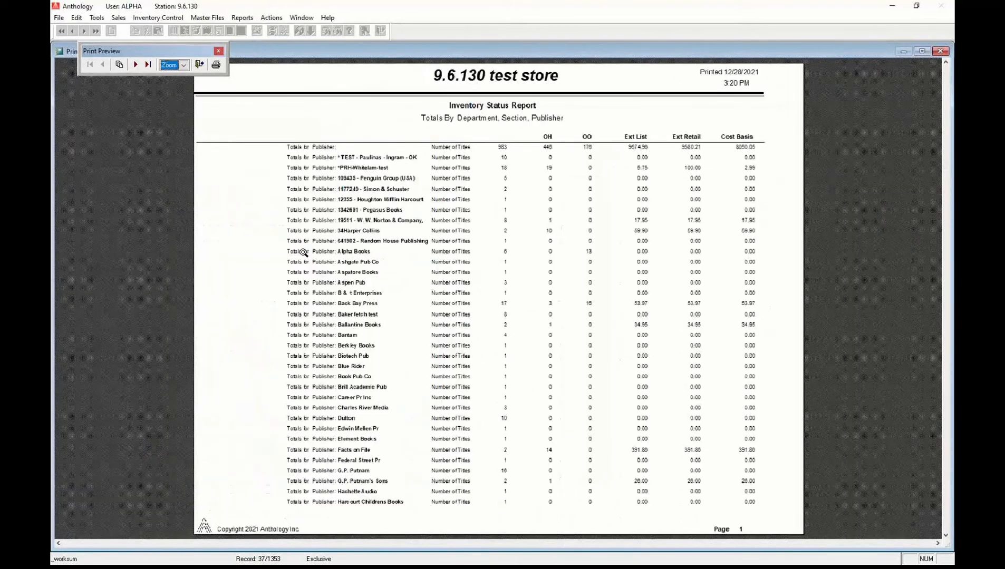
Zoom the preview to 200% and scroll right to the Ext Retail and Cost Basis columns.
left_click(184, 65)
left_click(179, 92)
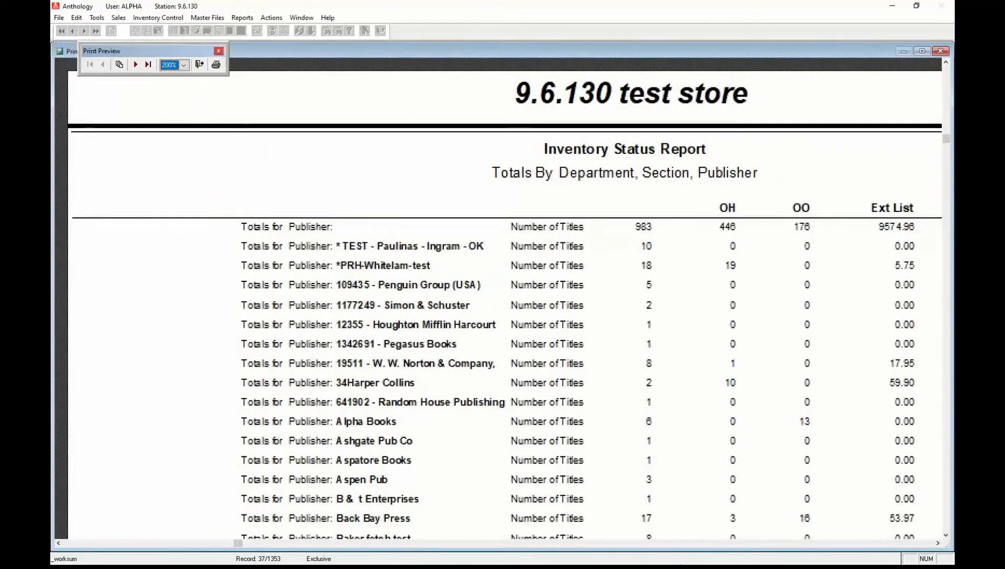
left_click(901, 544)
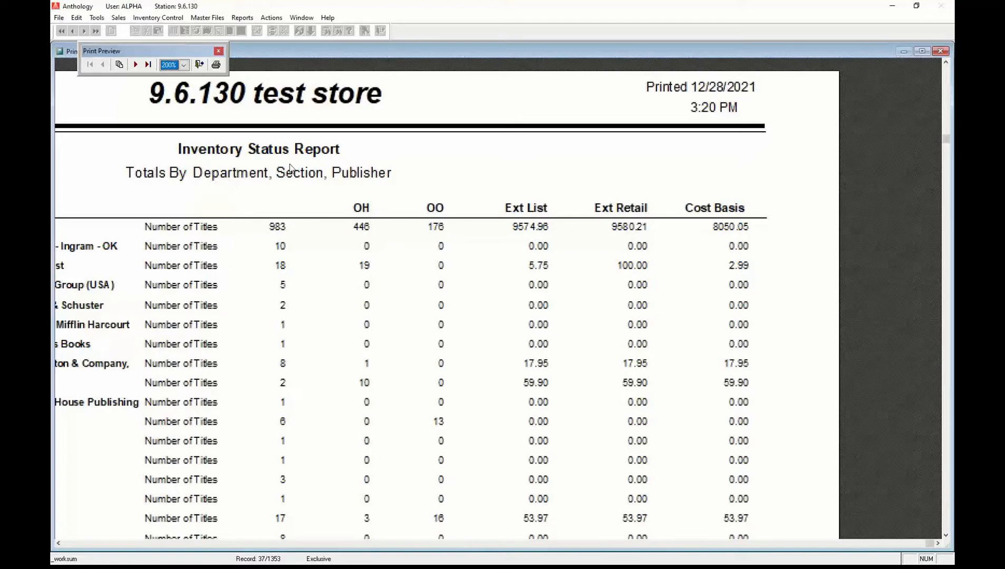
Scroll the preview back to its left edge and switch the zoom from 200% to full page.
left_click(75, 545)
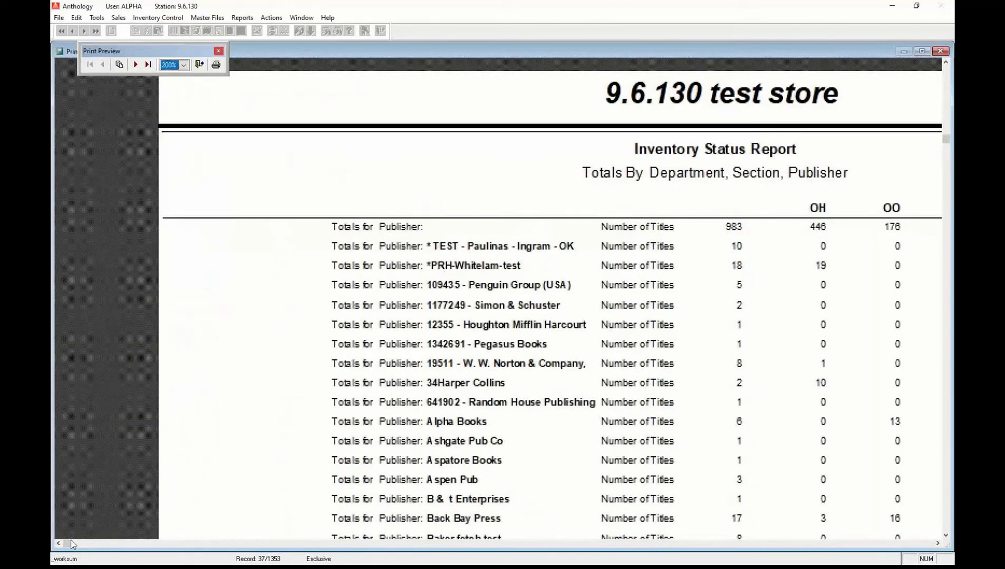
left_click_drag(67, 545, 75, 544)
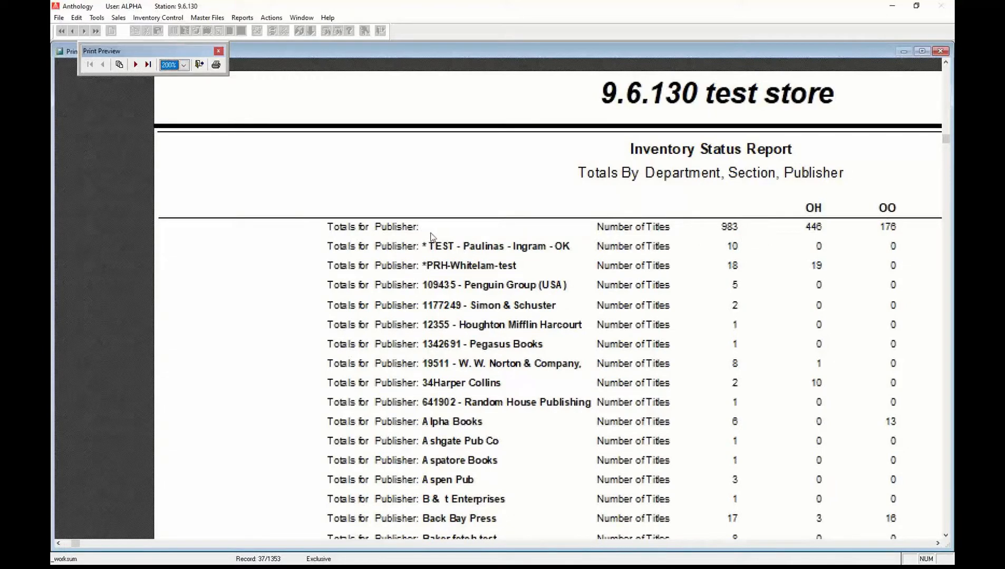
left_click(497, 226)
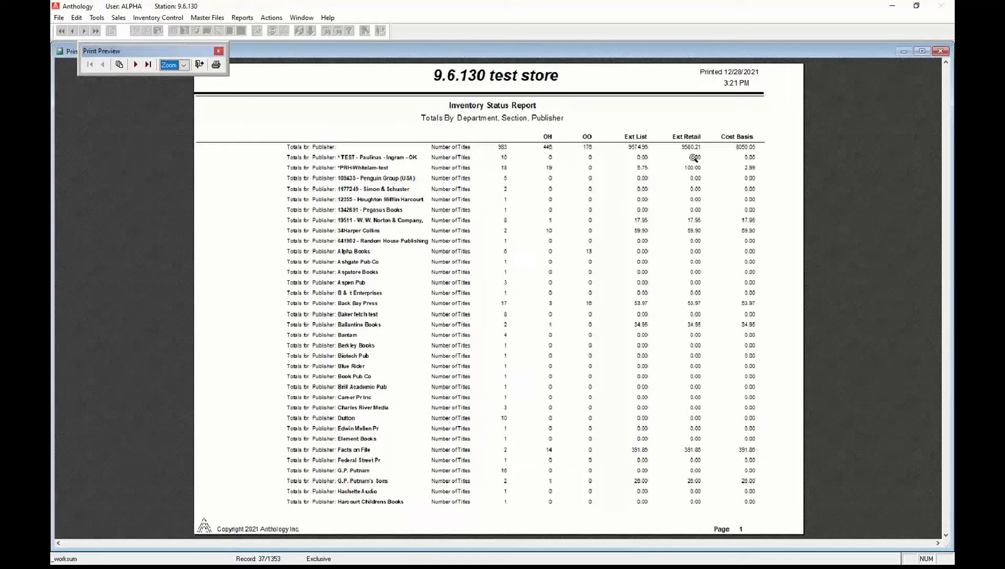
Page through to the report's last page of totals, then close the preview and Print Report dialog.
left_click(135, 65)
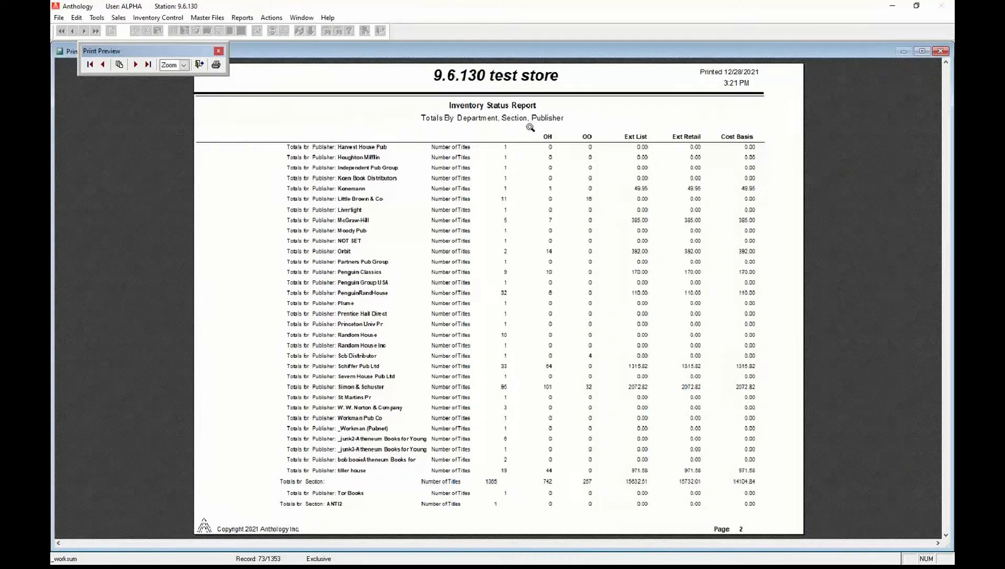
left_click(148, 65)
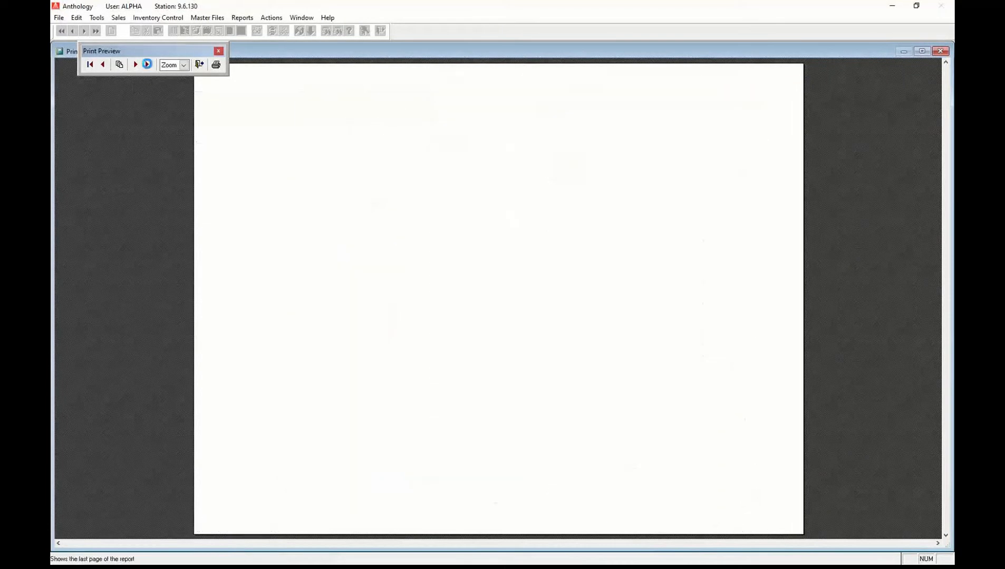
left_click(200, 65)
left_click(610, 299)
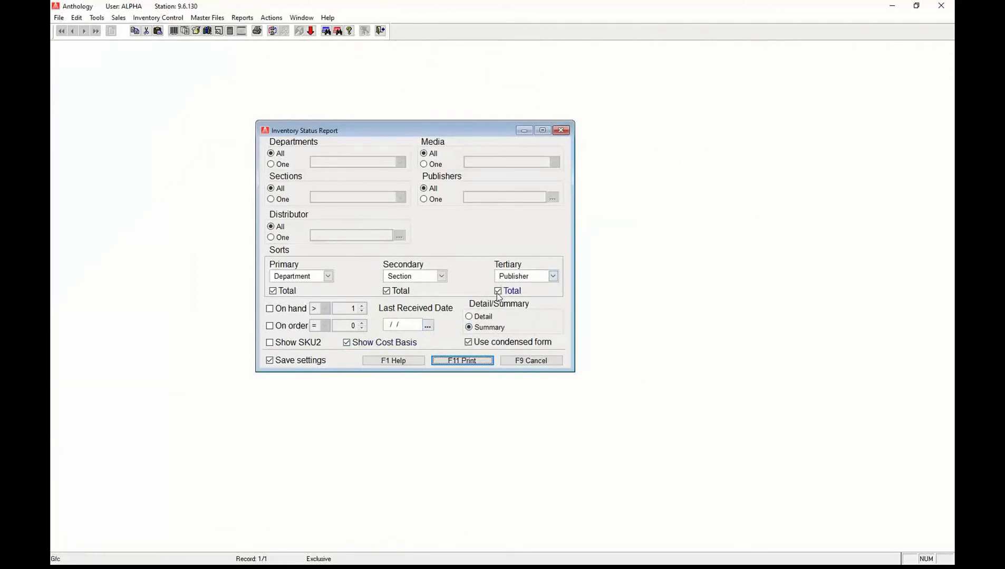
Clear the Publisher and Section totals and preview the report with Department totals only.
left_click(499, 292)
left_click(394, 293)
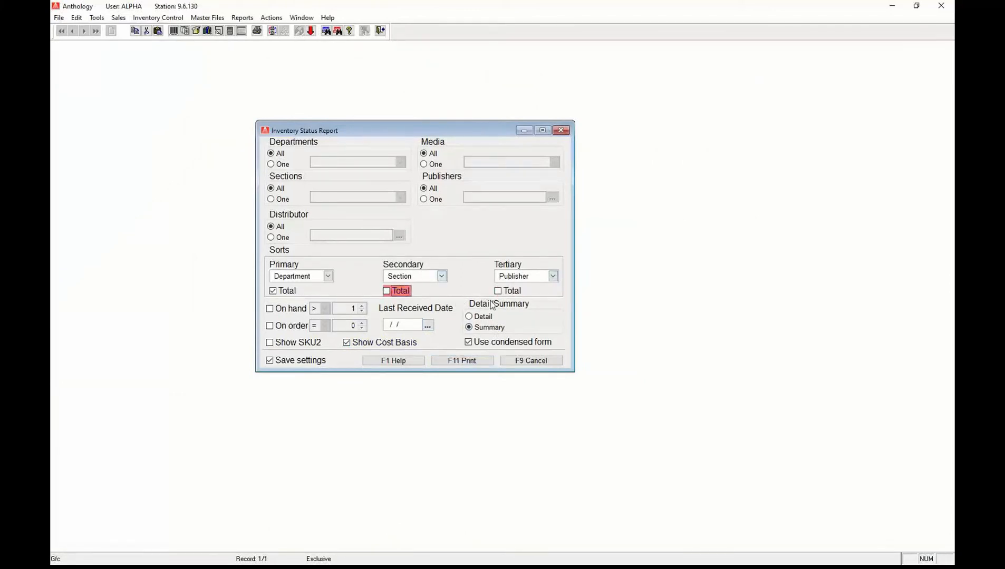
left_click(463, 361)
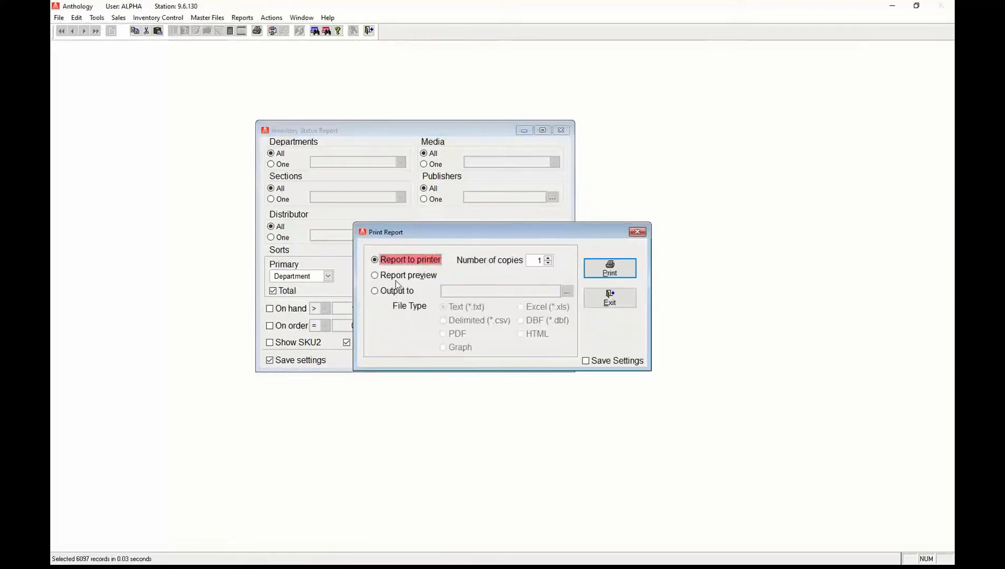
left_click(389, 276)
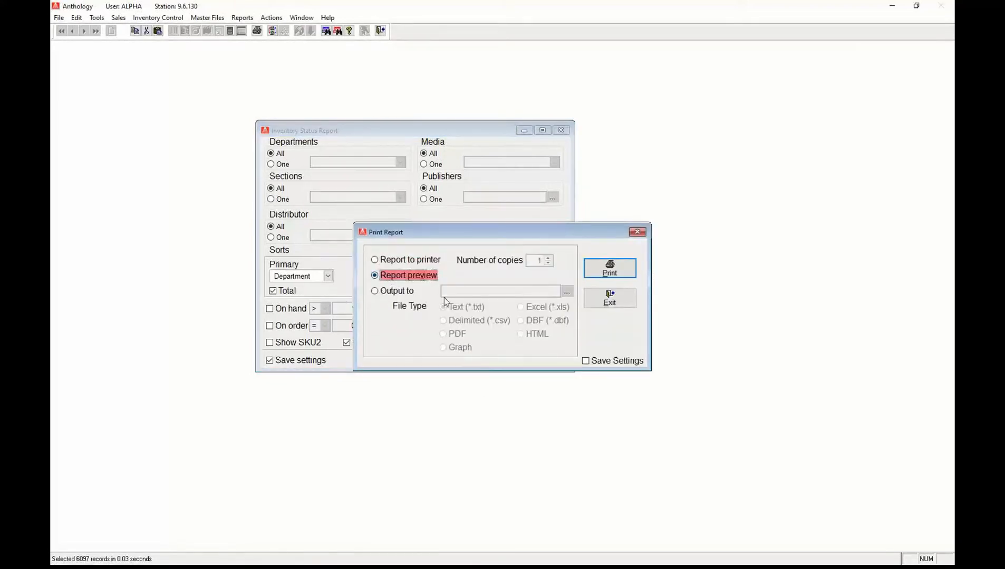
left_click(608, 272)
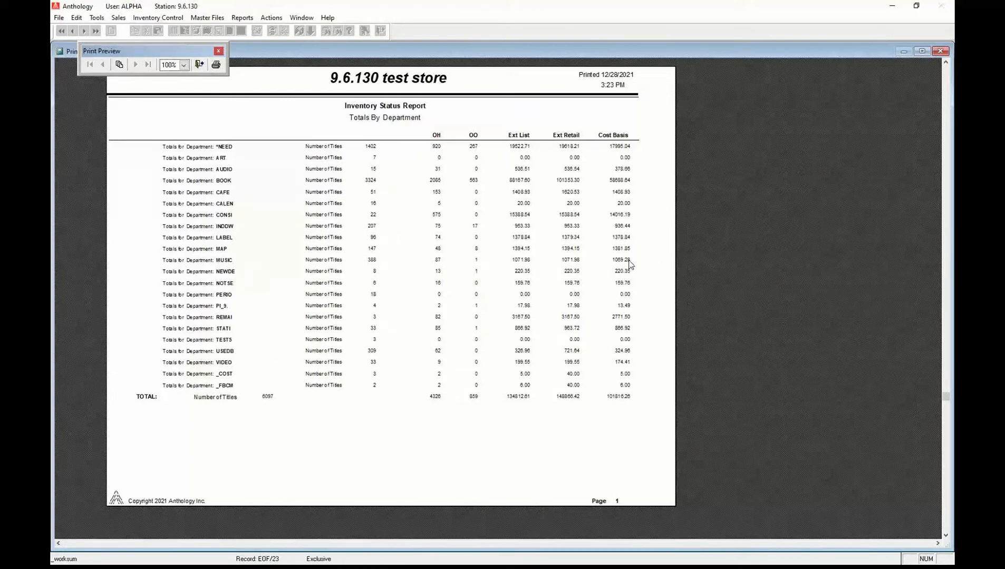
Close the department-only preview and cancel the Print Report dialog.
left_click(199, 64)
left_click(608, 300)
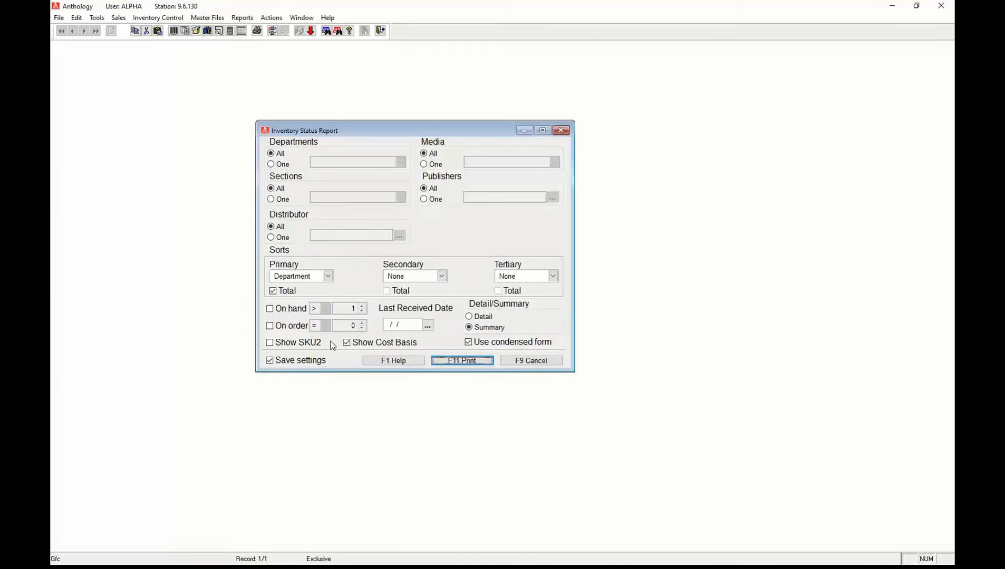
Reopen the Print Report dialog, set output to a file, and move the dialog aside.
left_click(468, 360)
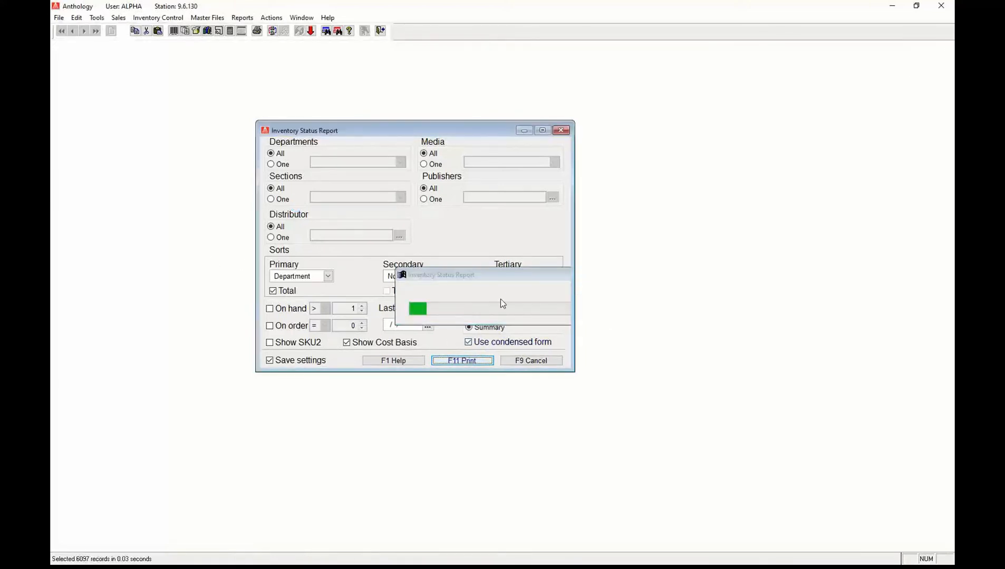
left_click(392, 275)
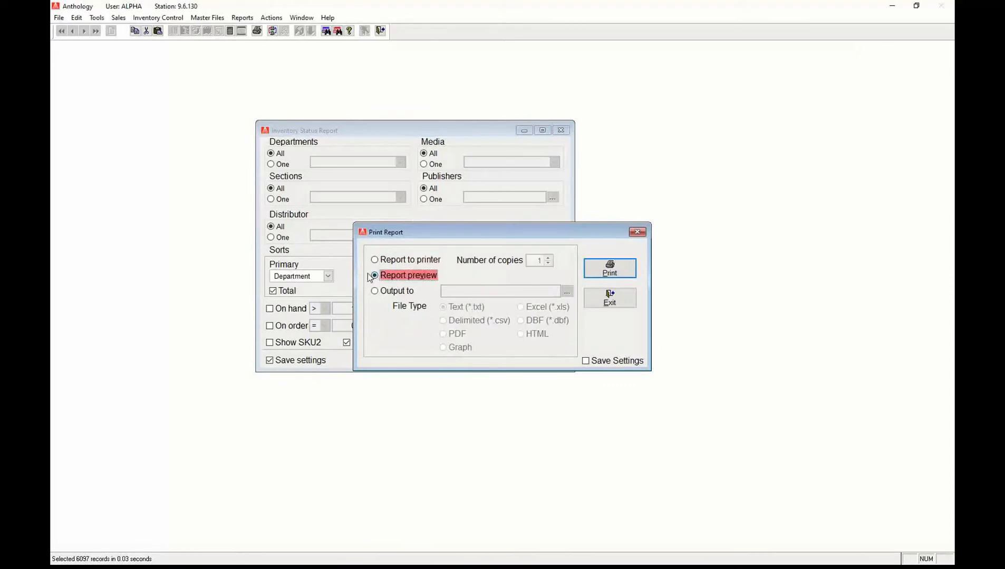
left_click(398, 262)
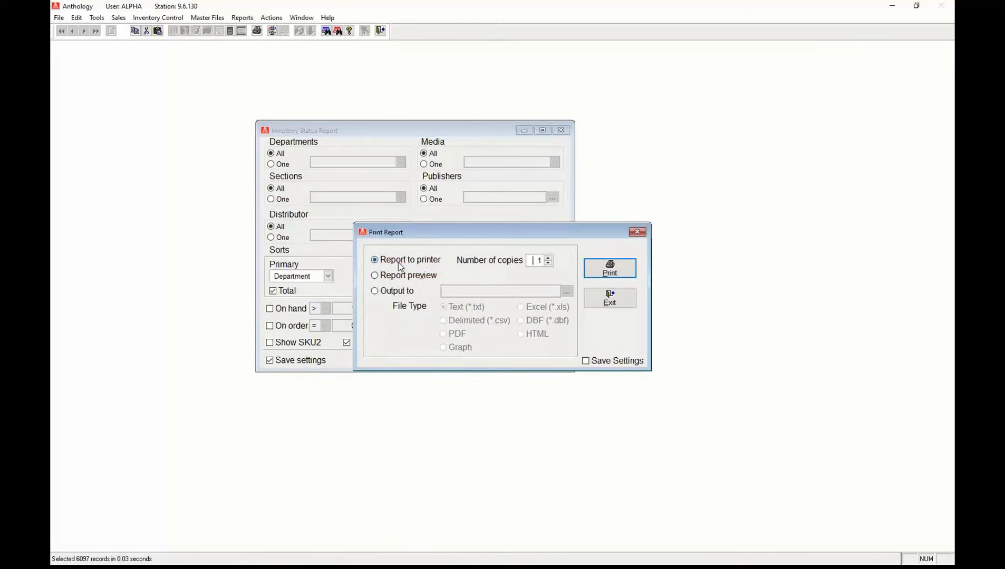
left_click(388, 296)
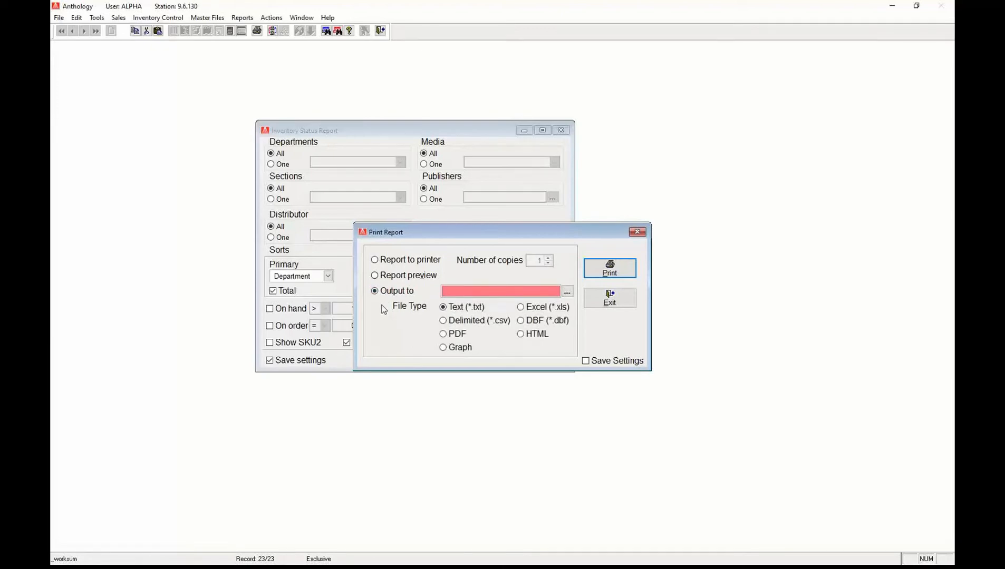
left_click_drag(491, 235, 695, 180)
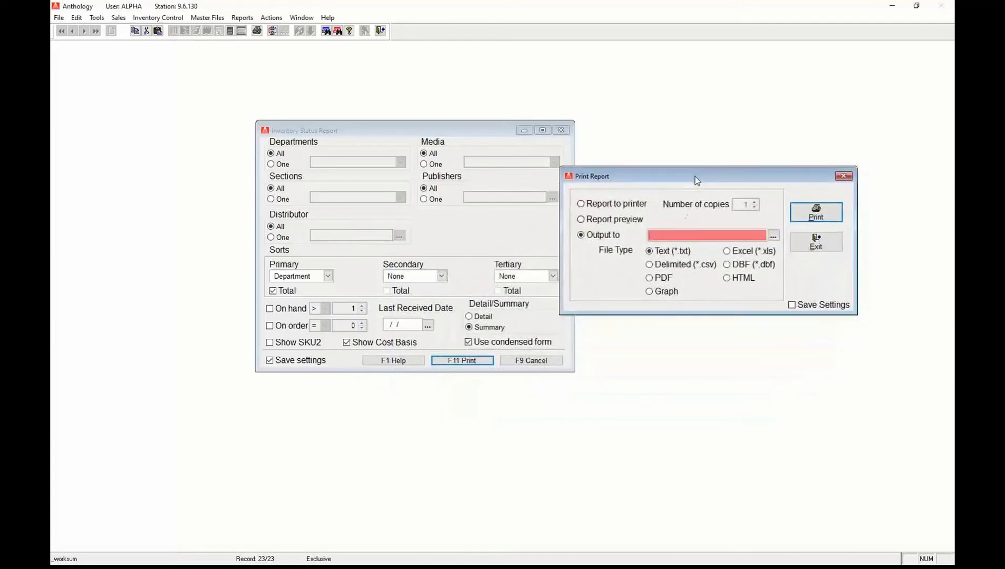
Compare the available file types and settle on Excel (*.xls) as the output format.
left_click(728, 252)
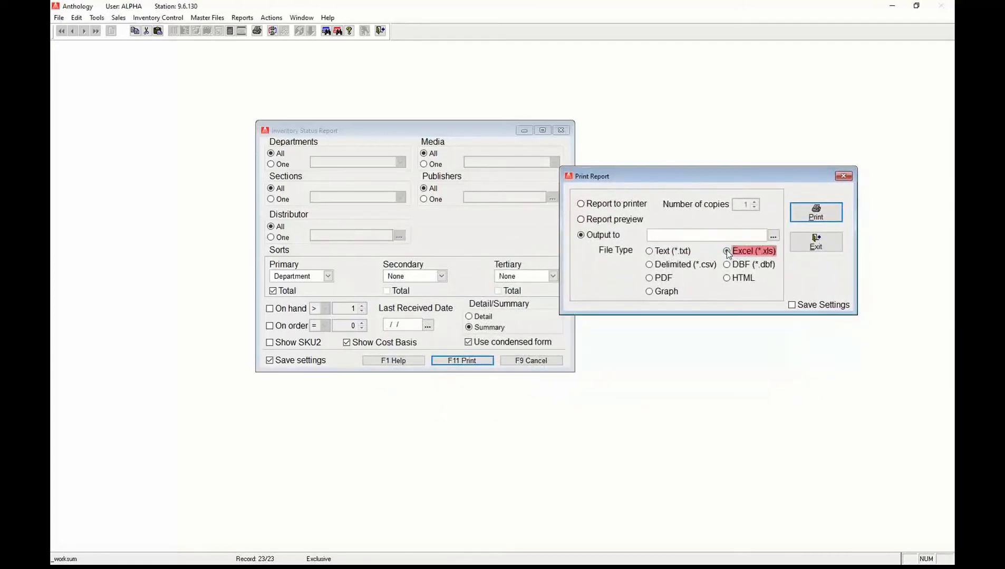
left_click(650, 251)
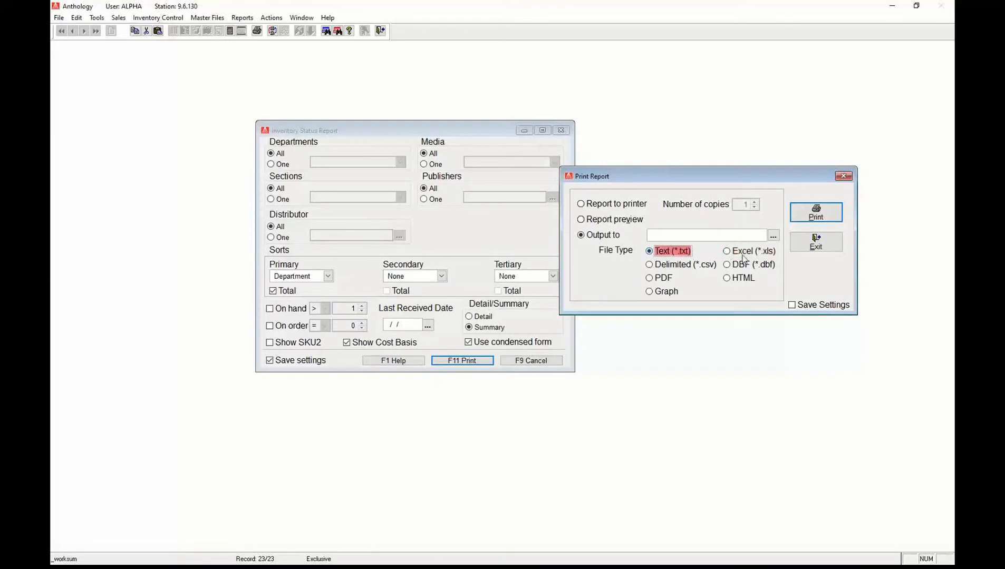
left_click(681, 266)
left_click(666, 281)
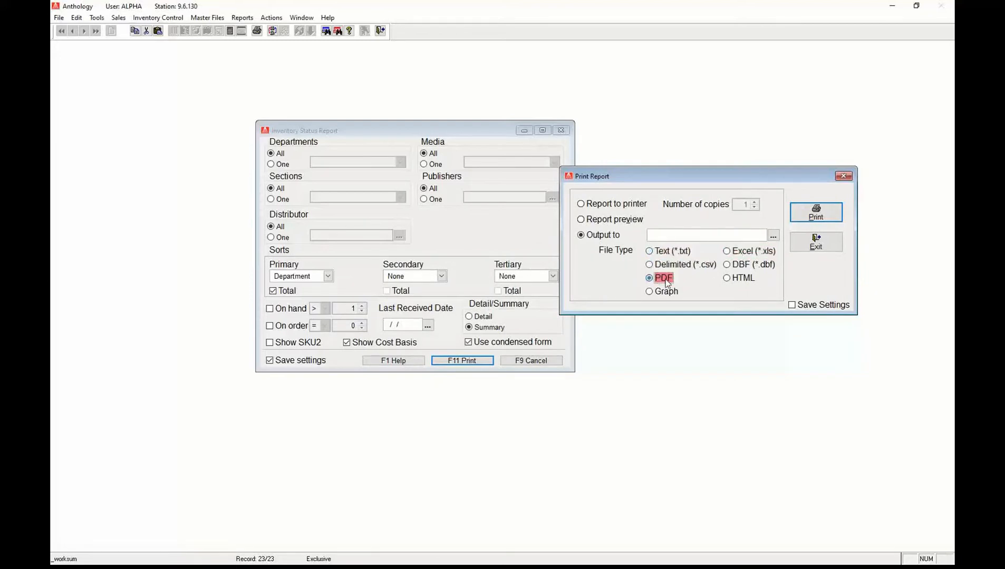
left_click(743, 269)
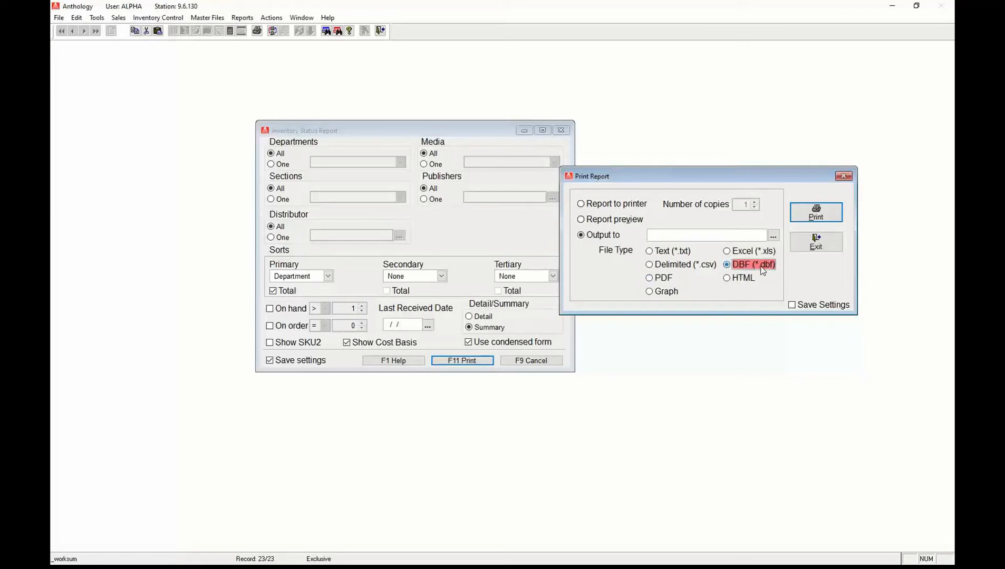
left_click(743, 283)
left_click(671, 253)
left_click(728, 252)
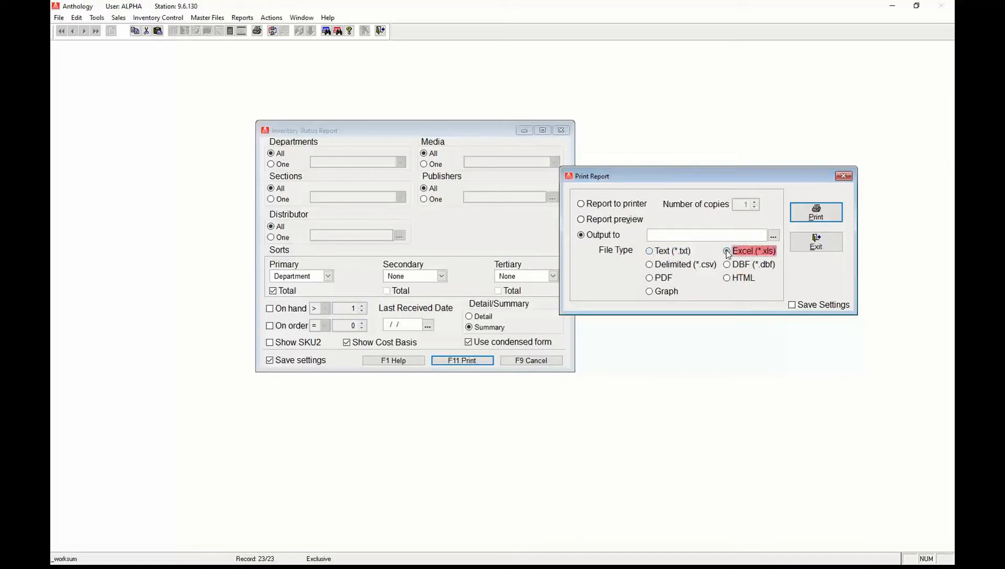
Save the Excel output in the CustomerReports folder as InvStatus-SummaryDept2021.
left_click(777, 238)
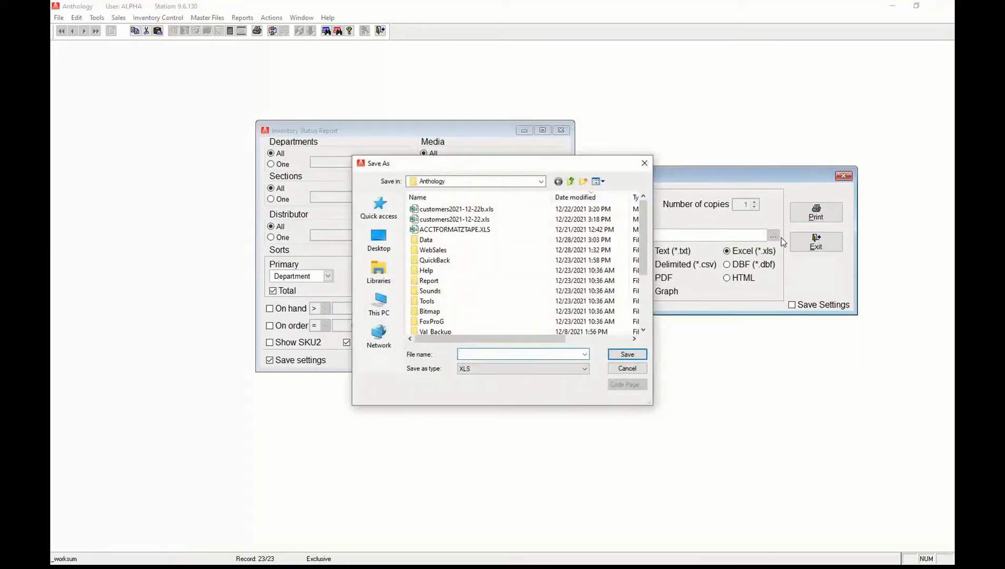
left_click_drag(506, 165, 562, 188)
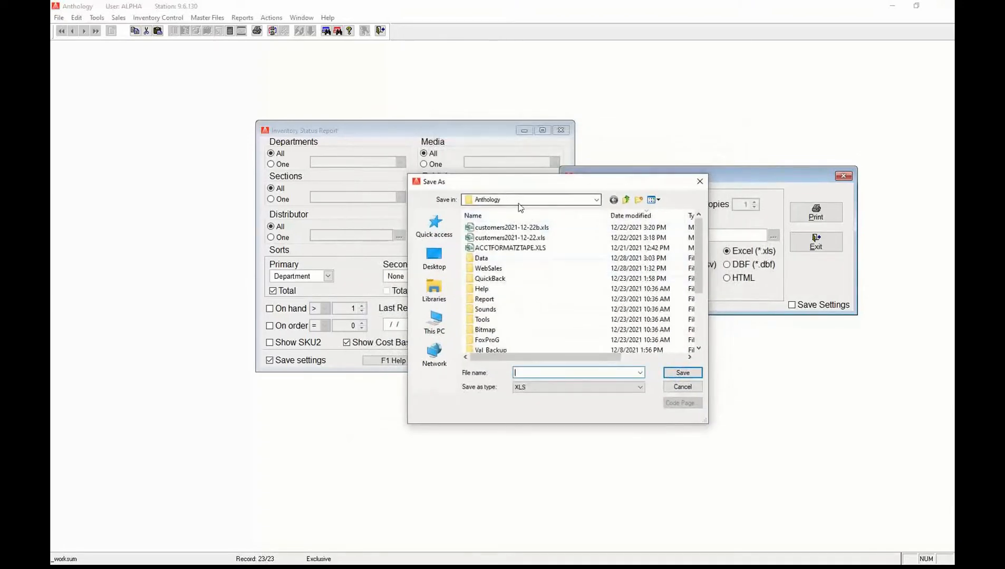
left_click(496, 217)
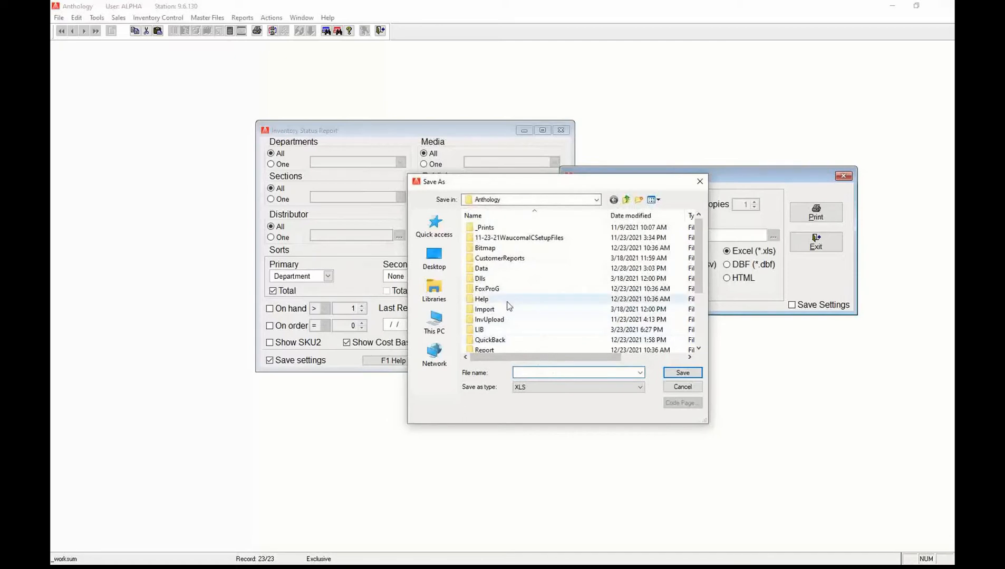
double_click(500, 258)
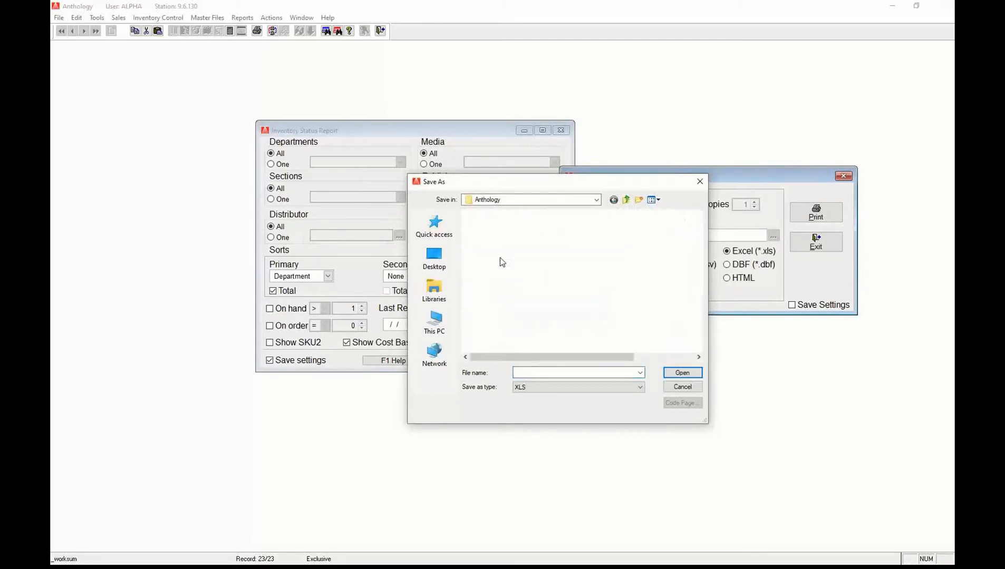
left_click(565, 373)
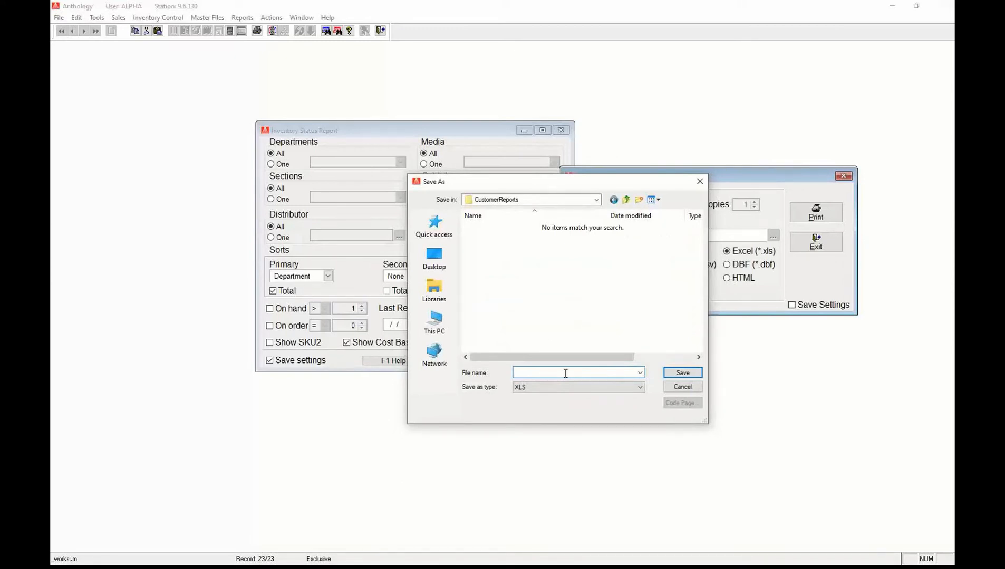
type("InvValue")
key("BackSpace")
type("Sta")
type("tu")
type("s-Summary")
type("Depr")
type("2021")
Confirm the output file and export the department summary report to Excel.
left_click(685, 374)
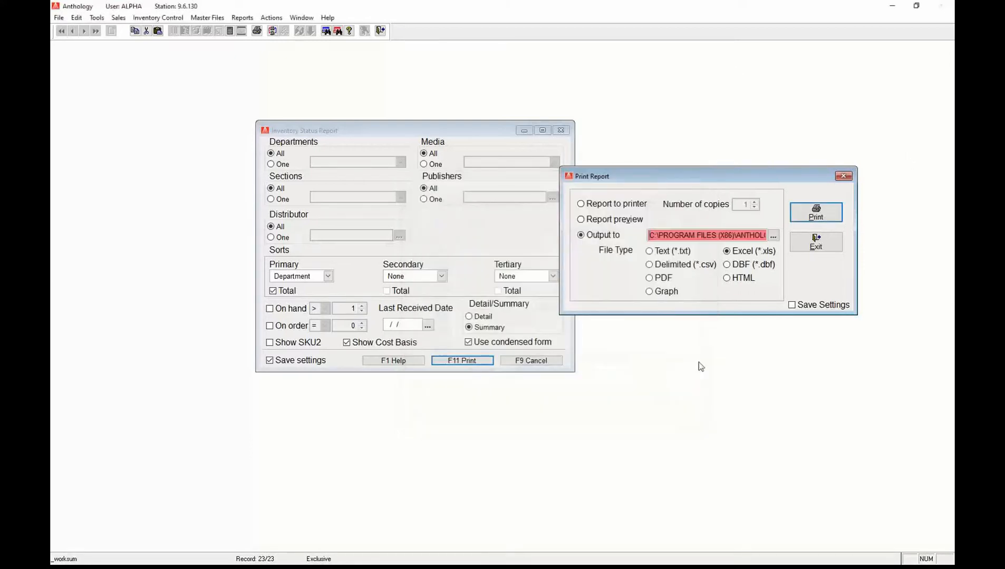
left_click(810, 217)
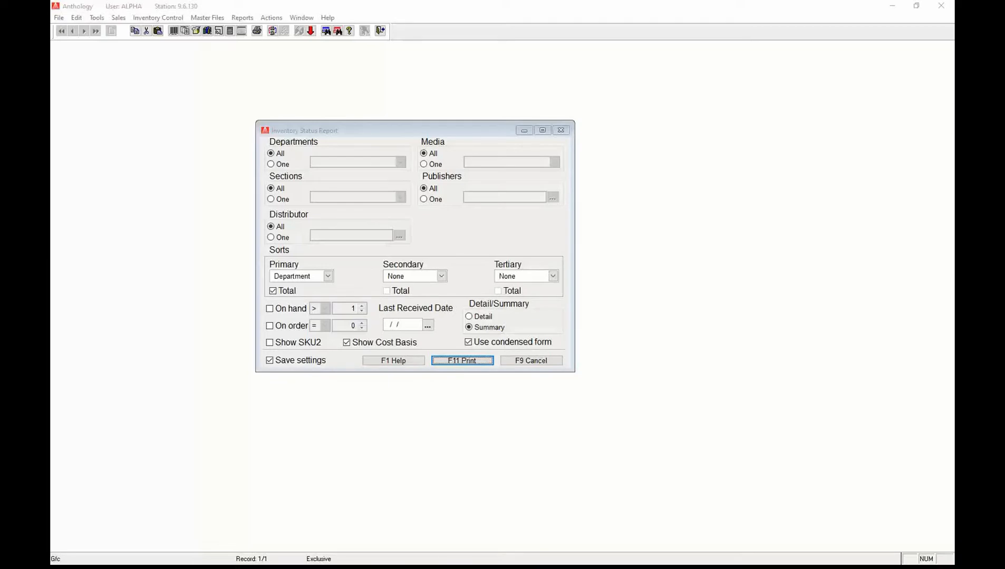
In File Explorer, open Anthology's CustomerReports folder with files sorted by name.
left_click_drag(51, 217, 529, 112)
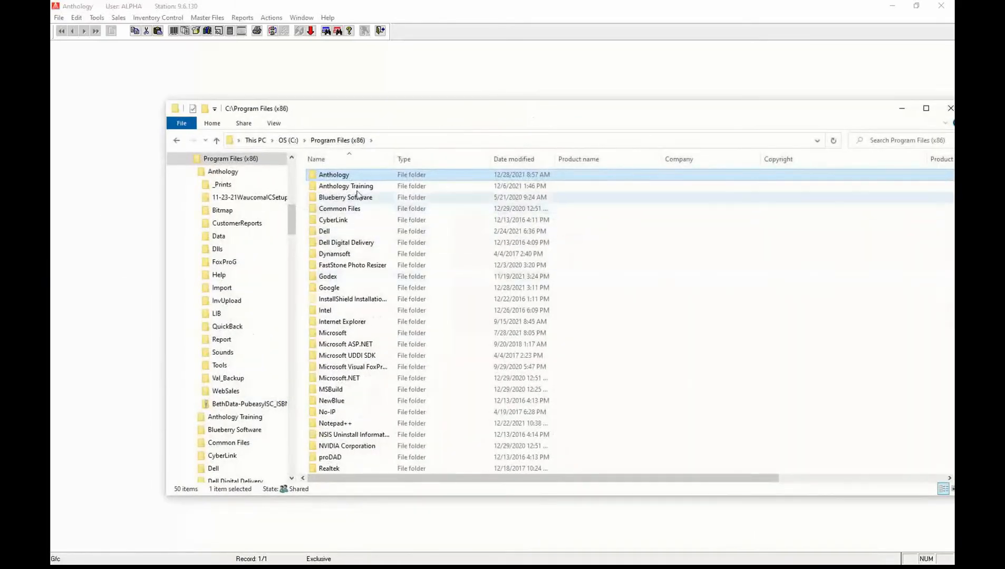
double_click(343, 176)
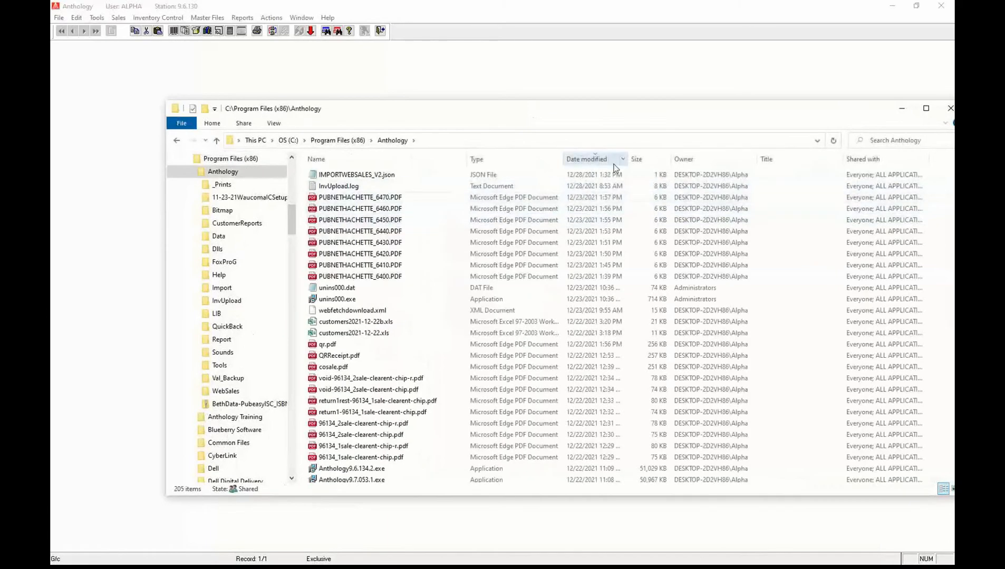
left_click(589, 160)
left_click(379, 321)
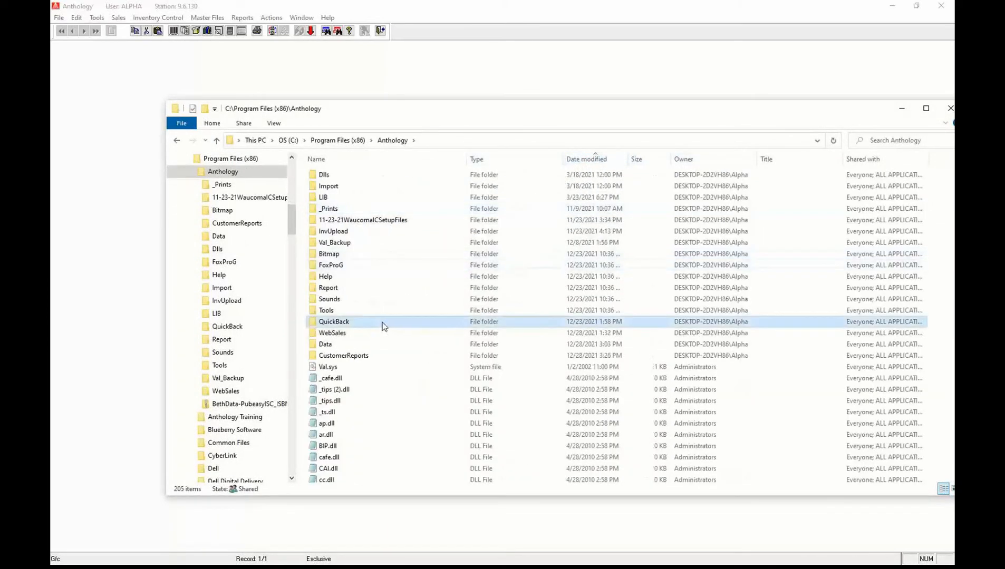
left_click(346, 158)
double_click(348, 208)
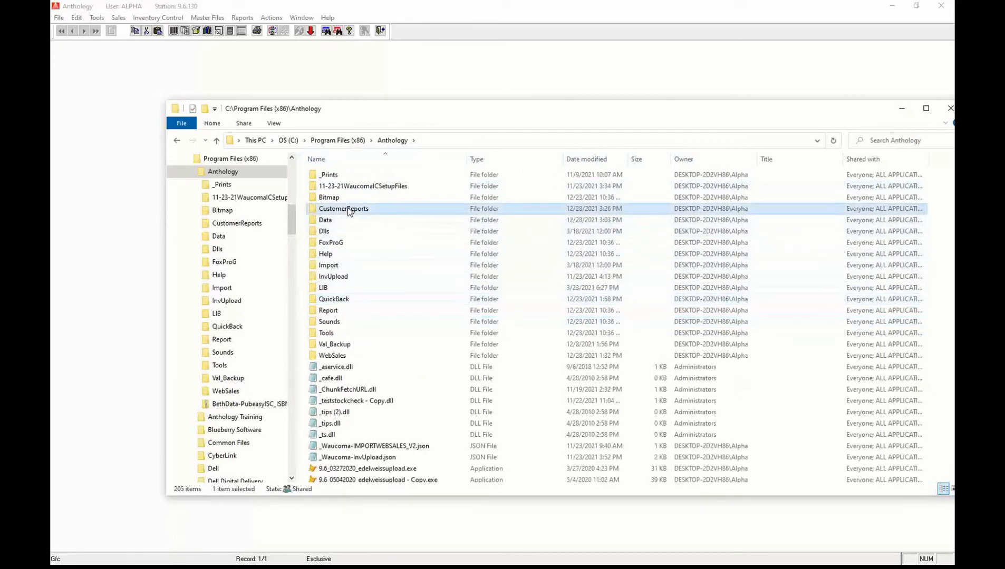
Open INVSTATUS-SUMMARYDEPT2021.XLS in Excel using Open with.
left_click(346, 176)
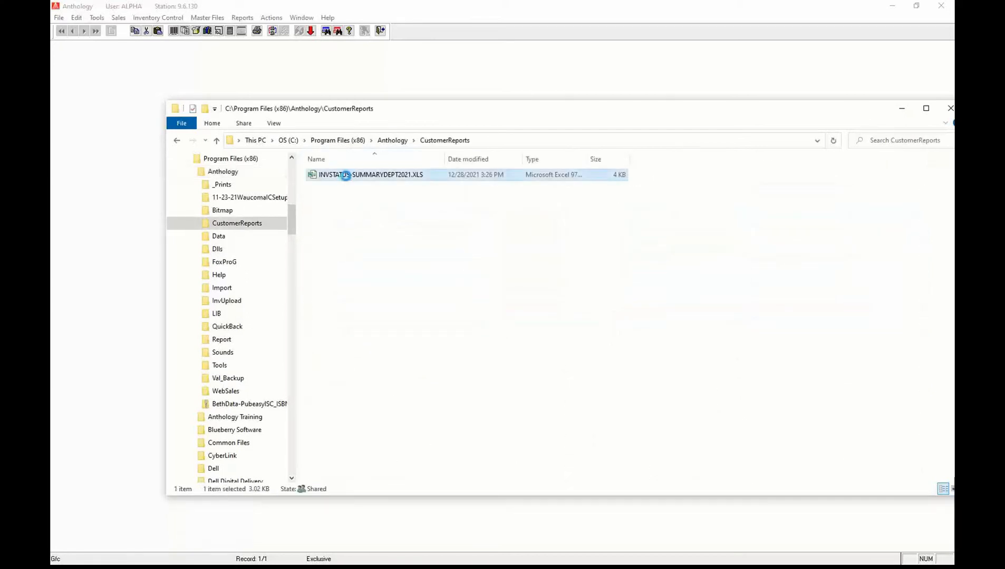
right_click(347, 176)
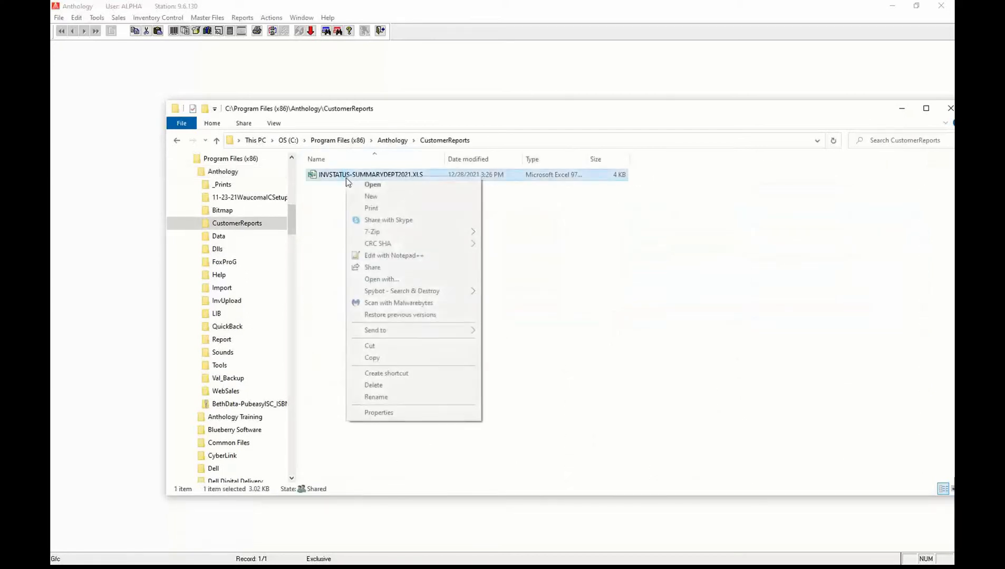
left_click(379, 279)
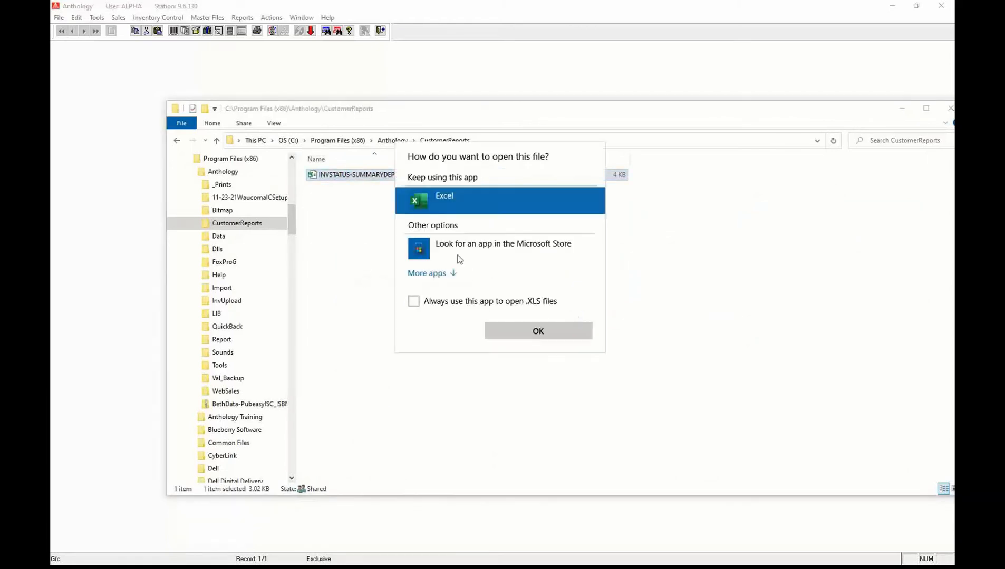
left_click(537, 335)
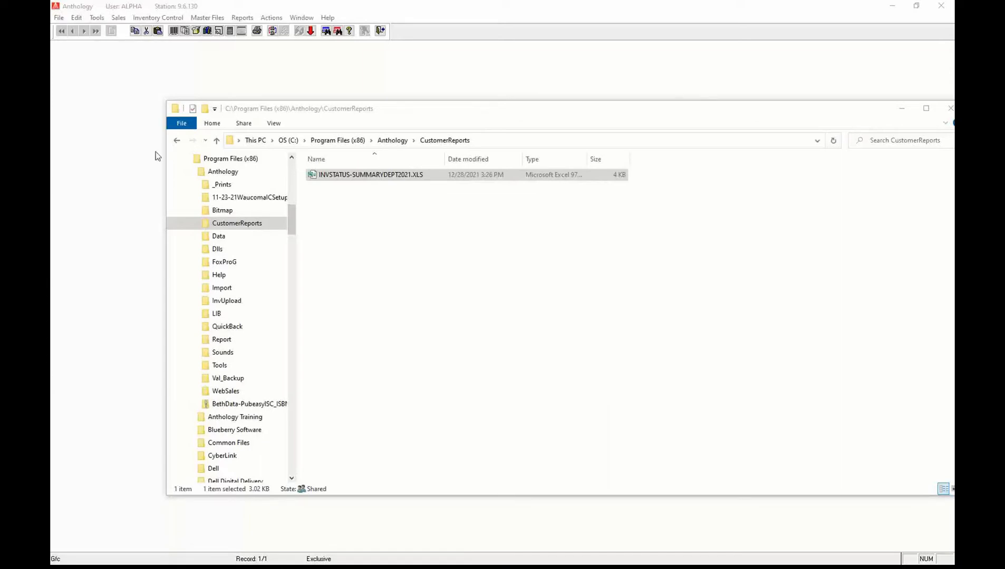
Move the Excel window to view the INVSTATUS-SUMMARYDEPT2021 department totals.
left_click_drag(51, 150, 575, 78)
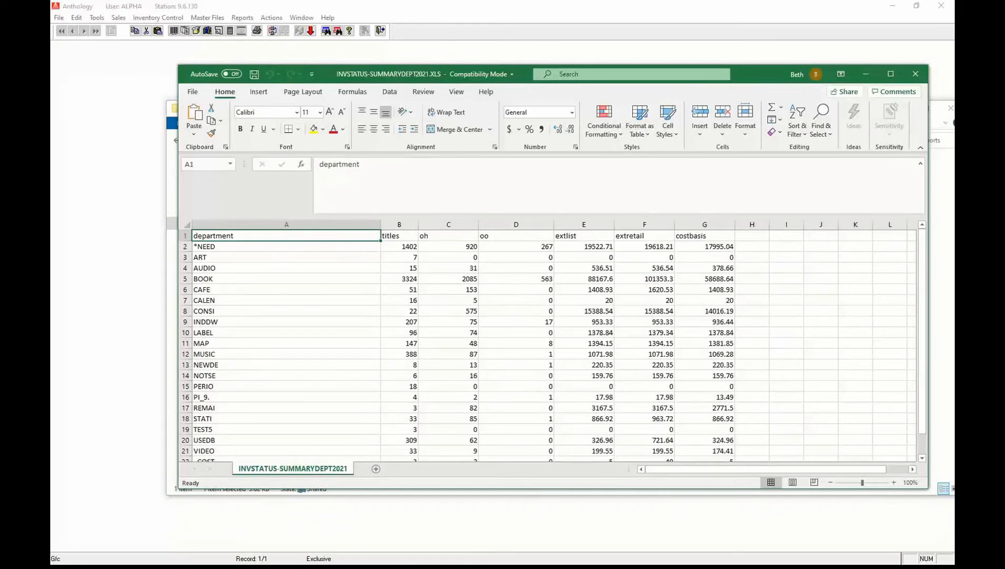
In a new Chrome tab, open the Anthology Community search page and close the coupon ad.
key("alt+Tab")
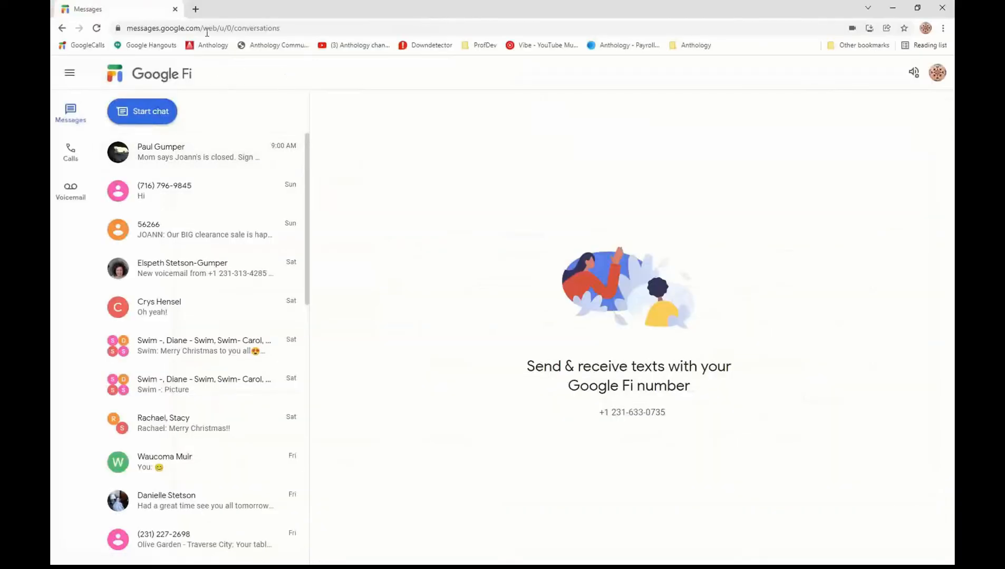
left_click(194, 11)
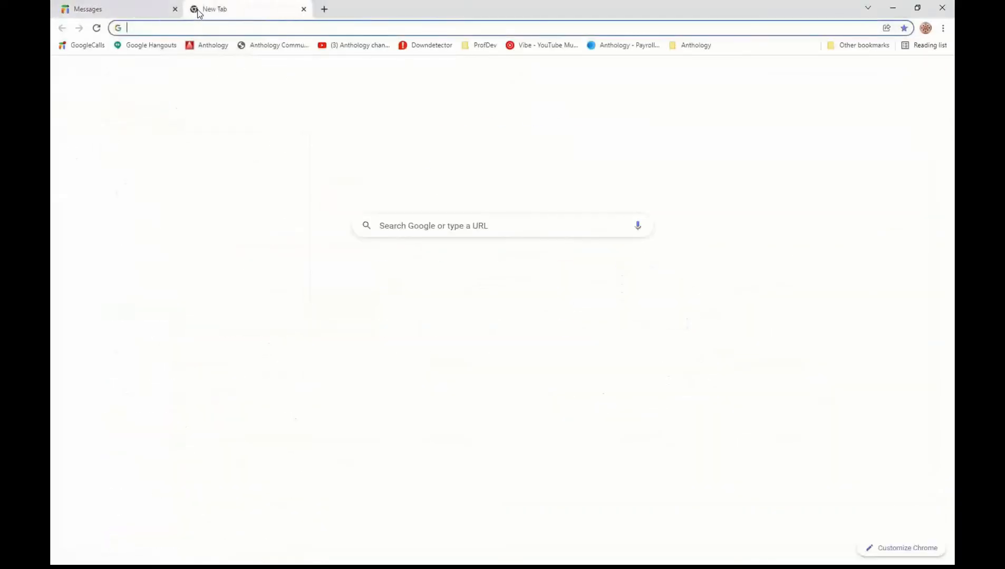
left_click(268, 45)
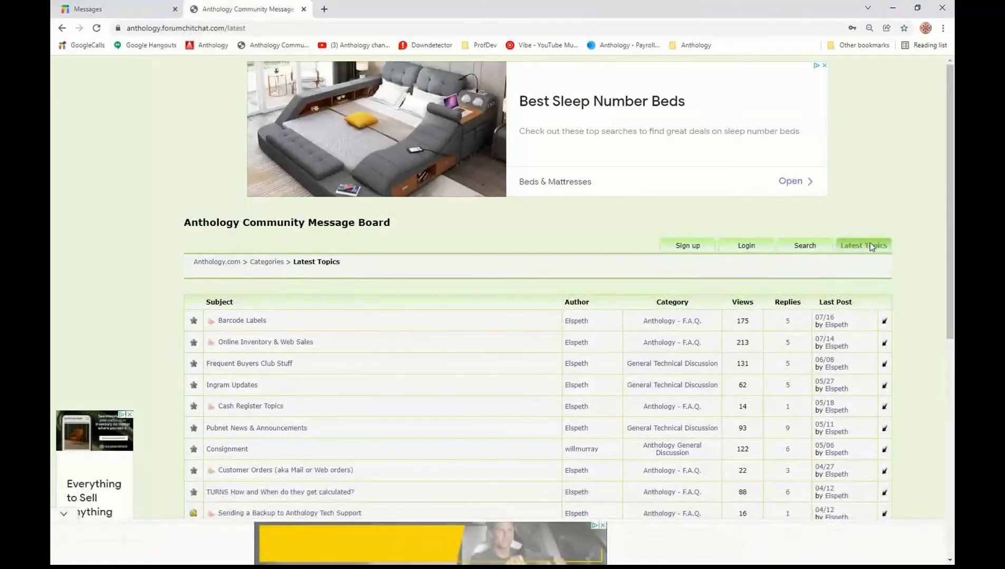
left_click(805, 249)
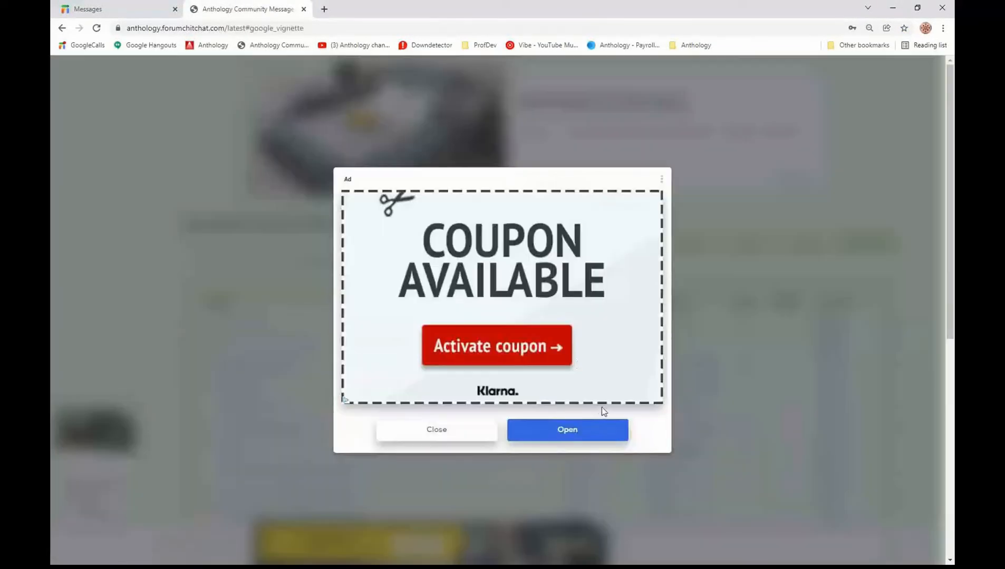
left_click(452, 430)
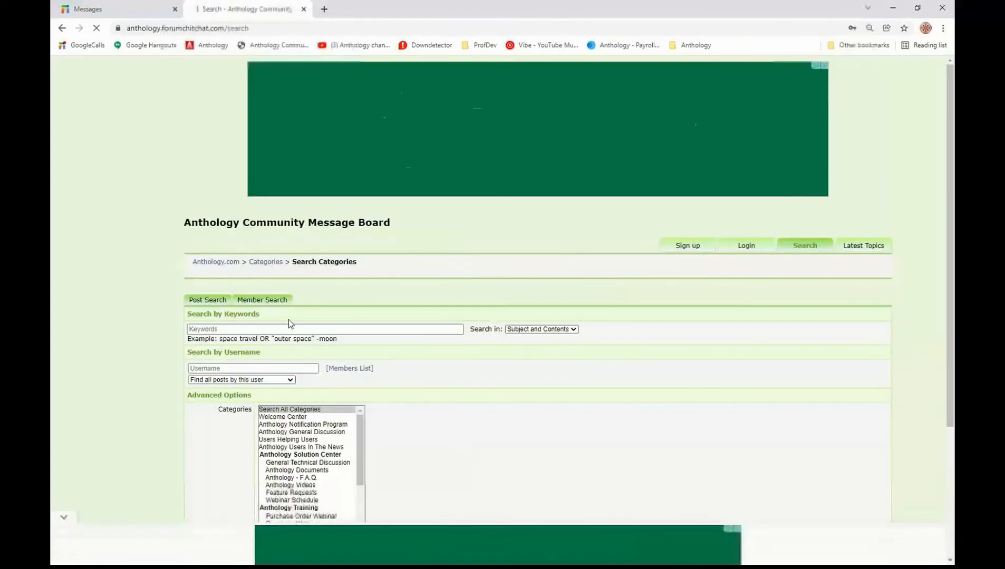
left_click(296, 330)
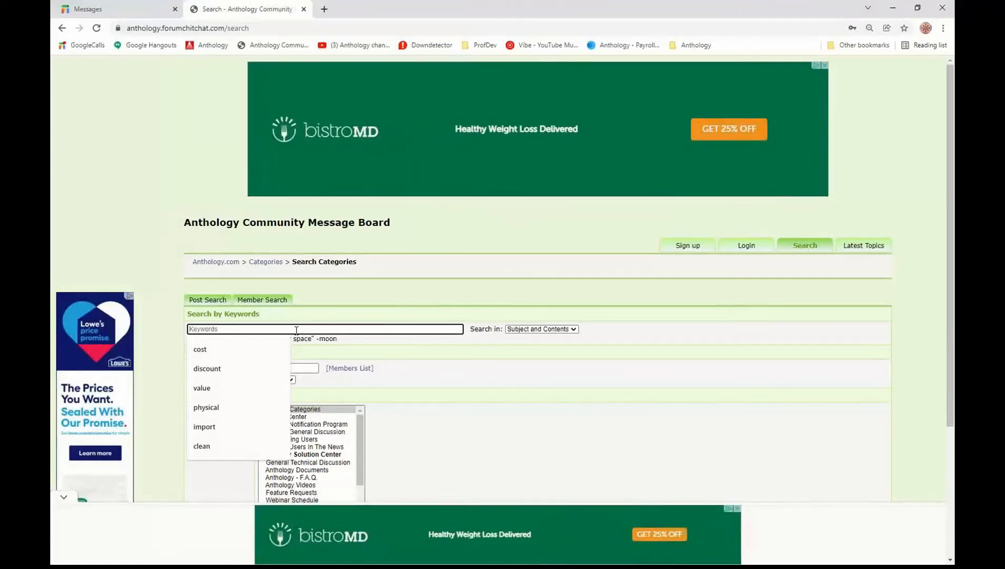
Search the forum for 'value' and open the post on inventory value for a previous date.
type("value")
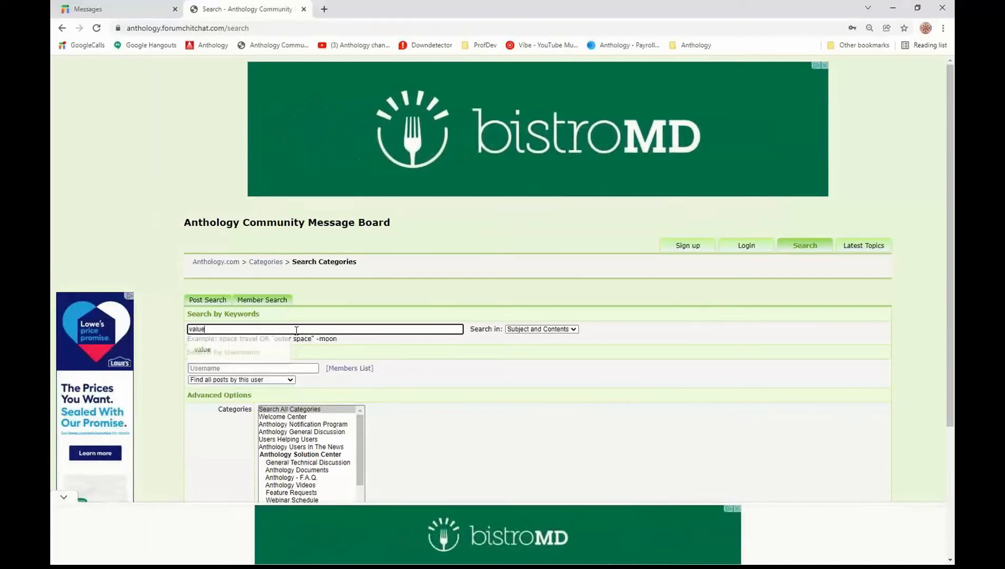
key("Return")
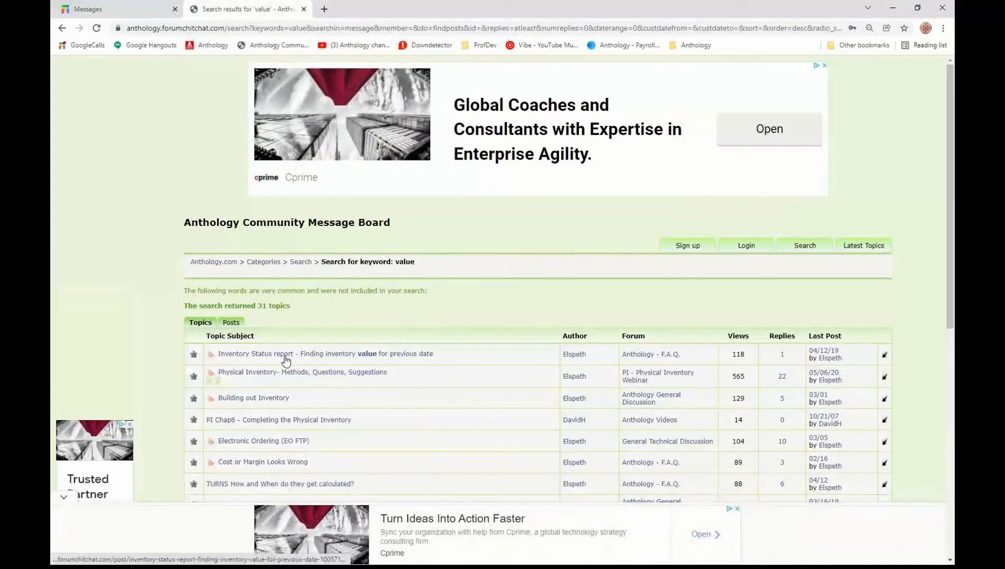
left_click(283, 359)
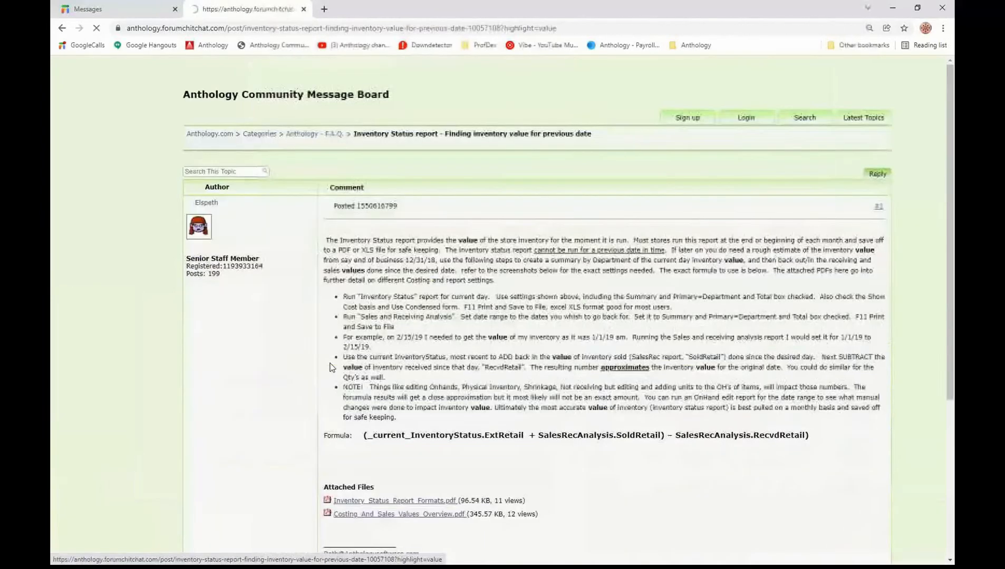
left_click(590, 25)
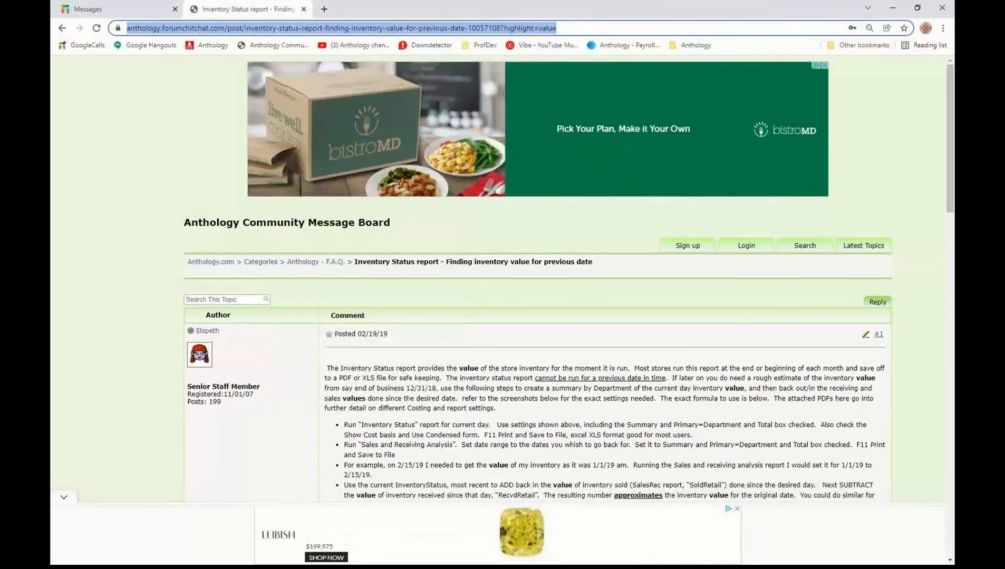
Scroll down the post and highlight its Formula line.
key("alt+Tab")
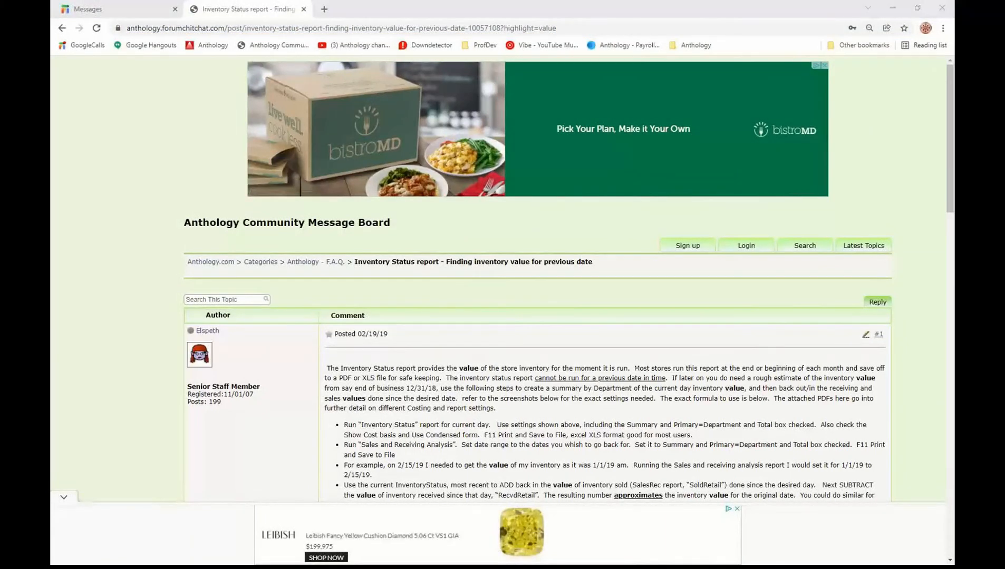
left_click(249, 452)
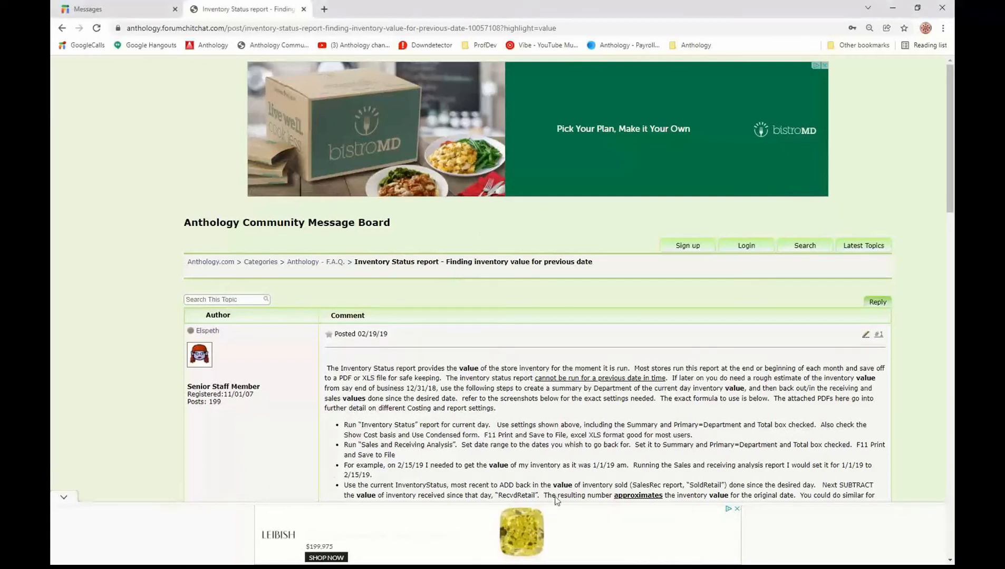
scroll(481, 313, "down", 3)
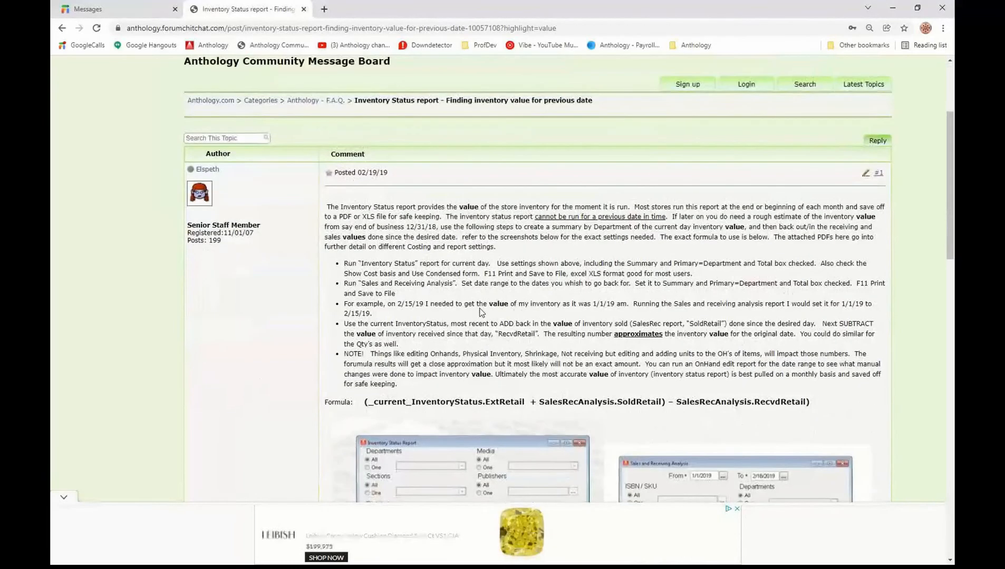
scroll(702, 263, "down", 3)
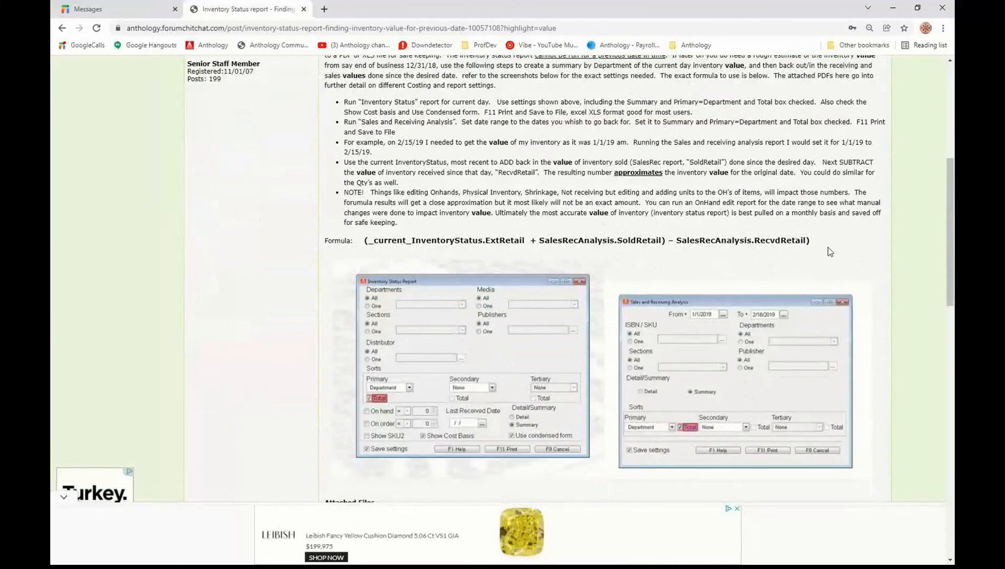
left_click_drag(827, 252, 323, 241)
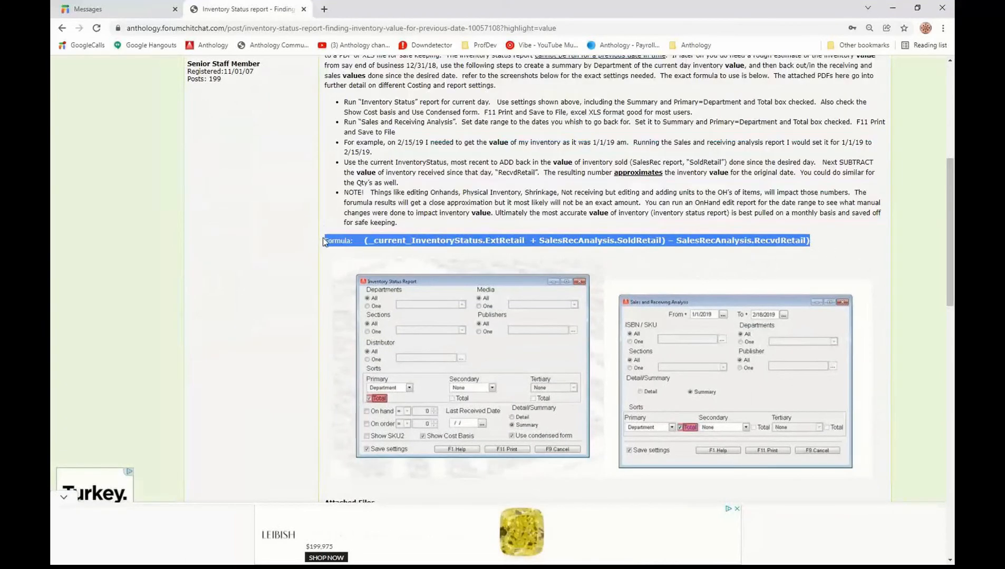
left_click(231, 242)
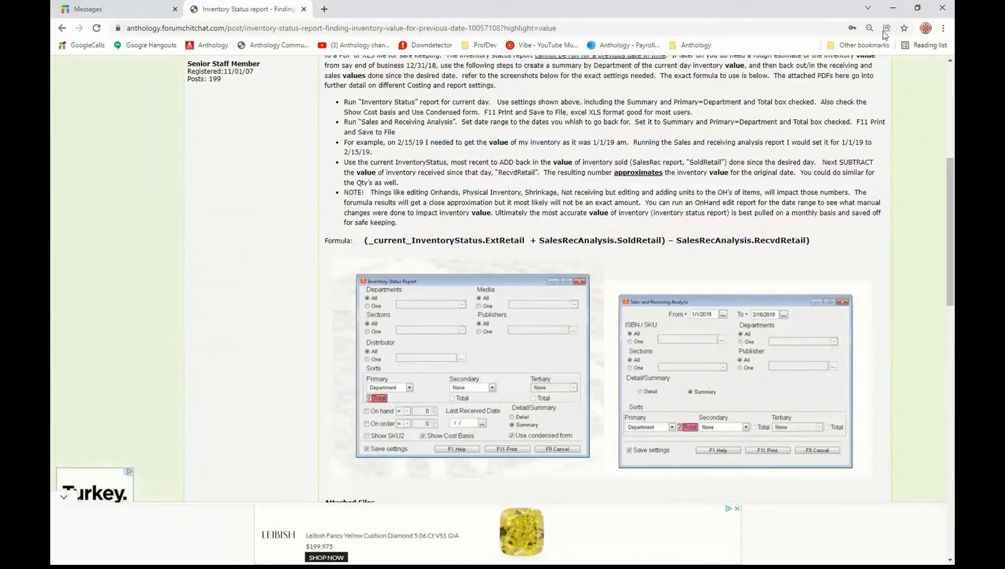
Minimize the browser, spreadsheet and file window, then close the Inventory Status Report settings.
left_click(891, 13)
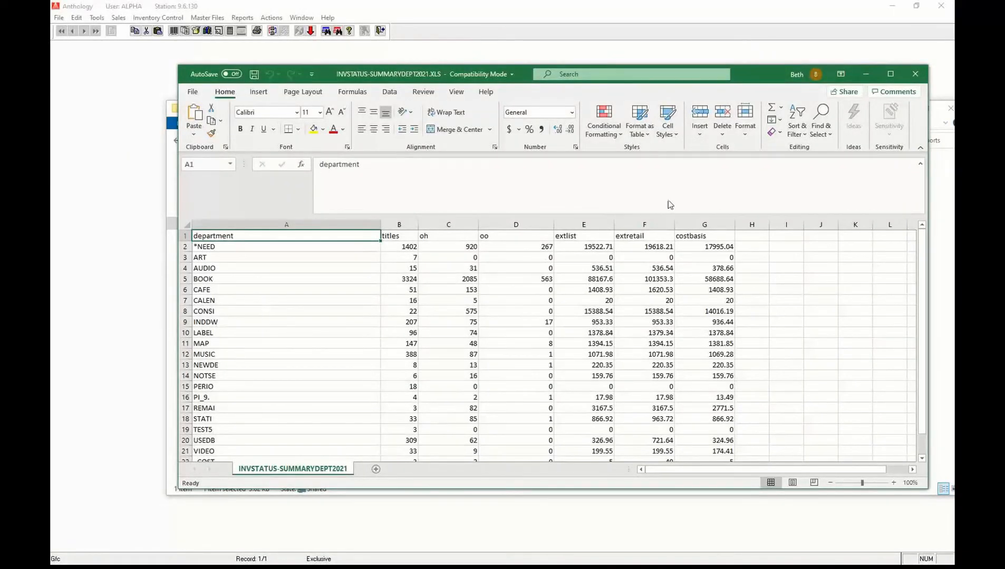
left_click(865, 76)
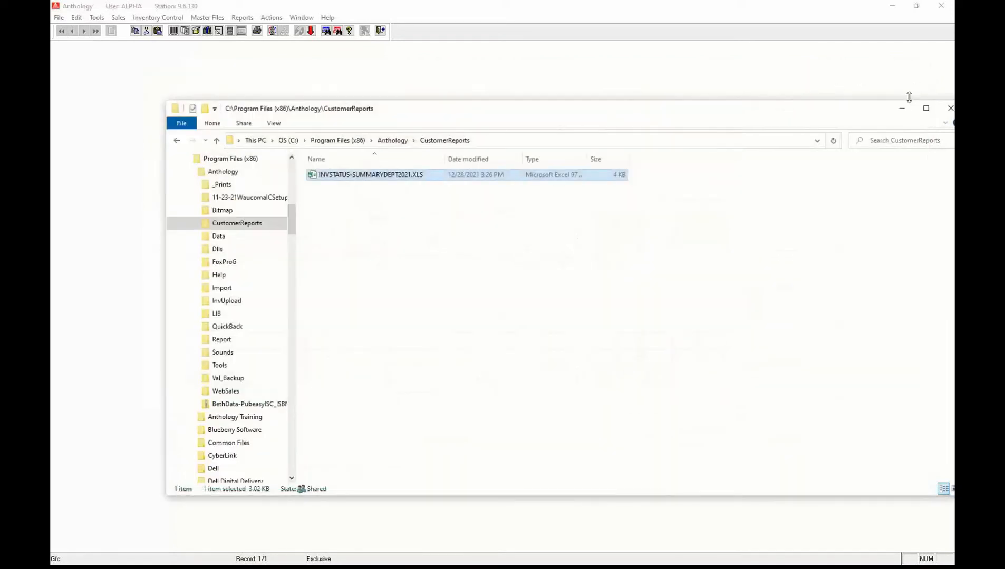
left_click(899, 111)
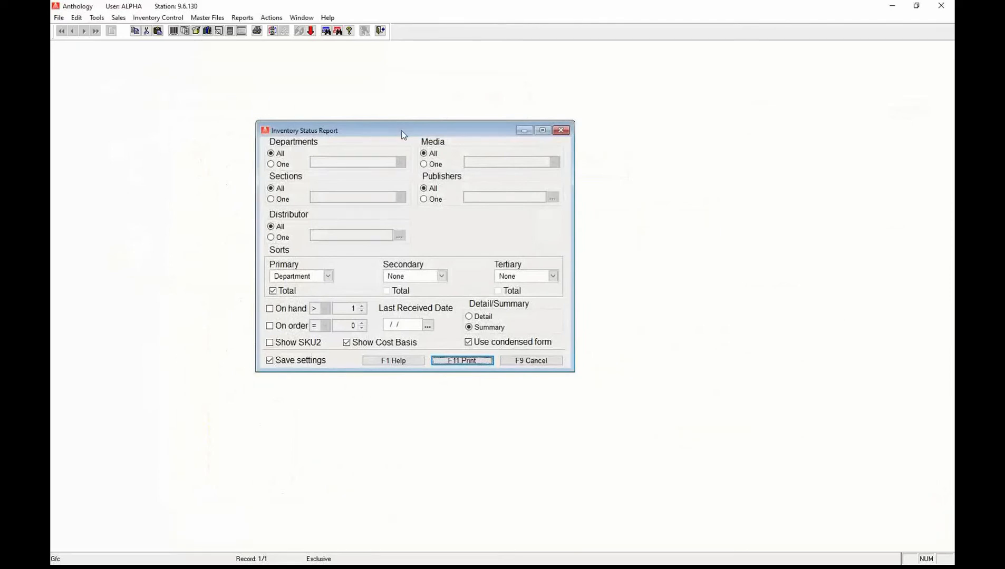
left_click_drag(401, 132, 482, 153)
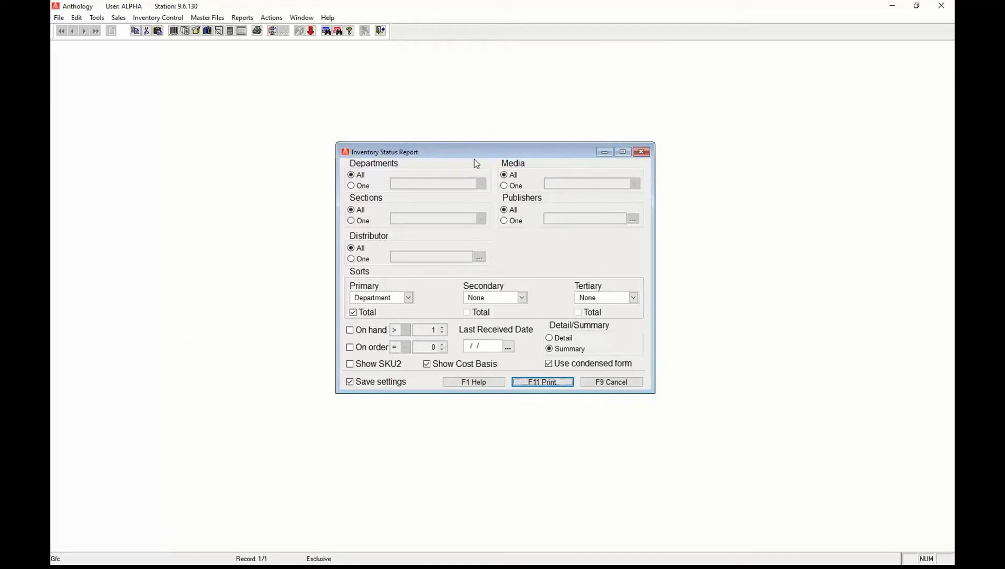
left_click(642, 152)
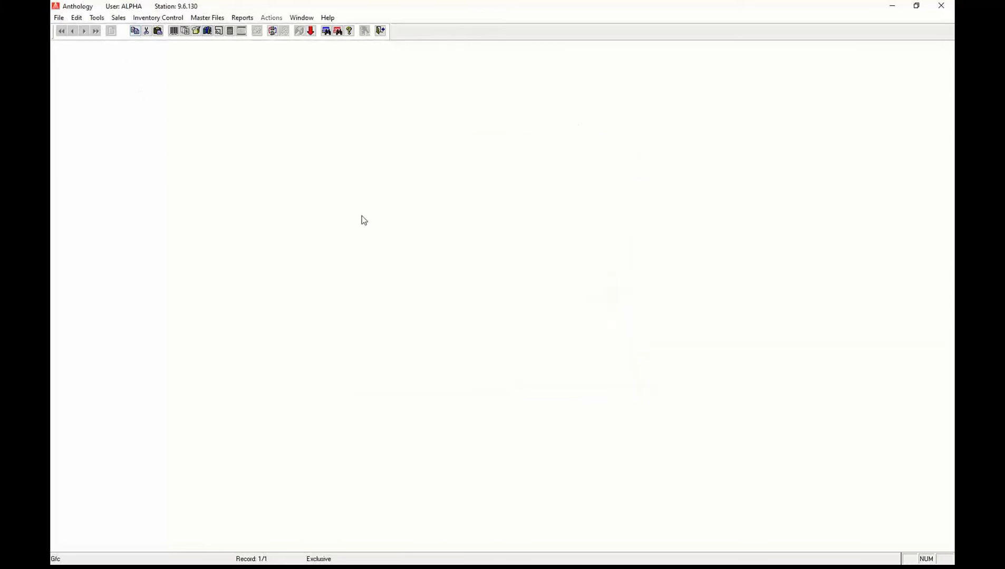
Open the Business Center from the Reports menu.
left_click(243, 18)
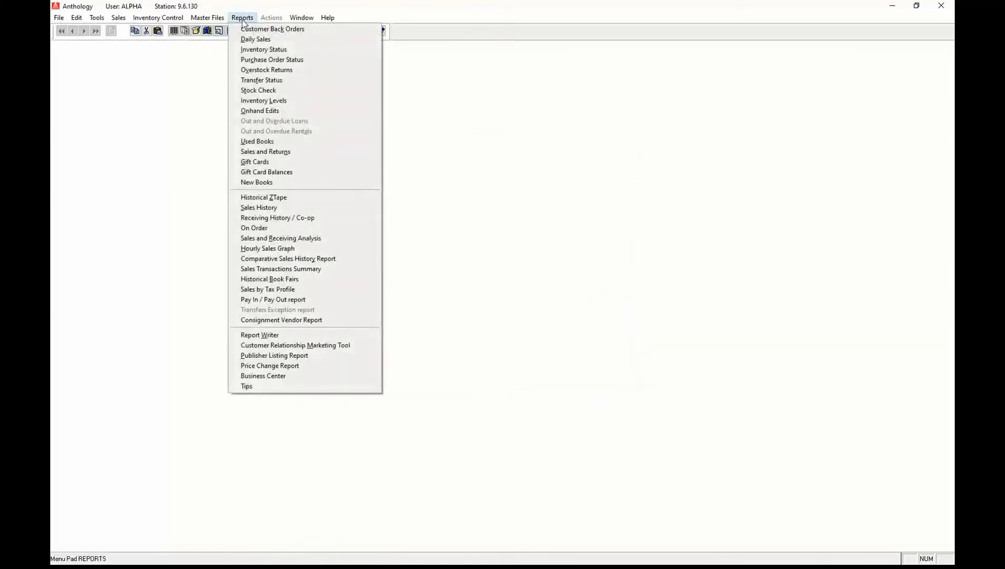
mouse_move(158, 18)
left_click(174, 40)
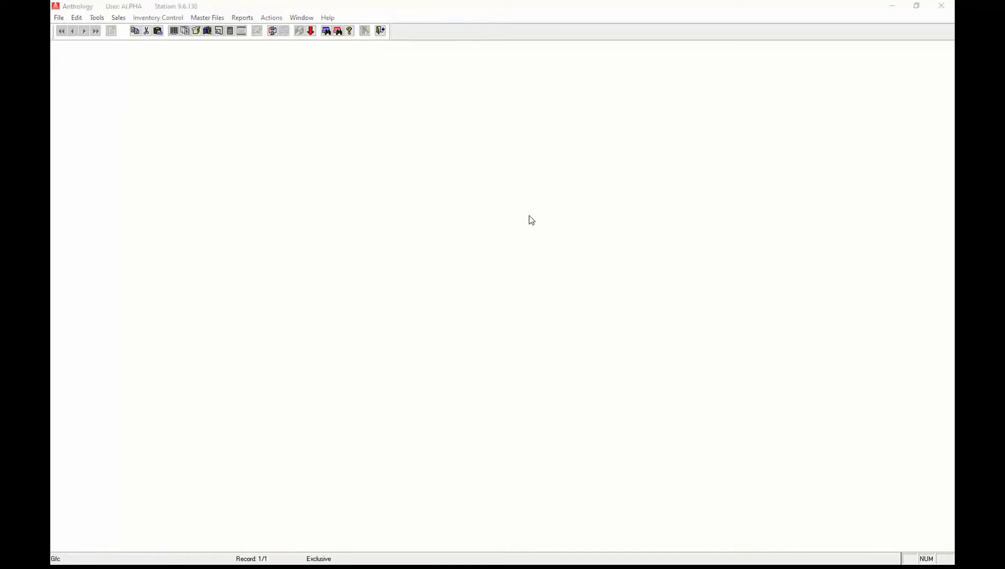
left_click(268, 21)
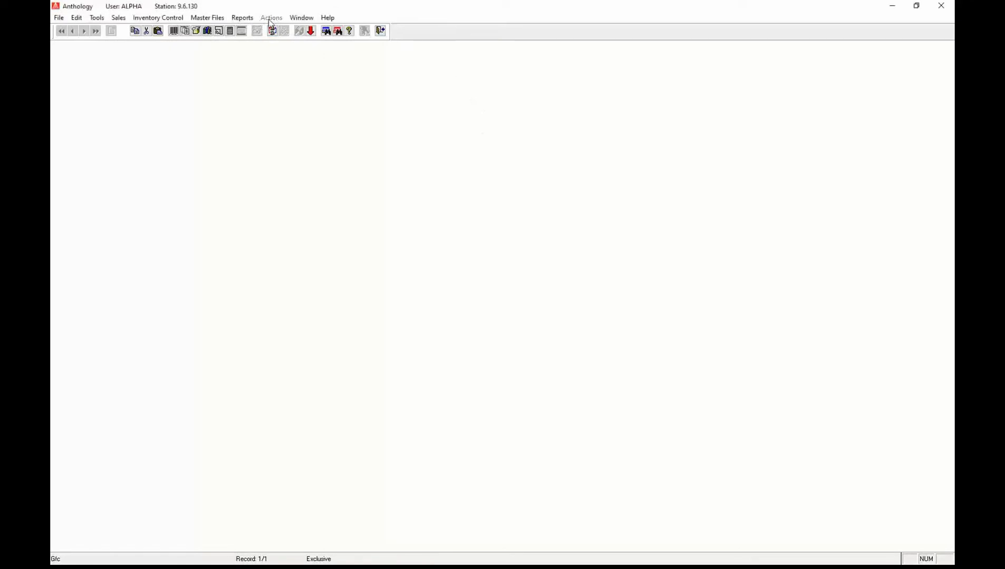
left_click(248, 19)
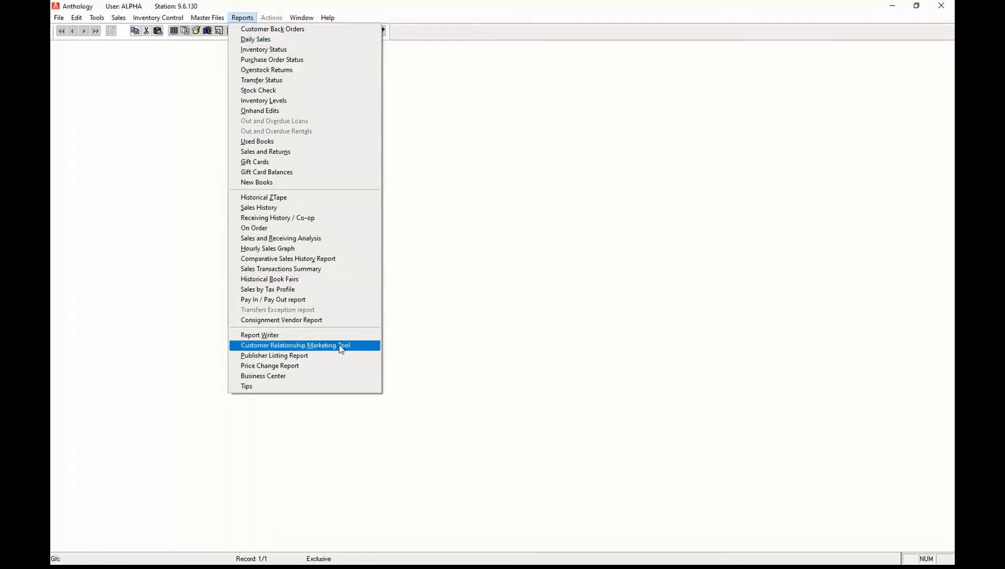
left_click(309, 379)
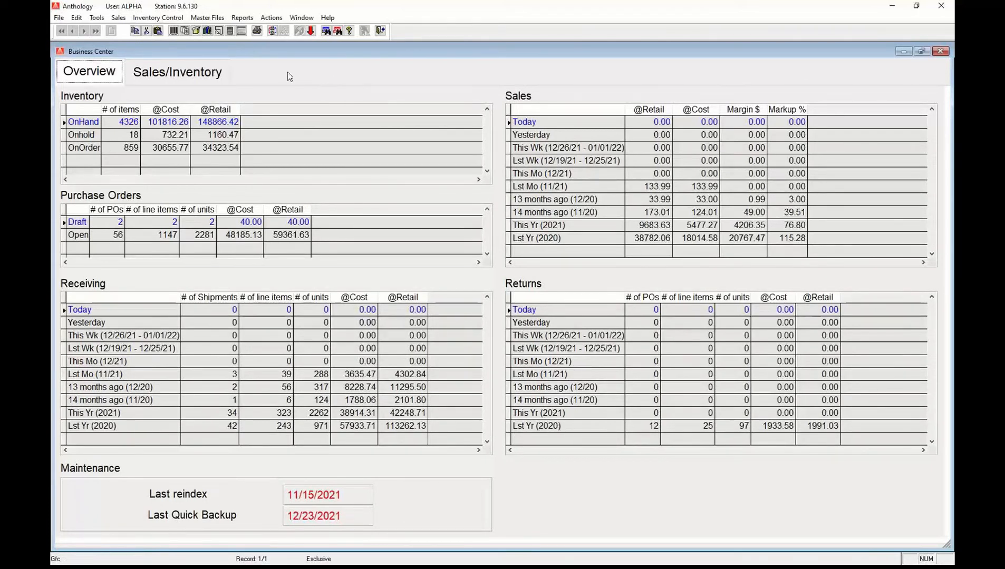
Switch the Business Center to its Sales/Inventory tab.
left_click(243, 18)
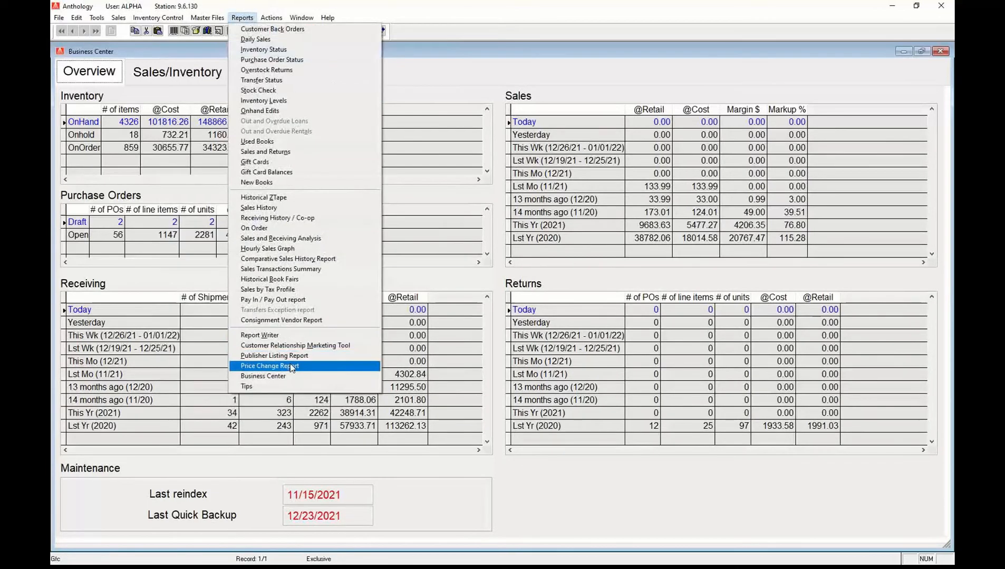
left_click(531, 79)
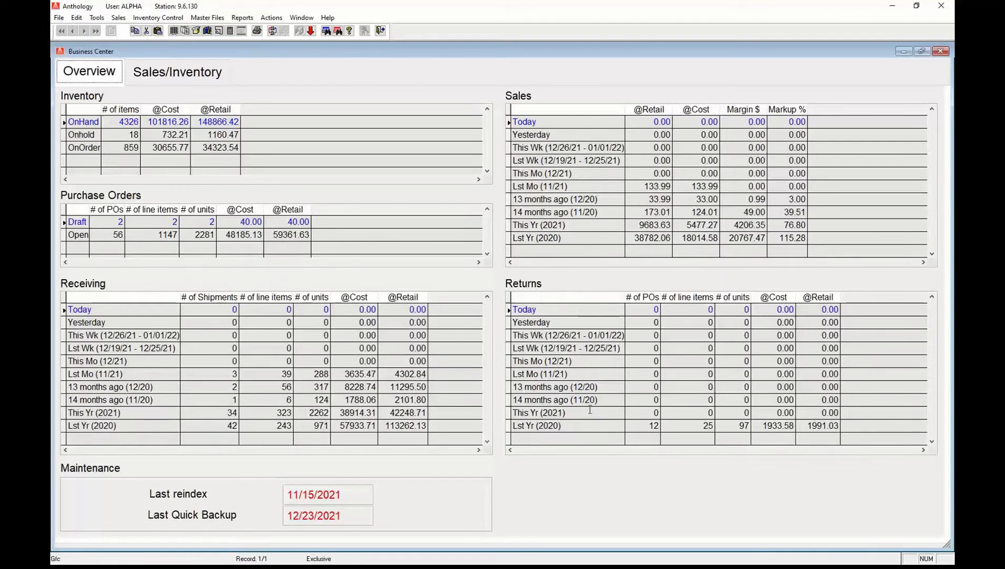
left_click(161, 76)
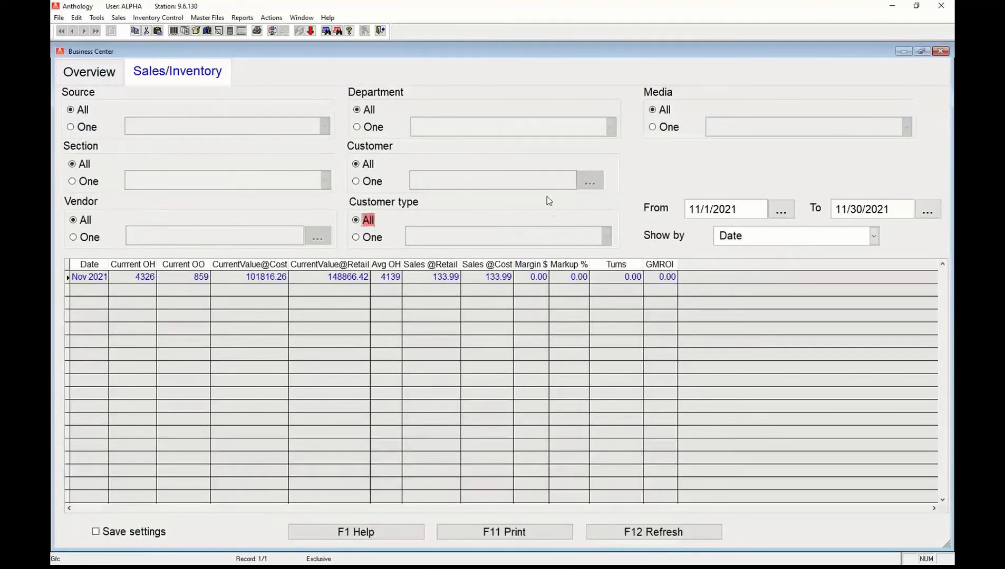
Group the Sales/Inventory figures by Vendor and set the start date to 1/1/2021.
left_click(875, 236)
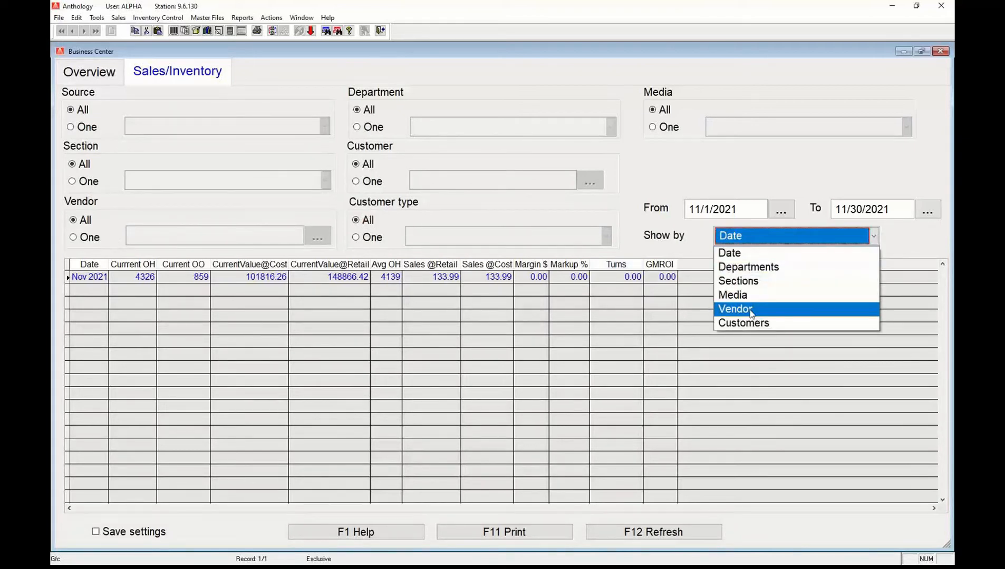
left_click(755, 315)
left_click(785, 209)
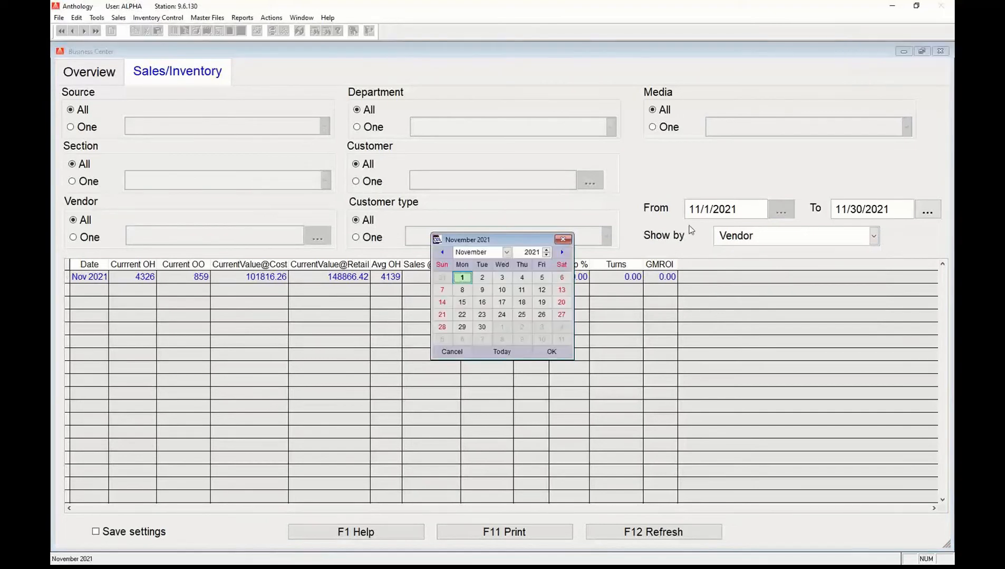
left_click(444, 252)
left_click(444, 251)
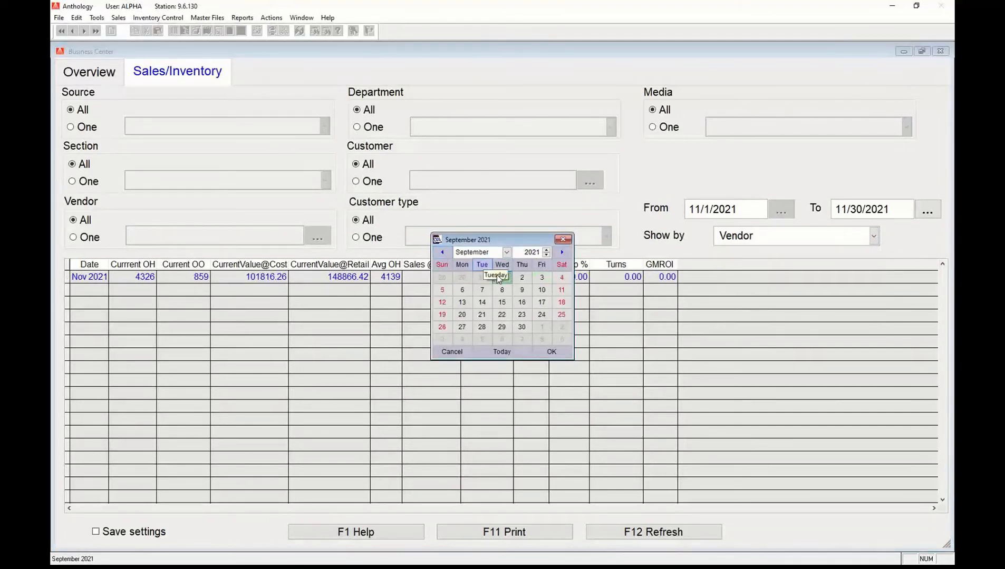
left_click(441, 253)
left_click(441, 253)
left_click(441, 253)
left_click(441, 254)
left_click(442, 254)
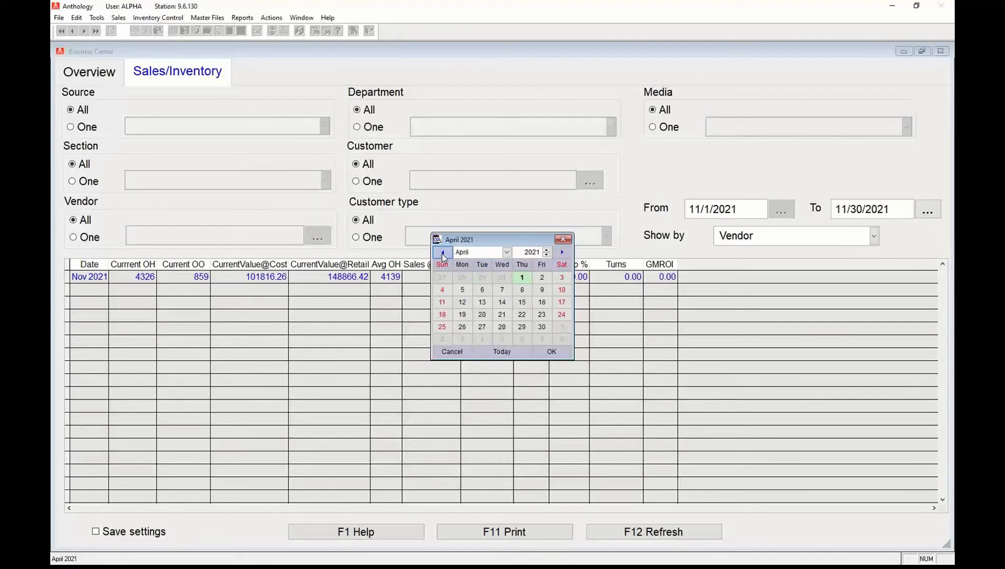
left_click(442, 254)
left_click(442, 254)
left_click(442, 254)
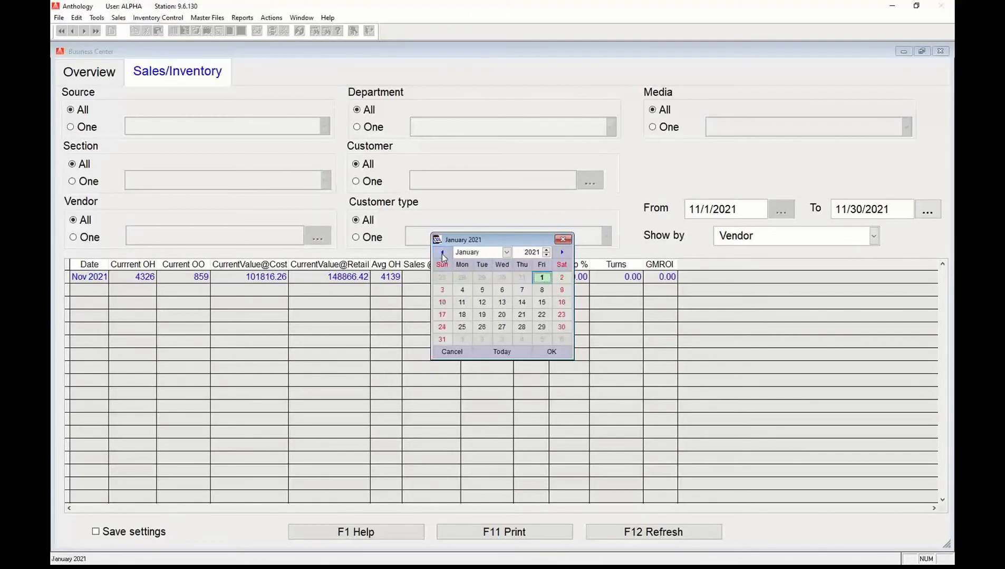
left_click(542, 278)
left_click(552, 352)
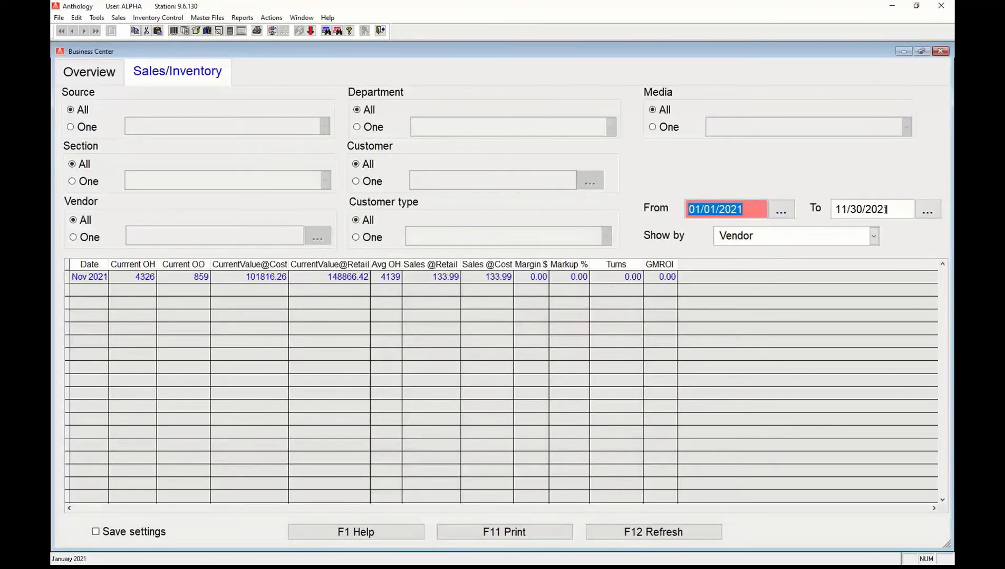
Set the end date to 12/31/2021.
left_click(928, 211)
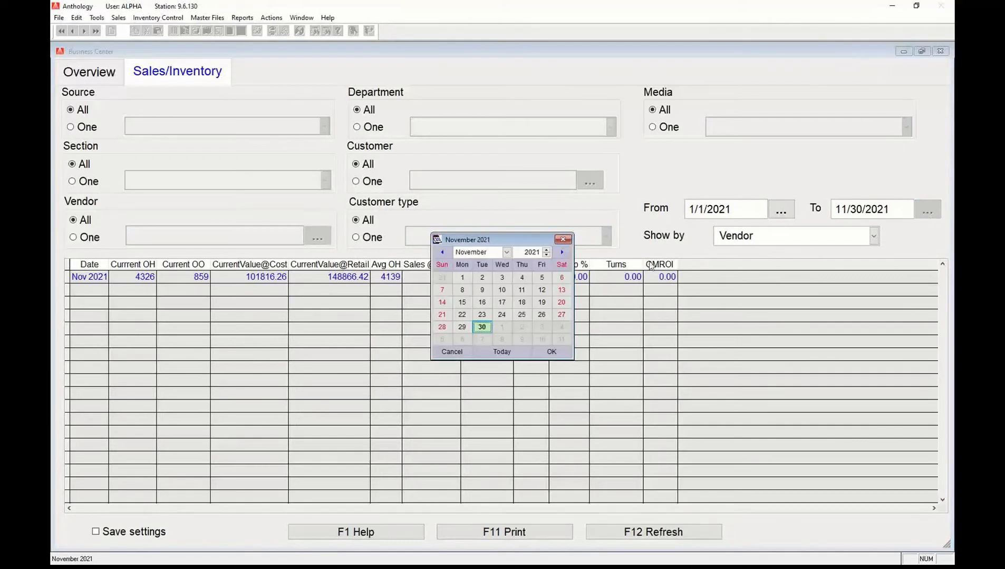
left_click(508, 352)
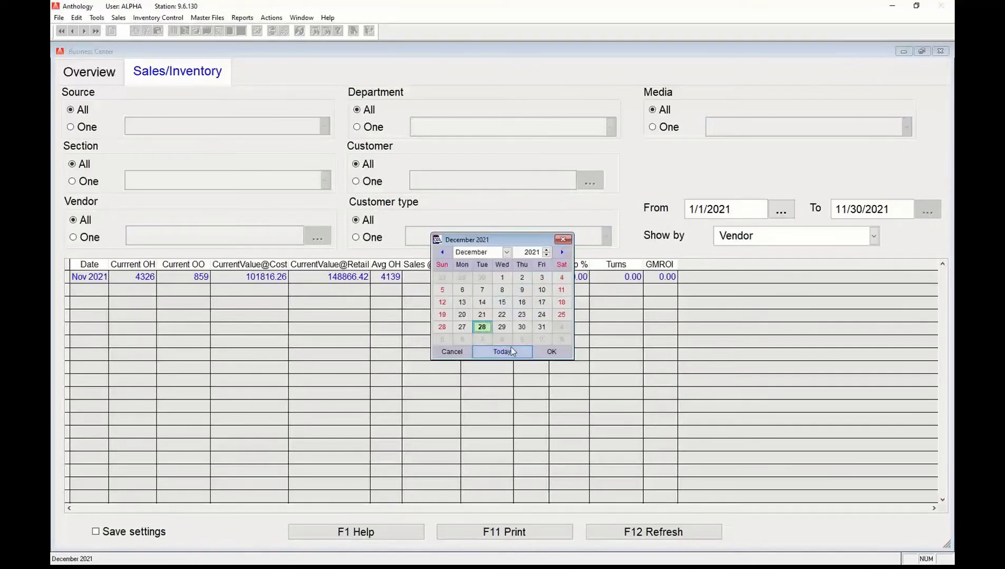
left_click(542, 327)
left_click(551, 351)
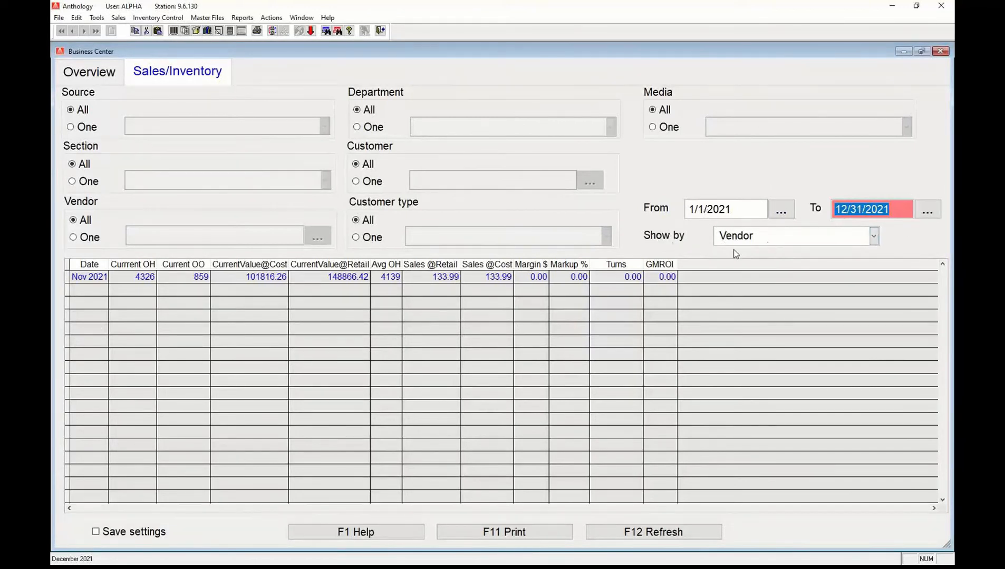
Refresh the Sales/Inventory grid to load the 307 vendor rows for 2021, then browse them.
left_click(629, 534)
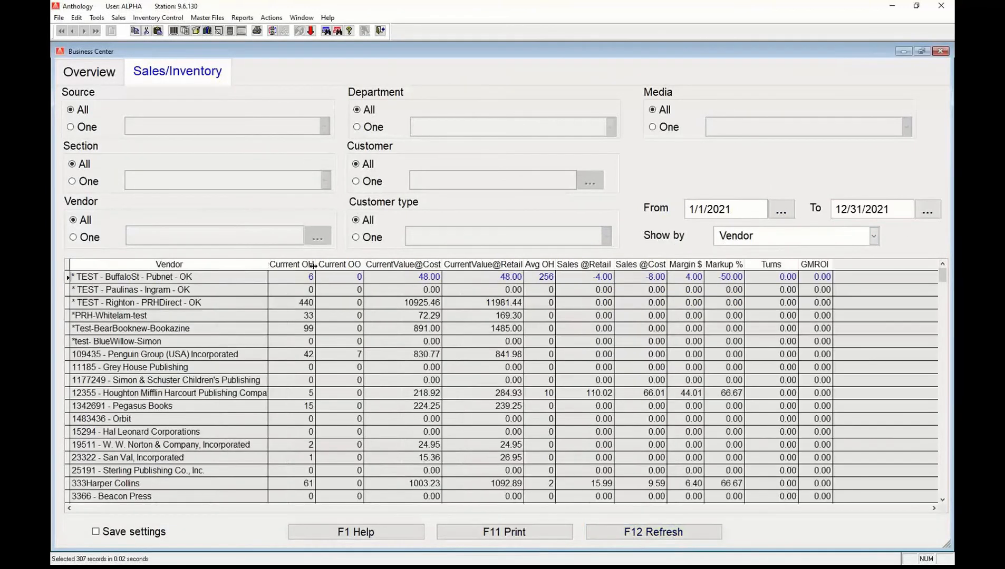
left_click(146, 341)
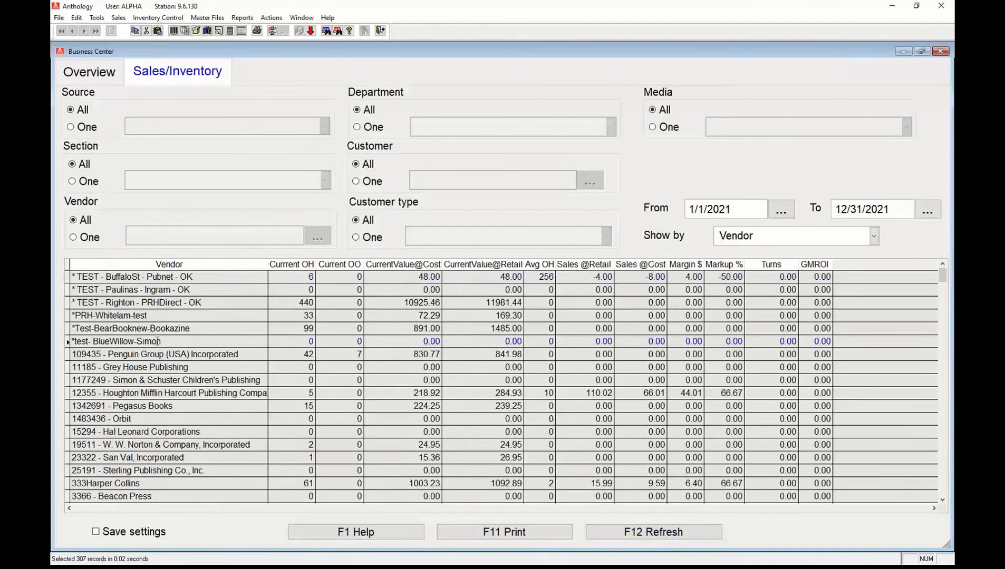
scroll(226, 413, "down", 13)
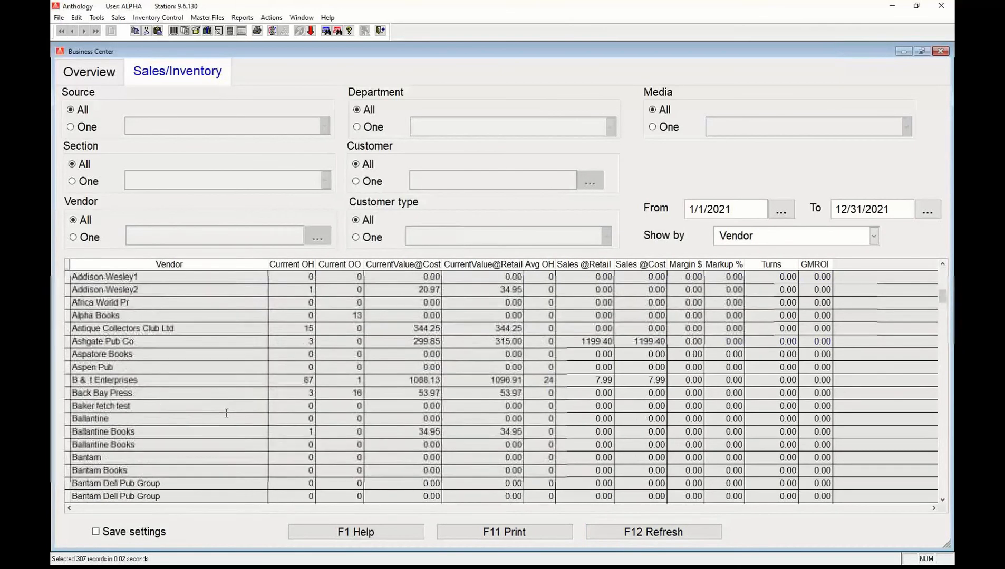
scroll(226, 413, "up", 13)
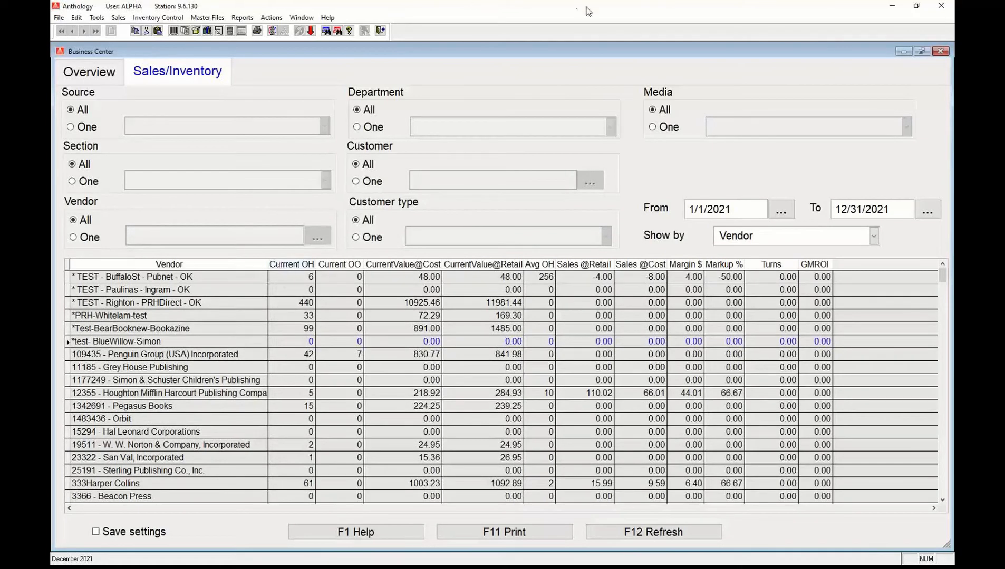
left_click(630, 9)
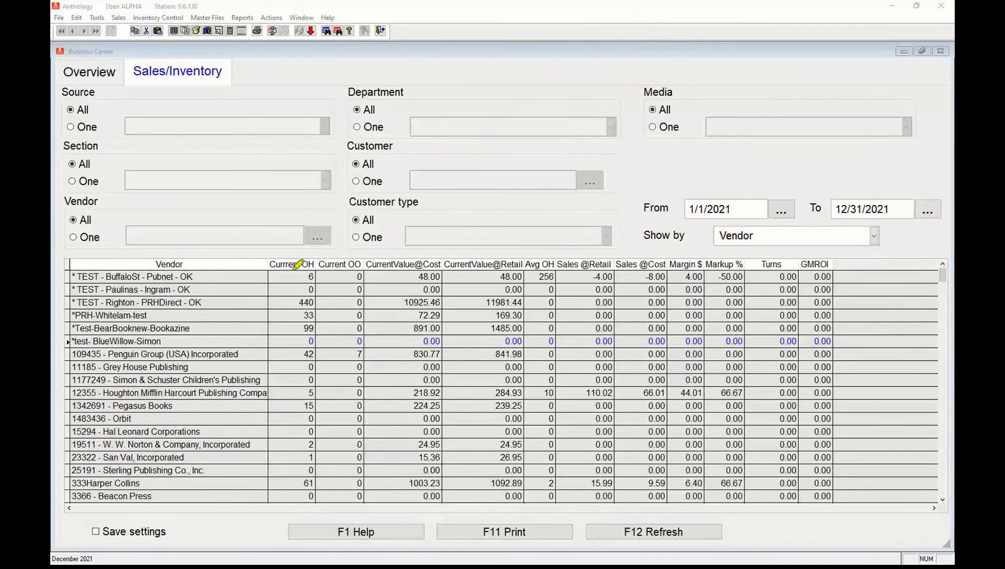
left_click_drag(272, 264, 528, 262)
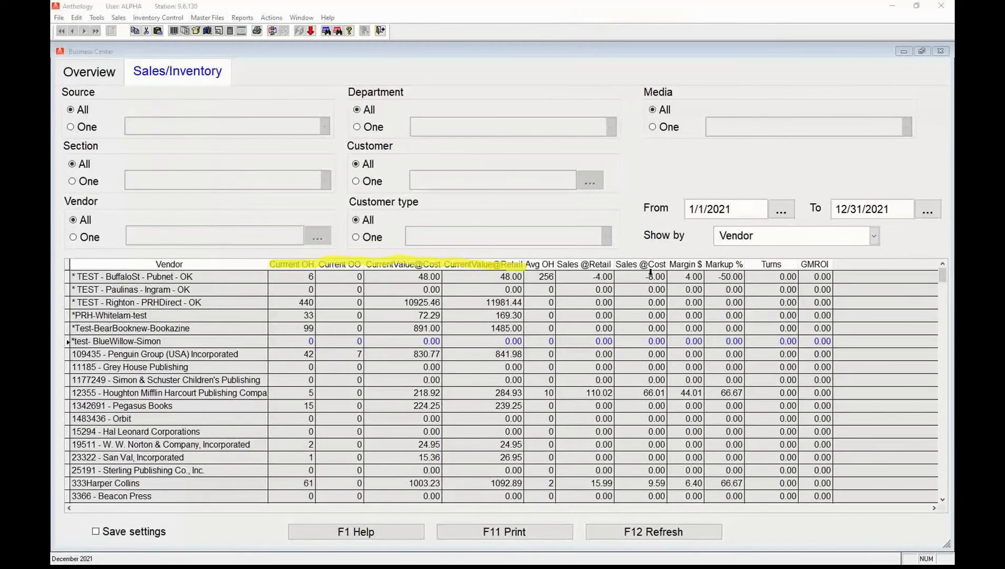
Sort the vendor figures by Current OH, largest first, and inspect vendor rows such as Howard Univ Pr.
left_click(773, 265)
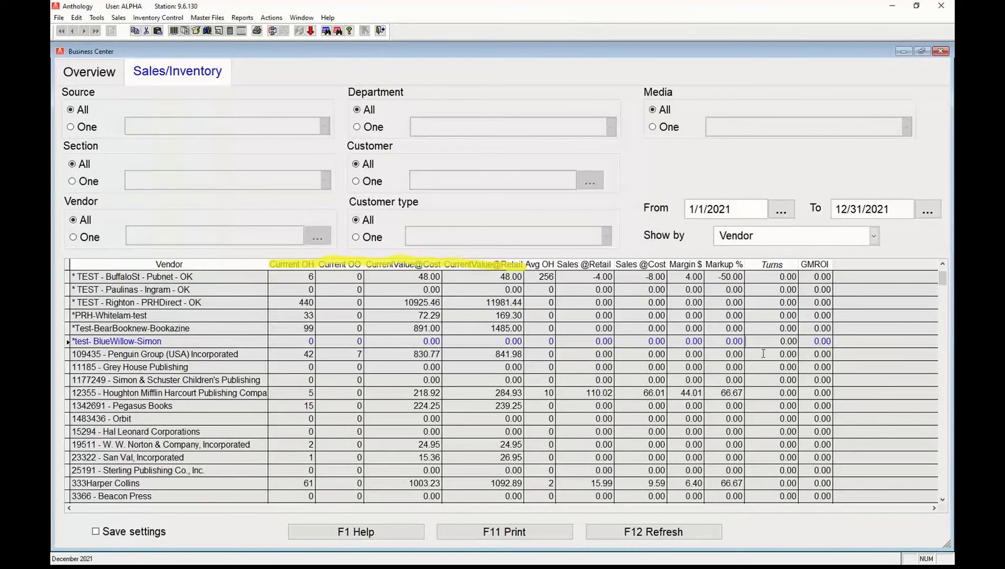
left_click_drag(943, 280, 949, 509)
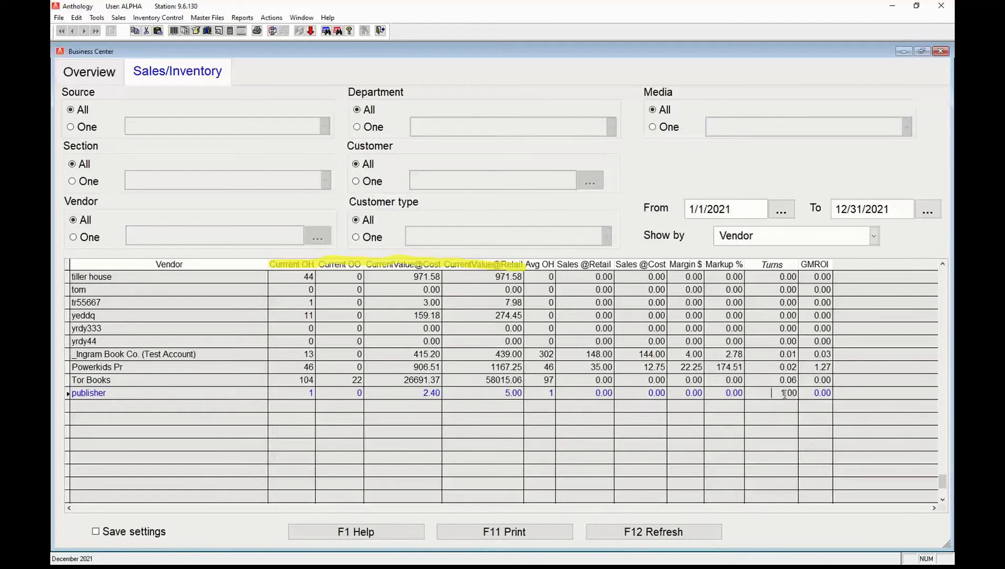
left_click(811, 397)
left_click(297, 264)
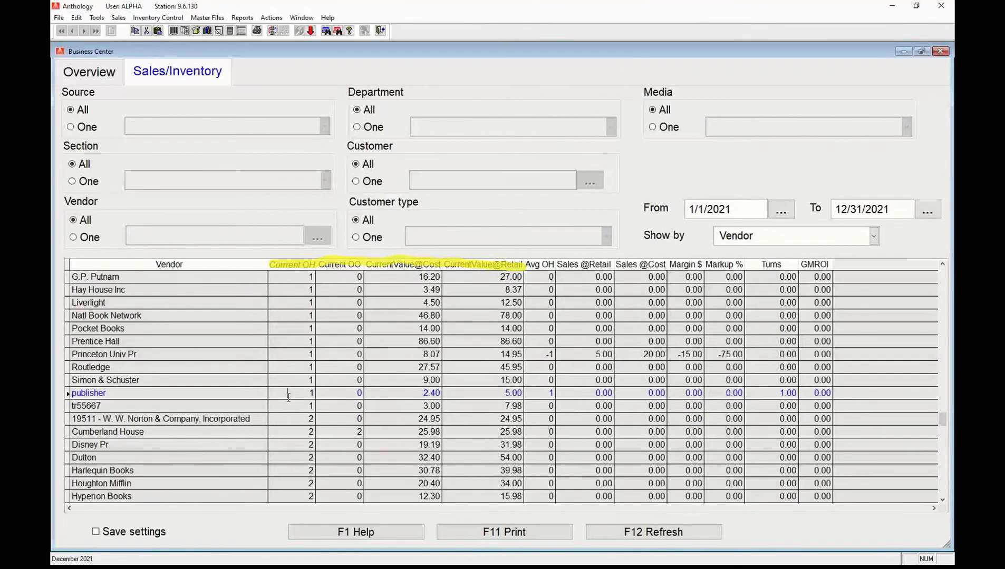
left_click(297, 264)
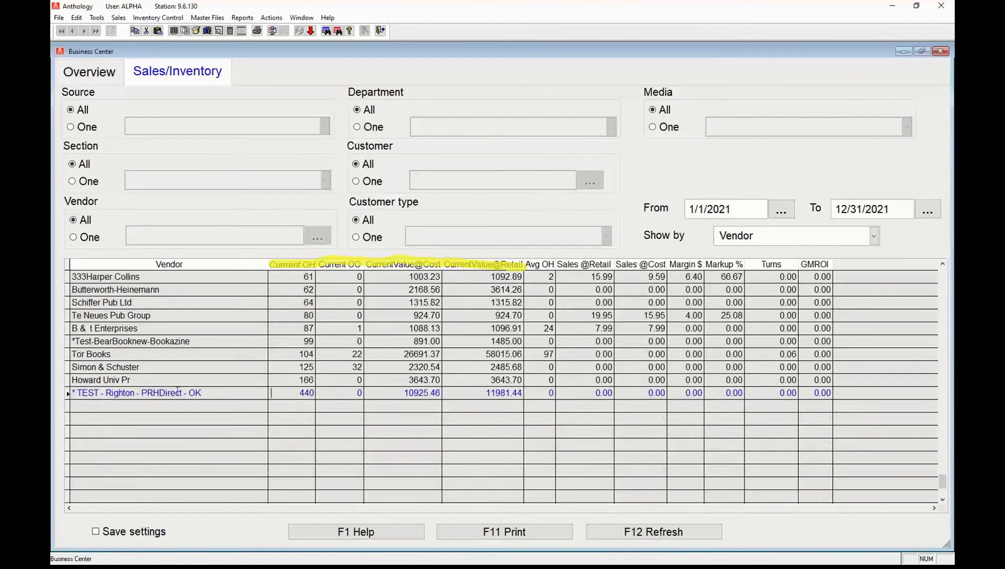
left_click(207, 381)
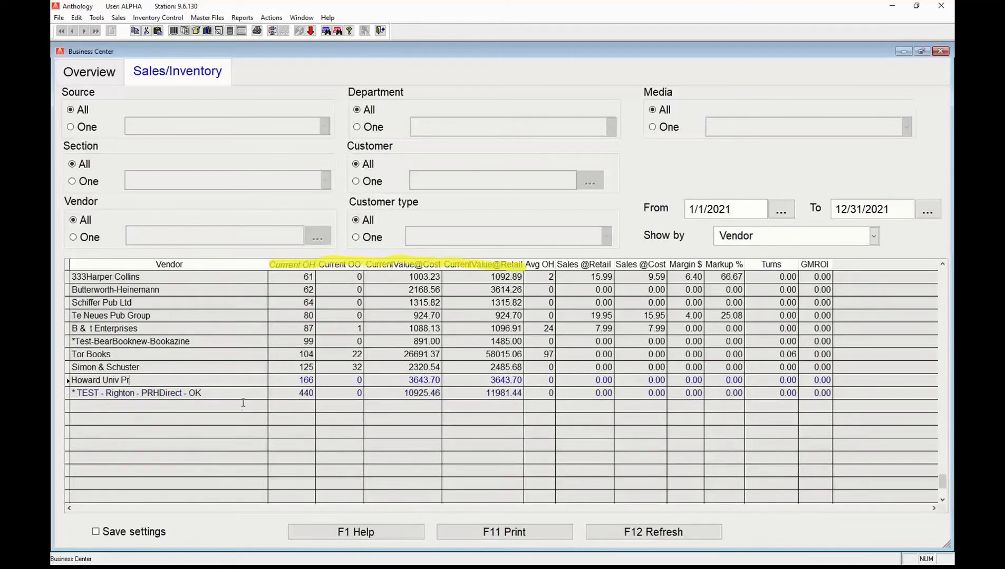
left_click(406, 393)
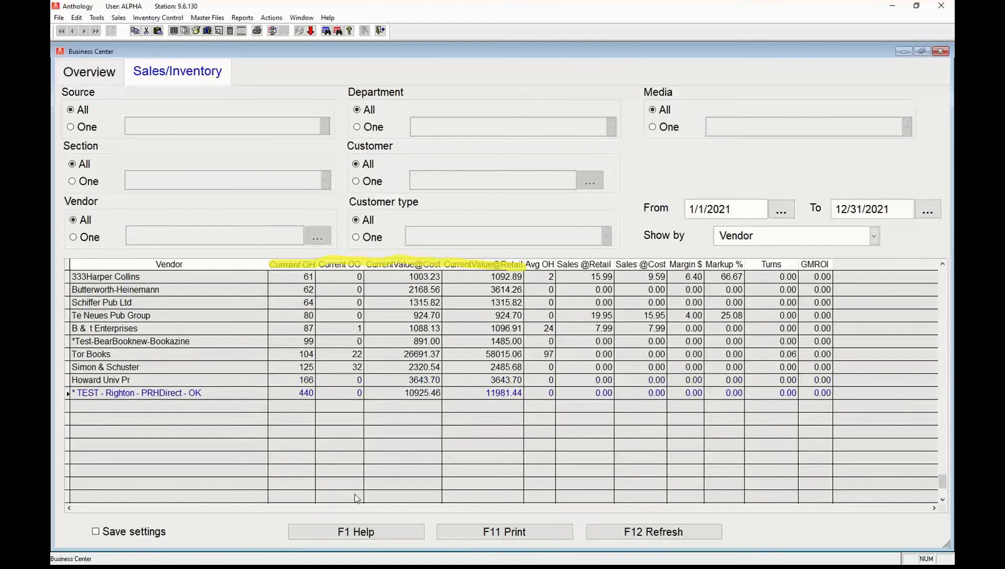
Dismiss the print options without printing and change Show by to Customers.
left_click(537, 535)
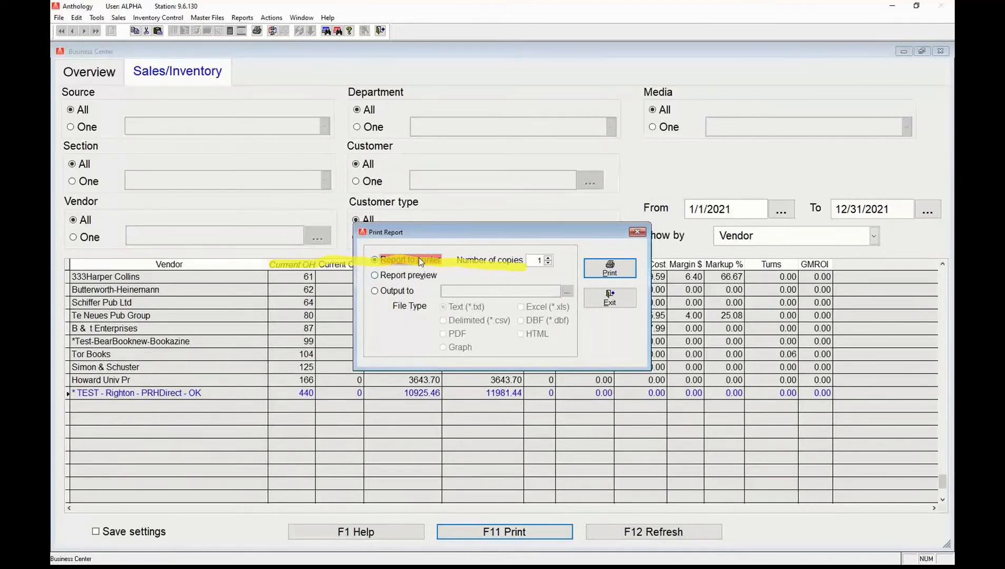
left_click(376, 294)
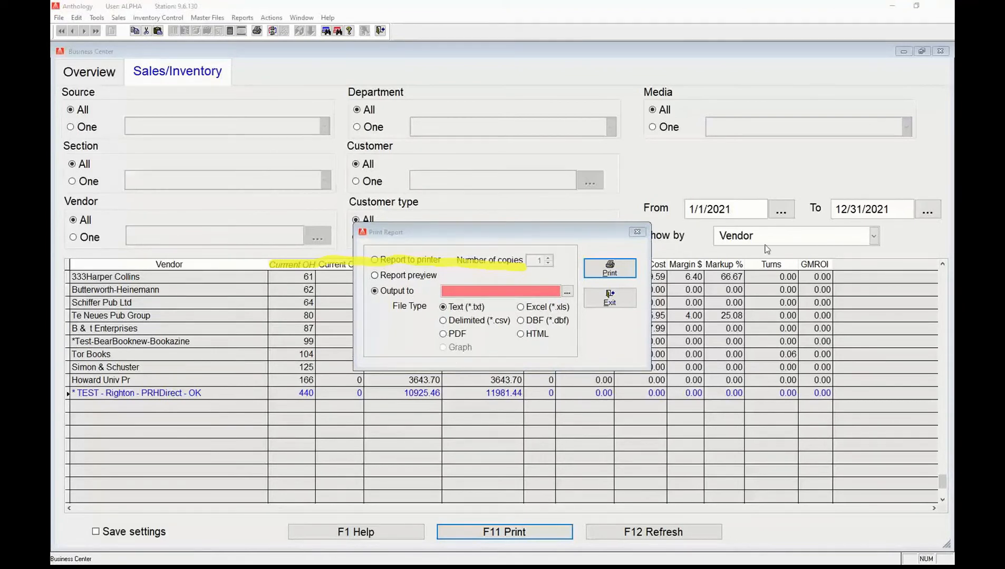
left_click(610, 298)
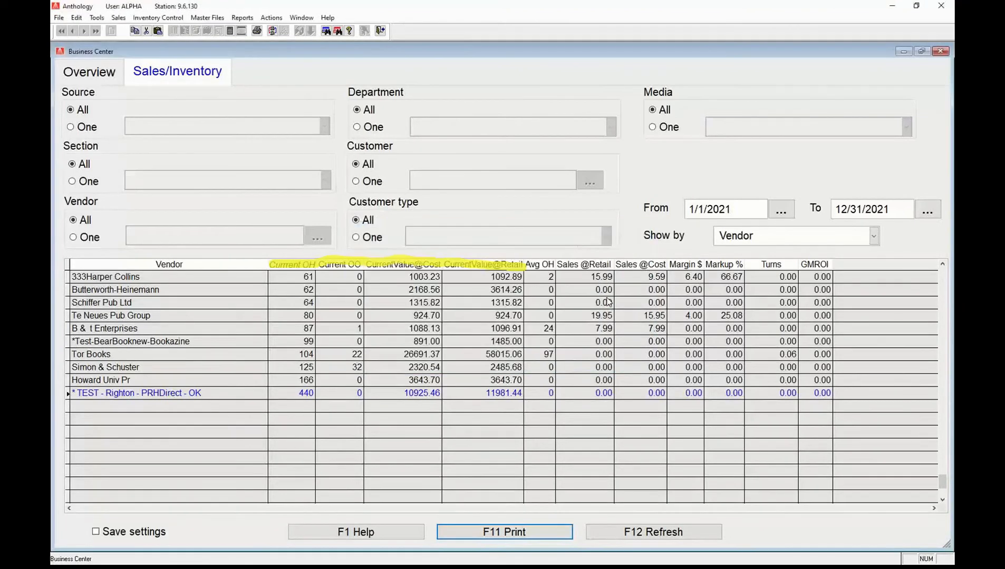
left_click(873, 237)
left_click(733, 324)
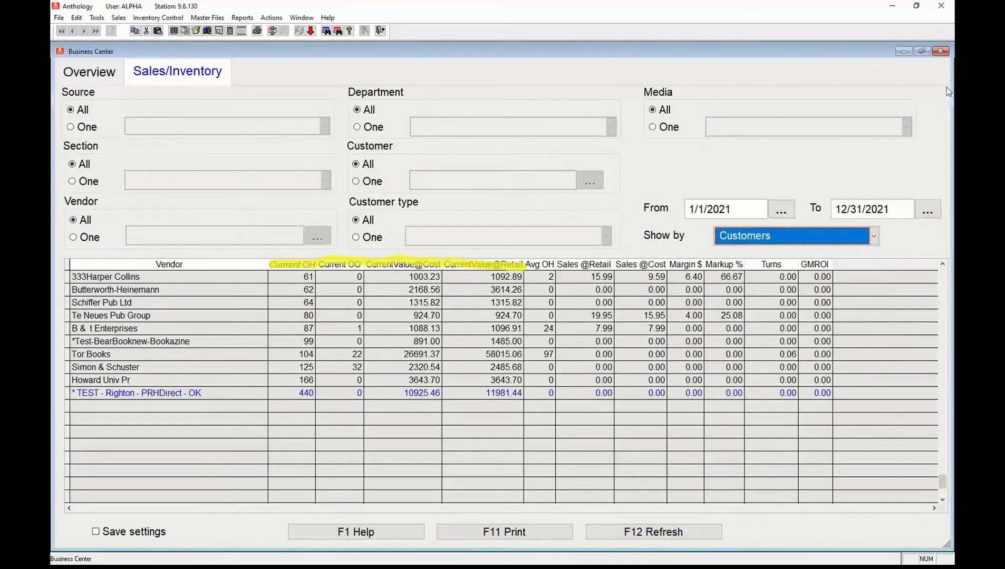
left_click(638, 537)
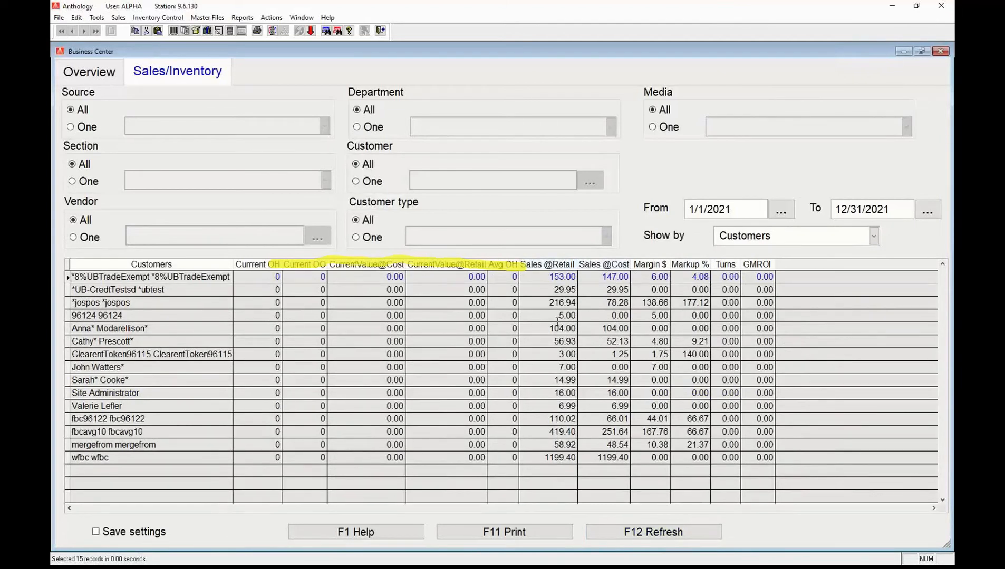
left_click(559, 264)
left_click(527, 457)
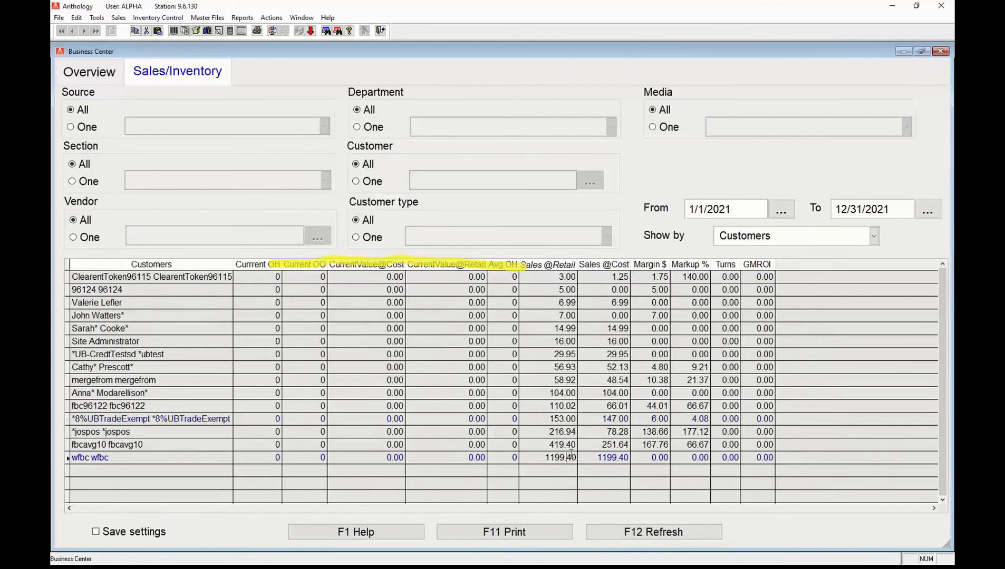
left_click(599, 457)
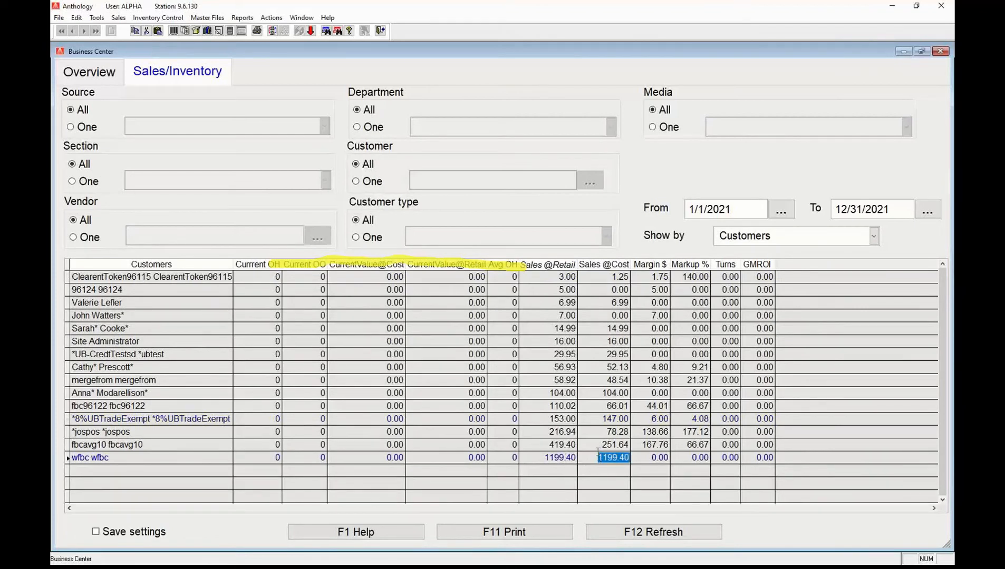
left_click(601, 446)
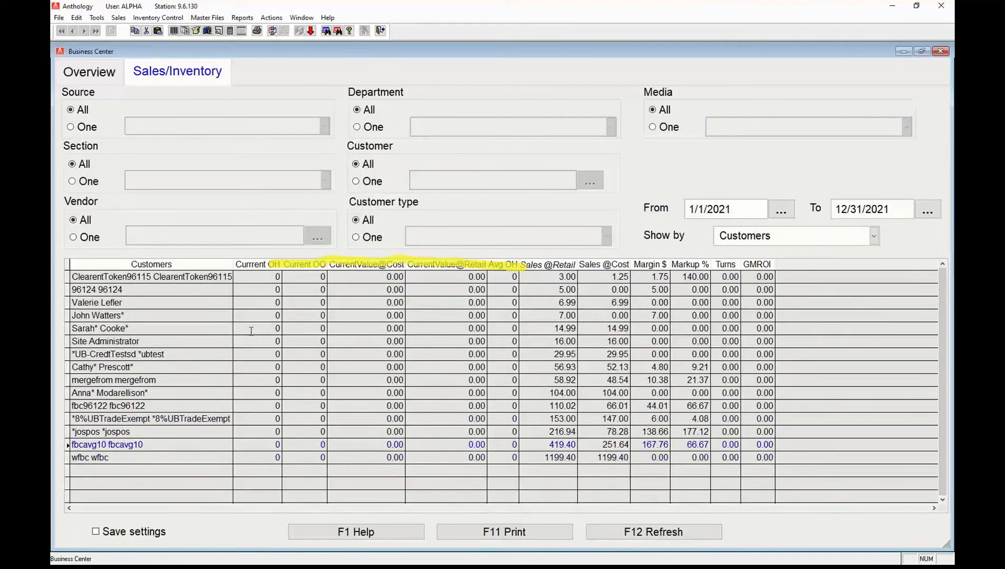
left_click(493, 535)
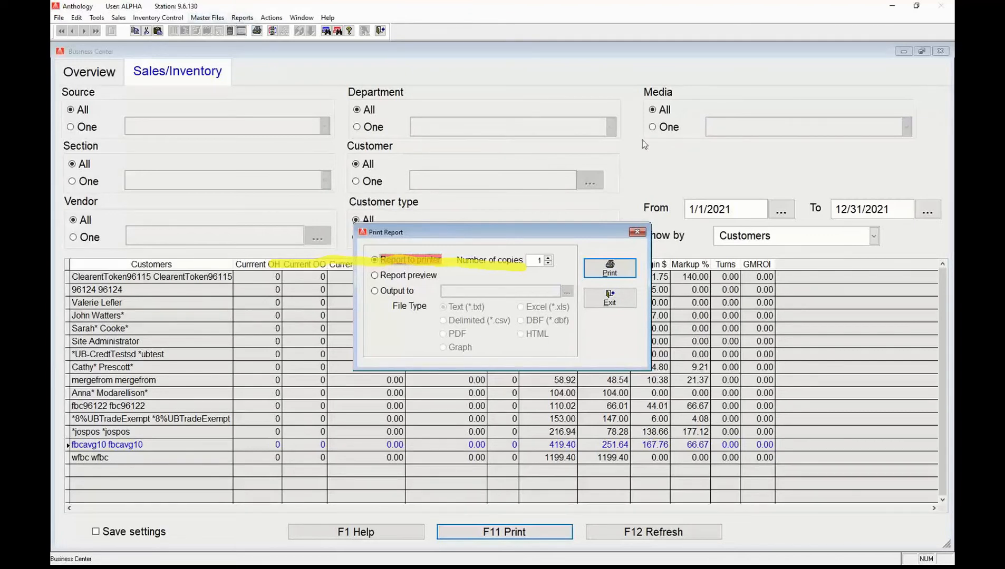
left_click(636, 233)
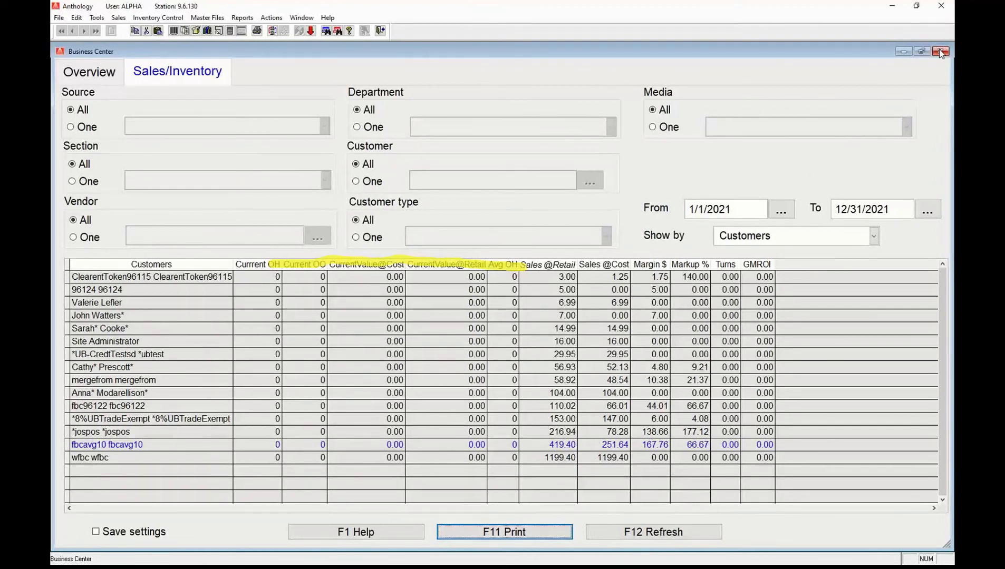
Close the Business Center from its Overview tab and bring up the Reports menu.
left_click(75, 73)
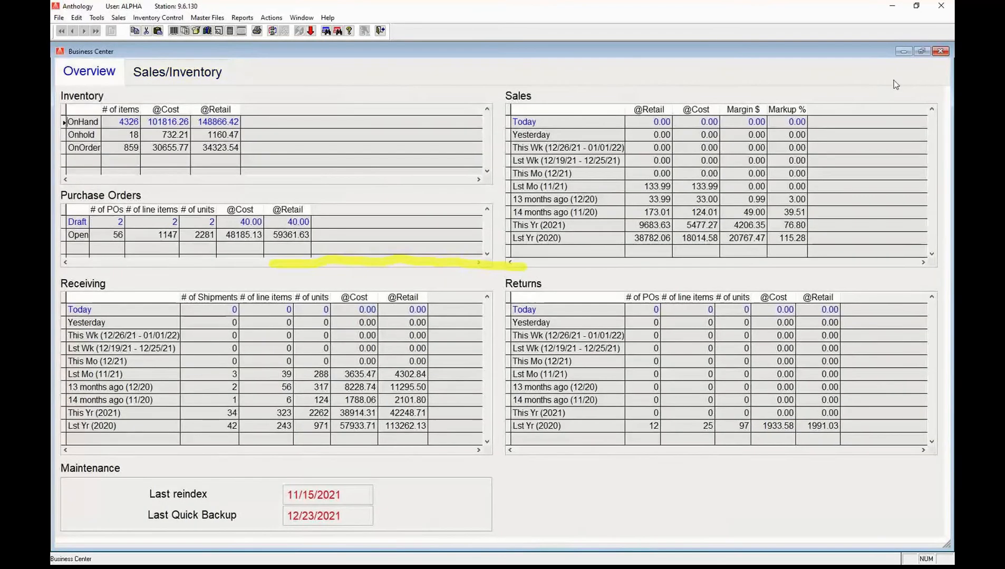
left_click(940, 51)
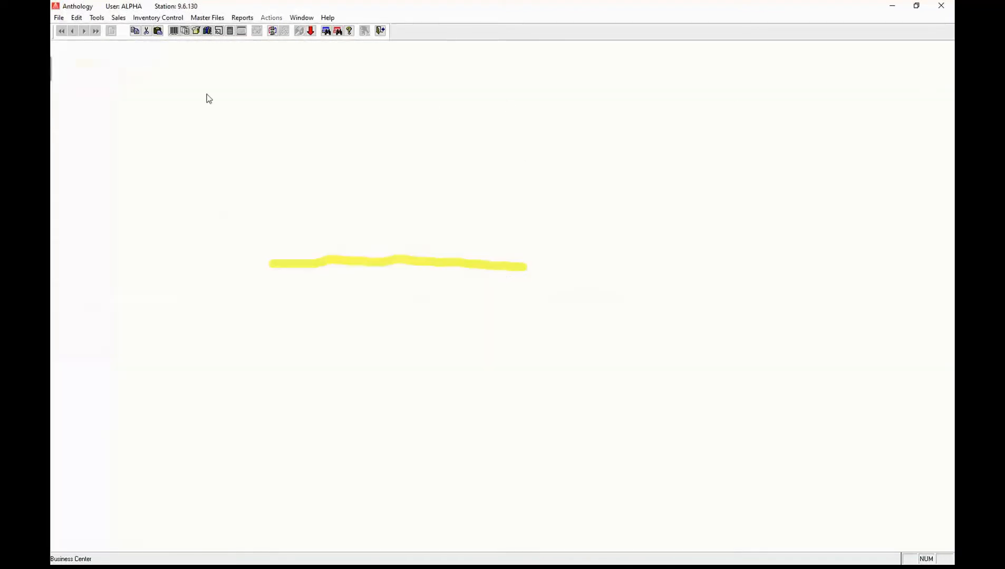
left_click(244, 19)
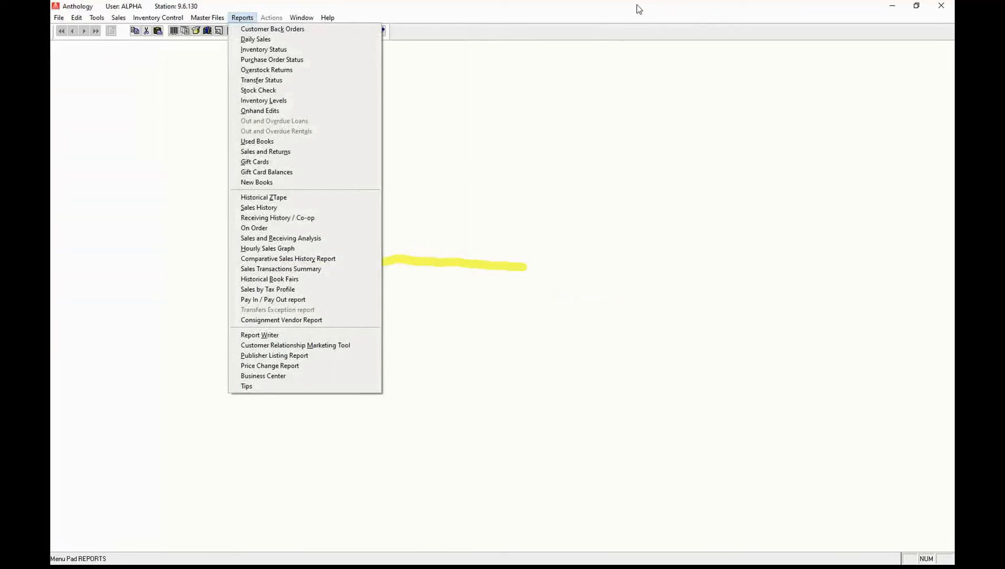
left_click(639, 9)
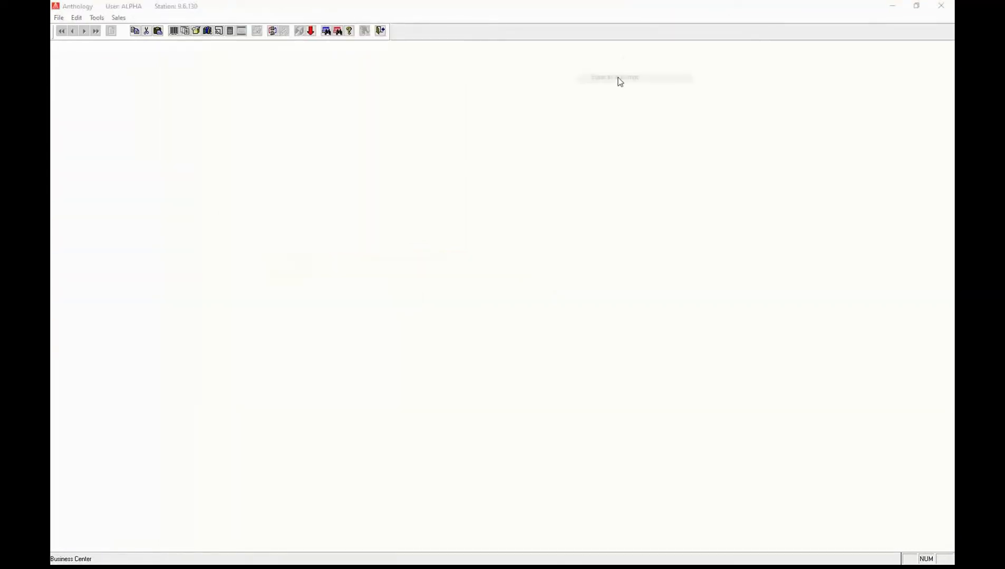
left_click(244, 19)
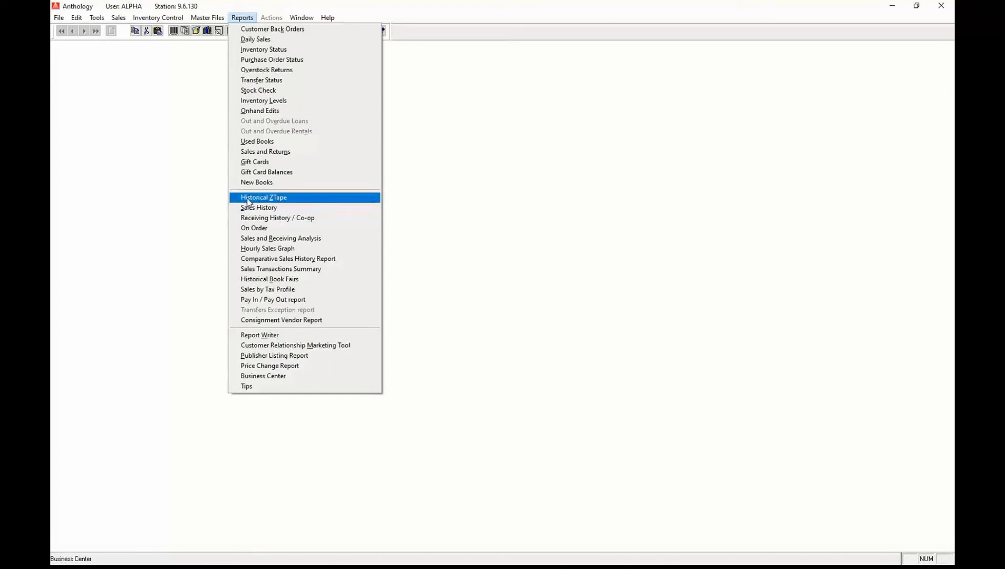
Open the Historical ZTape report with accounting format on and all stations kept.
left_click(289, 199)
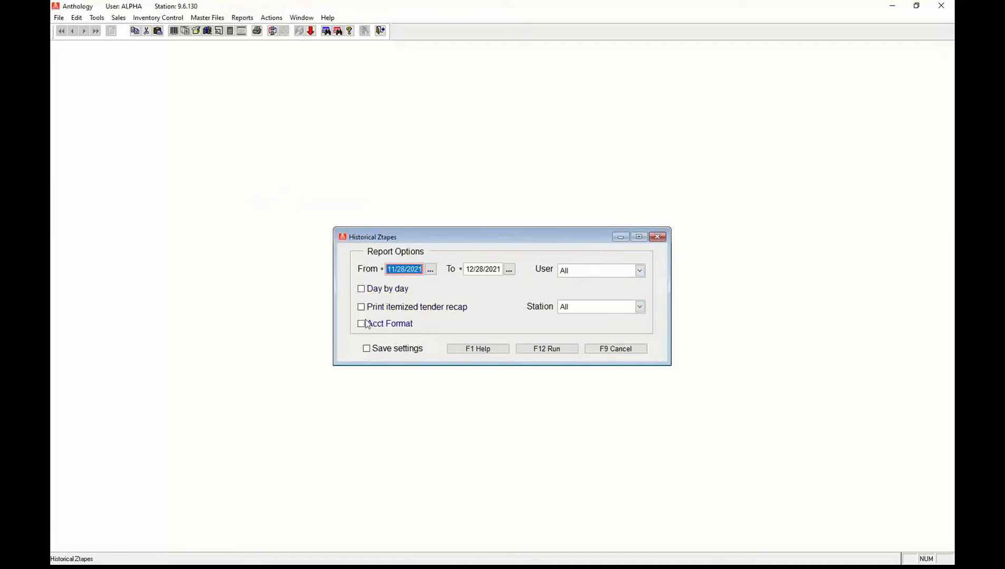
left_click(398, 326)
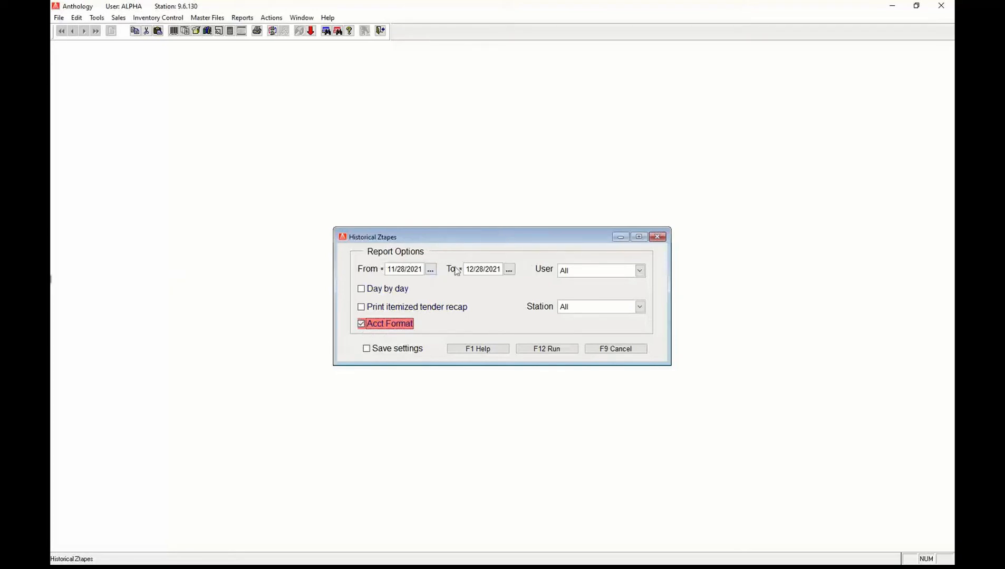
left_click(631, 308)
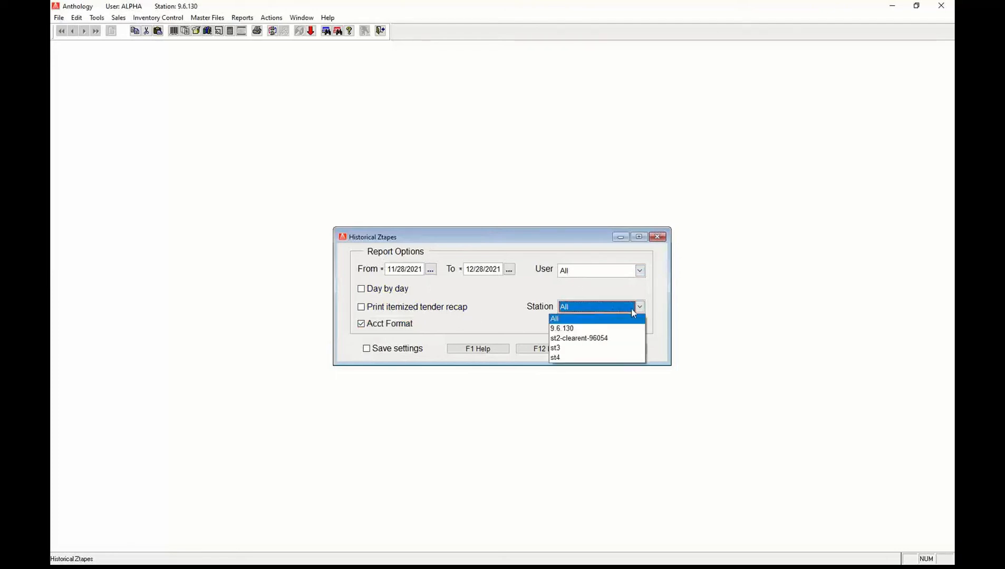
left_click(639, 272)
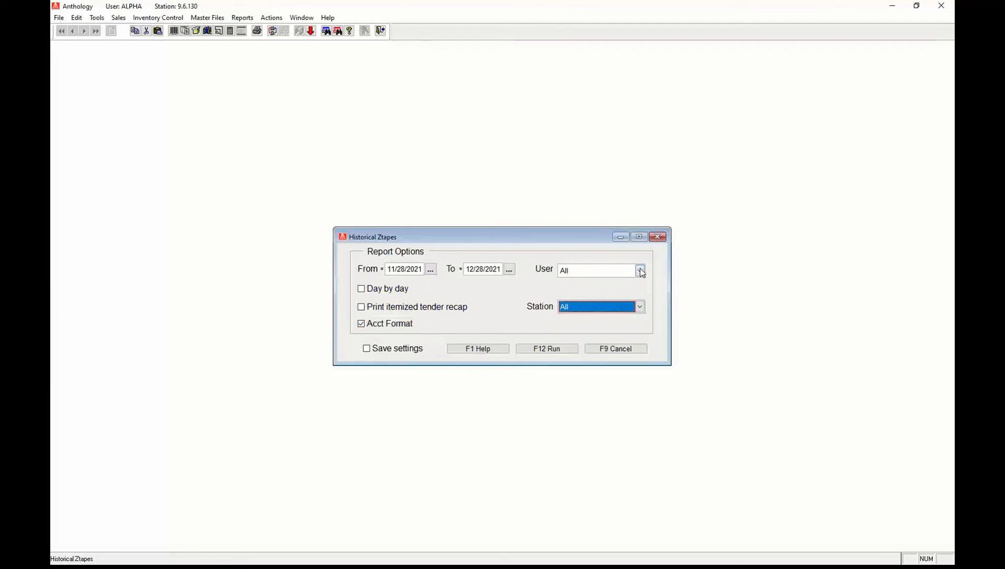
left_click(640, 272)
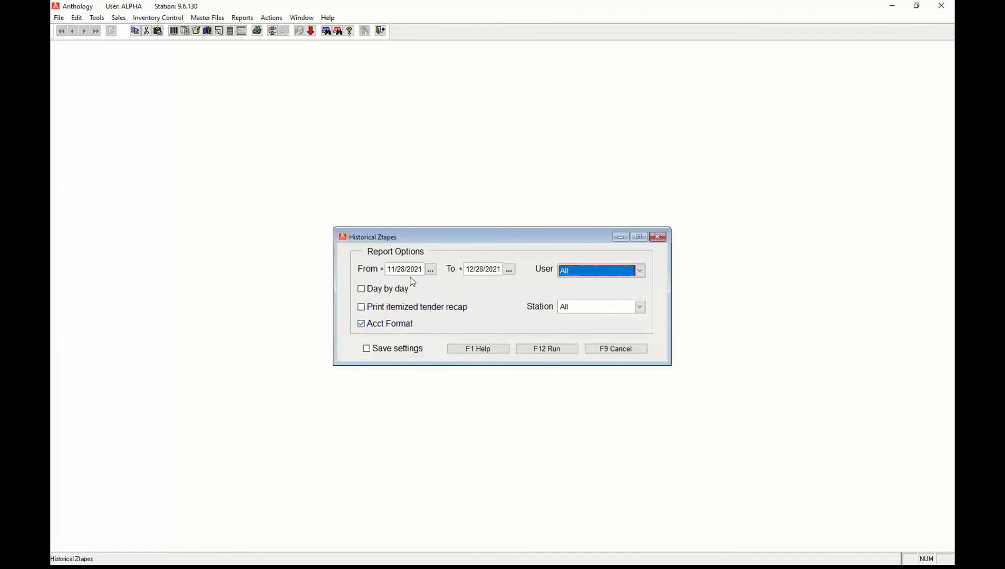
Set the start date to 04/28/2021, run the report, and choose Report preview.
left_click(430, 270)
left_click(441, 252)
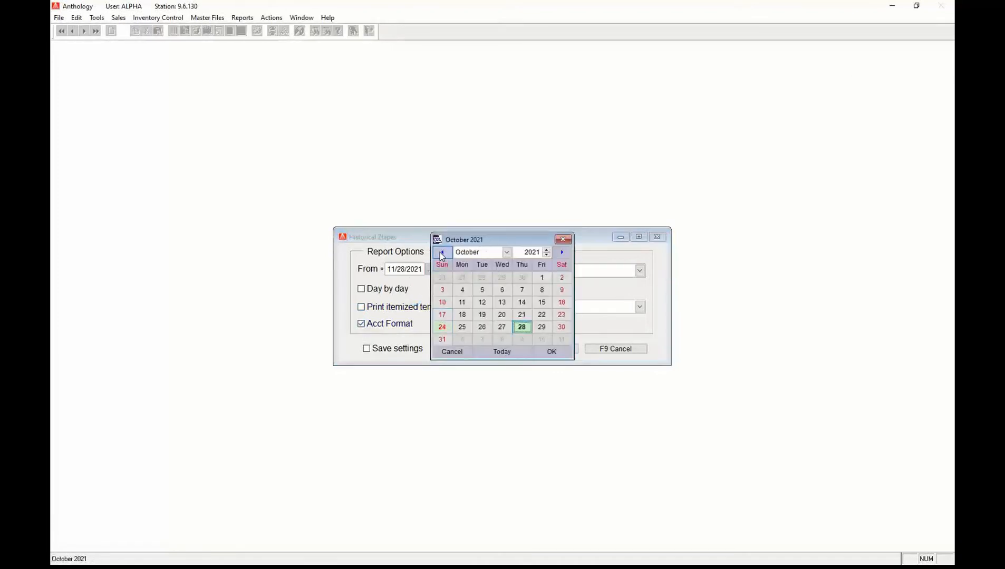
left_click(440, 252)
left_click(441, 252)
left_click(441, 252)
left_click(440, 252)
left_click(441, 252)
left_click(441, 252)
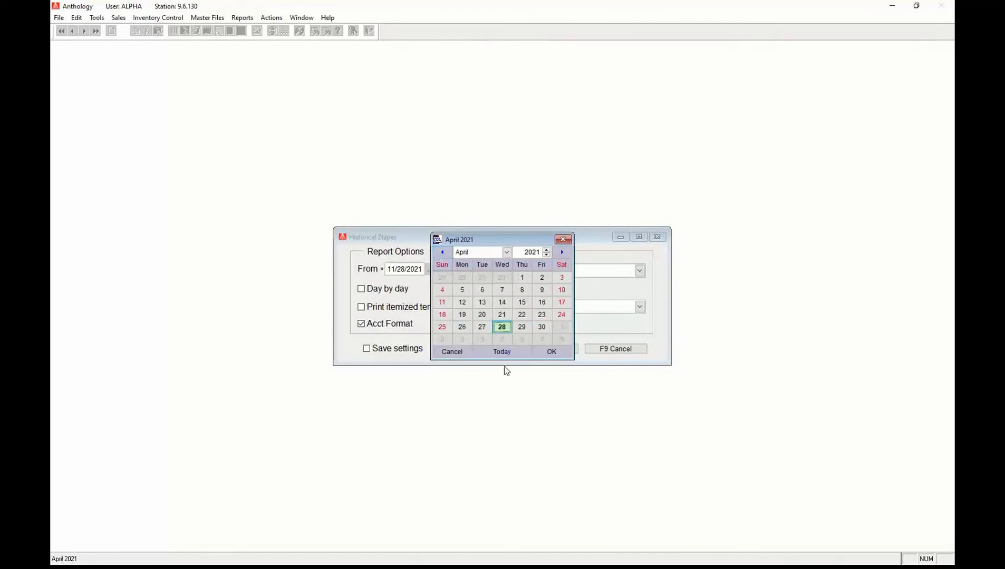
left_click(551, 352)
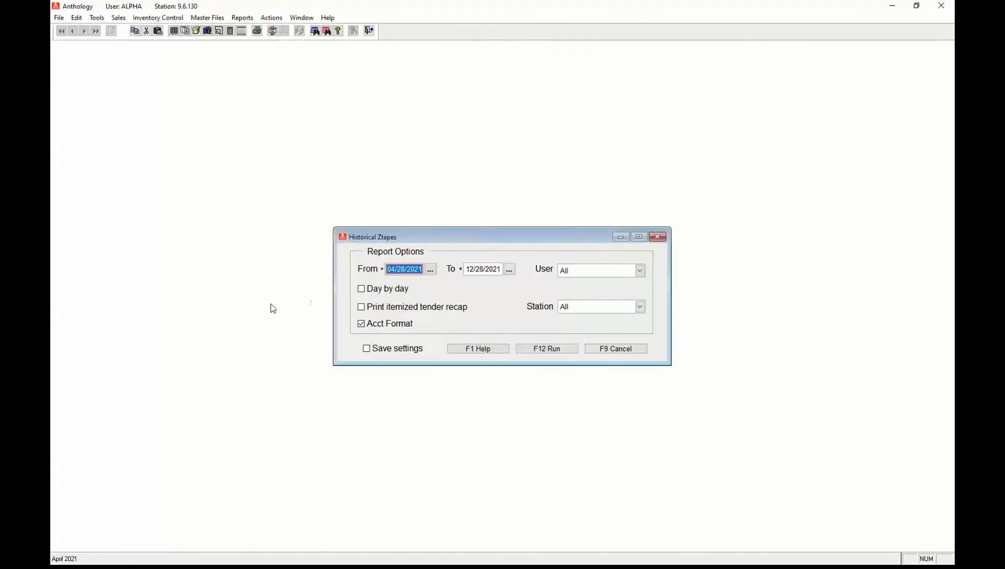
left_click(388, 292)
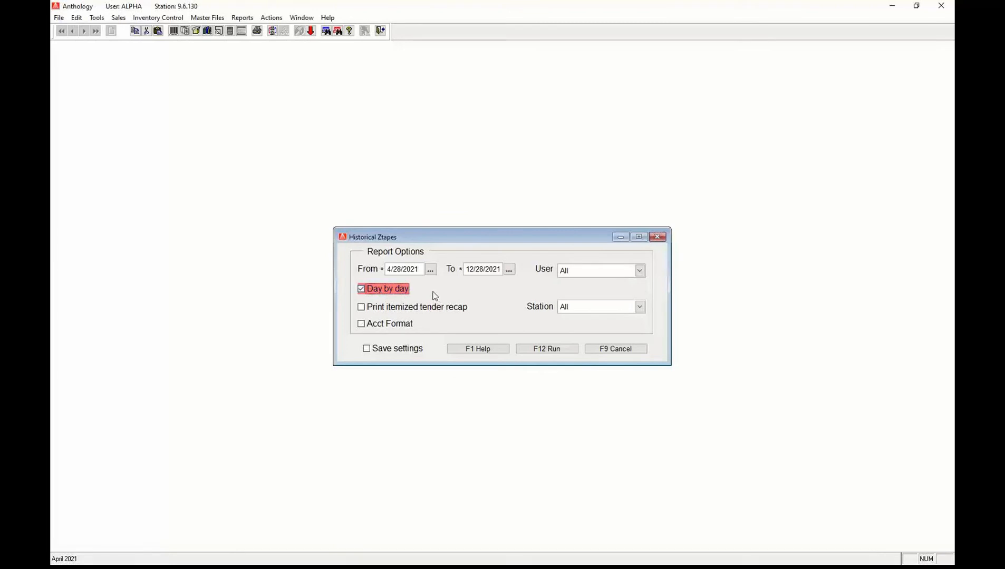
left_click(362, 293)
left_click(543, 351)
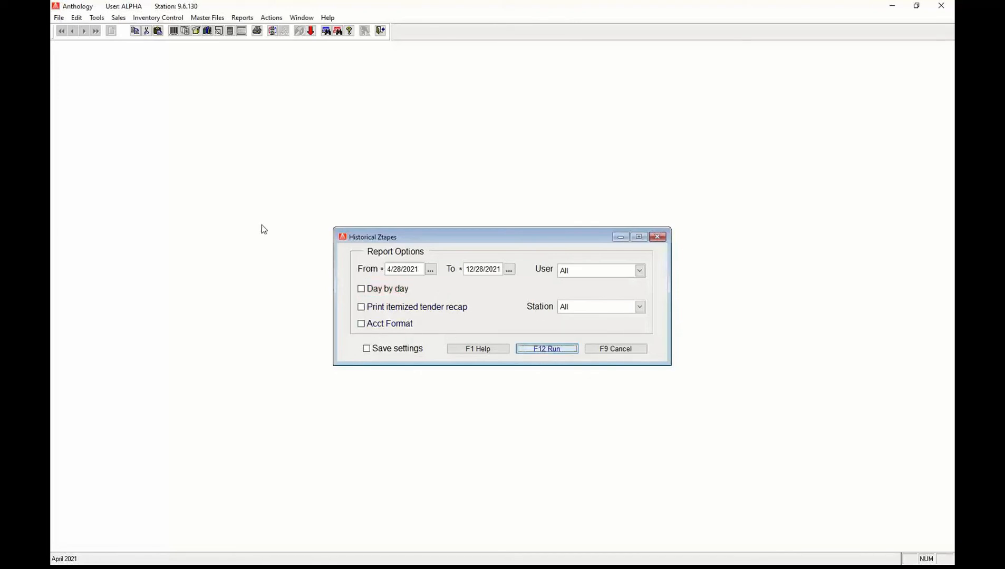
left_click(402, 277)
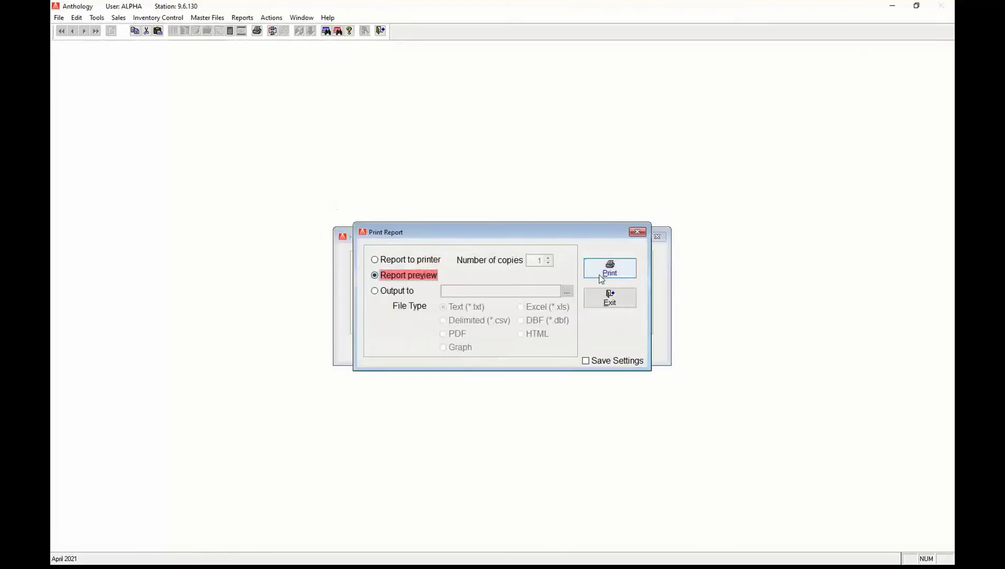
Review both pages of the Historical Ztapes preview, showing $2191.92 net sales, then close it.
left_click(599, 275)
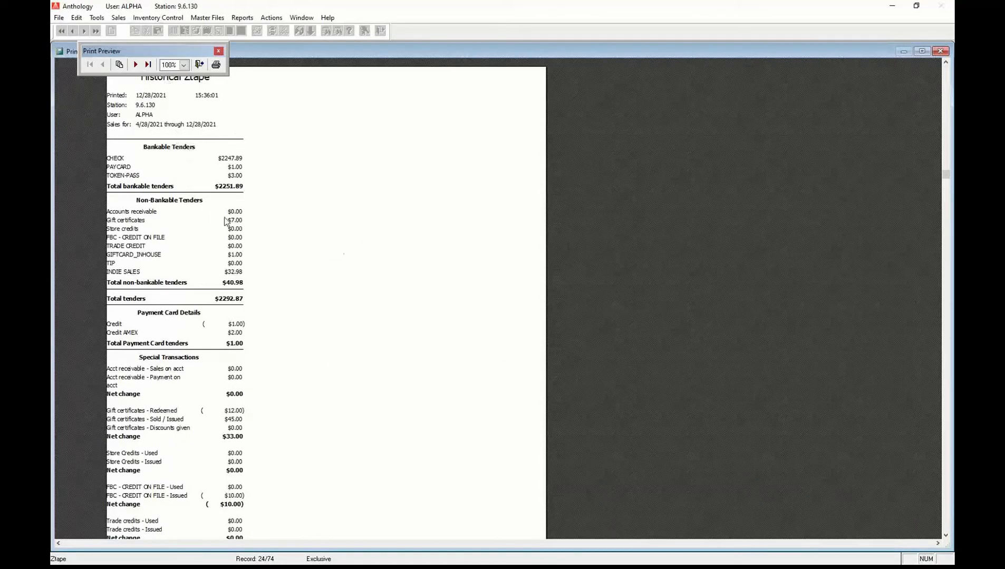
scroll(300, 253, "down", 1)
scroll(340, 218, "down", 3)
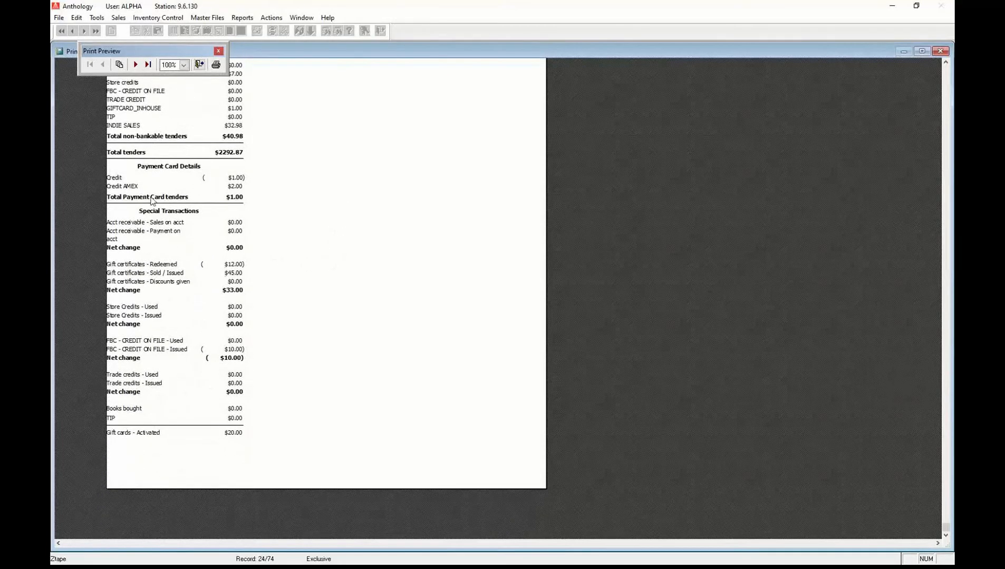
left_click(138, 65)
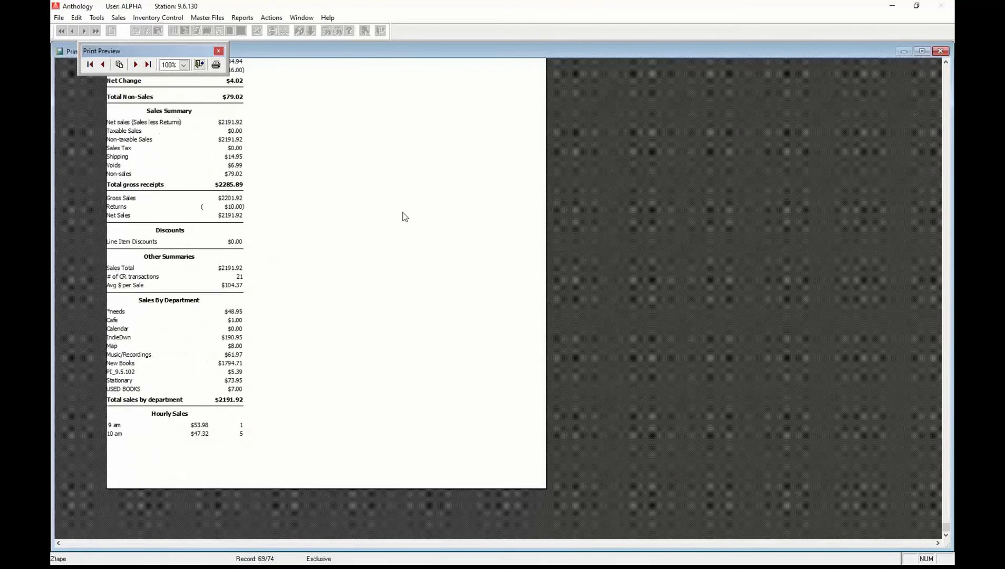
scroll(405, 217, "up", 5)
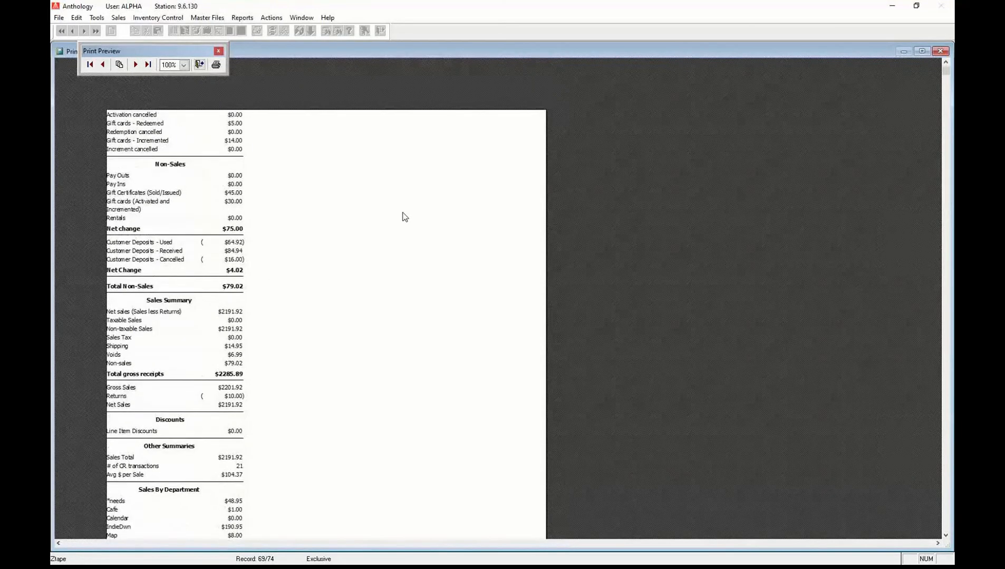
scroll(405, 217, "down", 5)
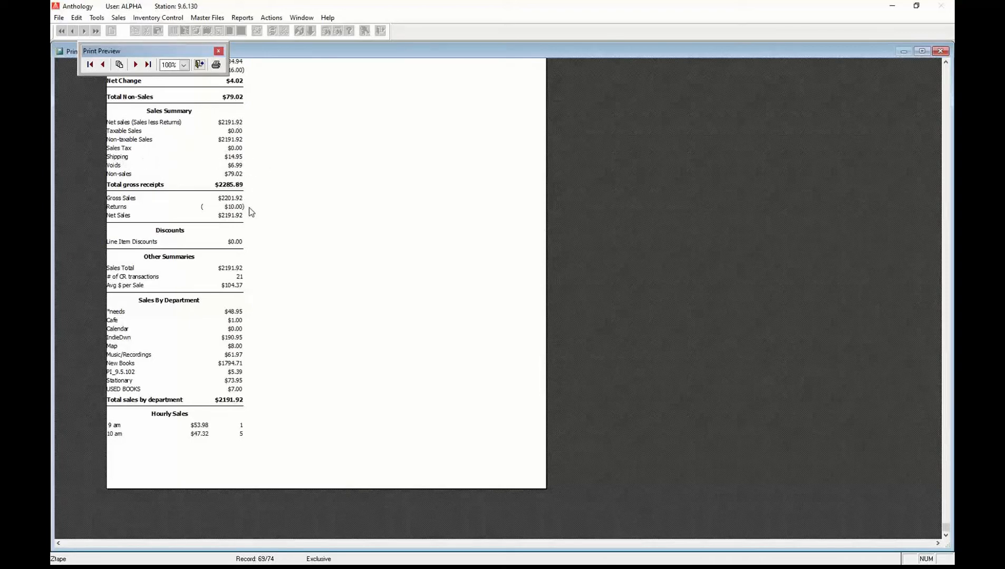
left_click(199, 64)
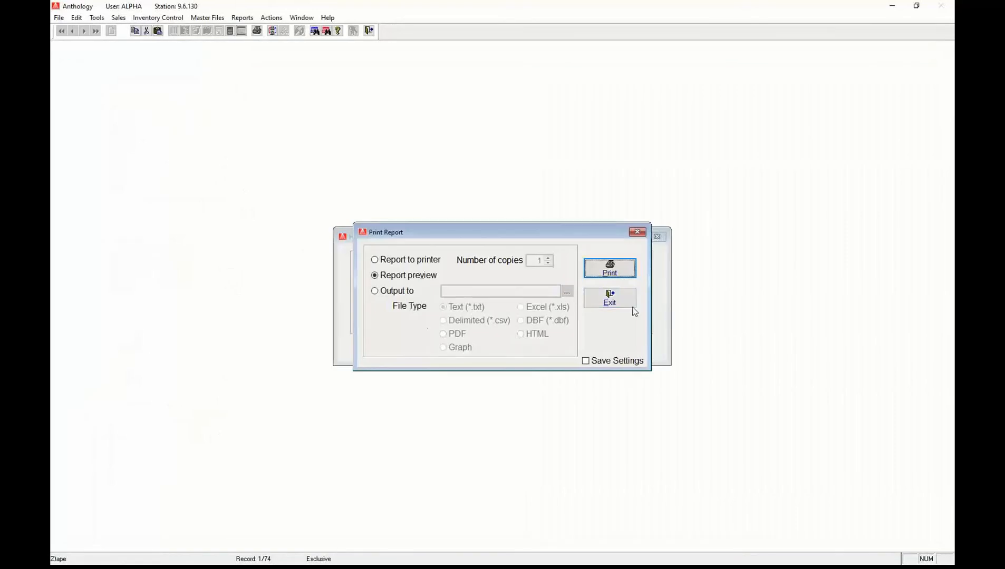
Rerun the Historical Ztapes report with Acct Format ticked.
left_click(617, 300)
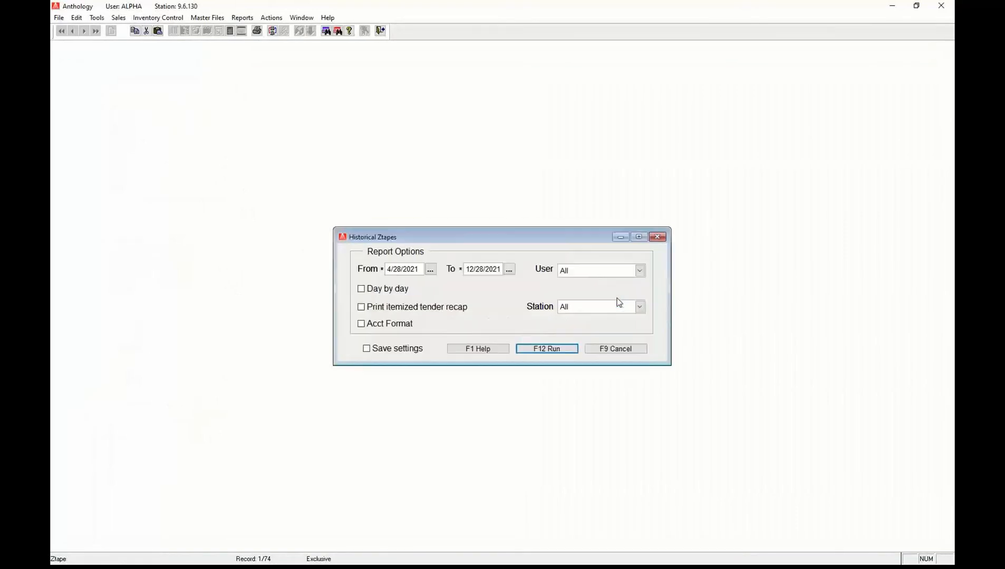
left_click(361, 325)
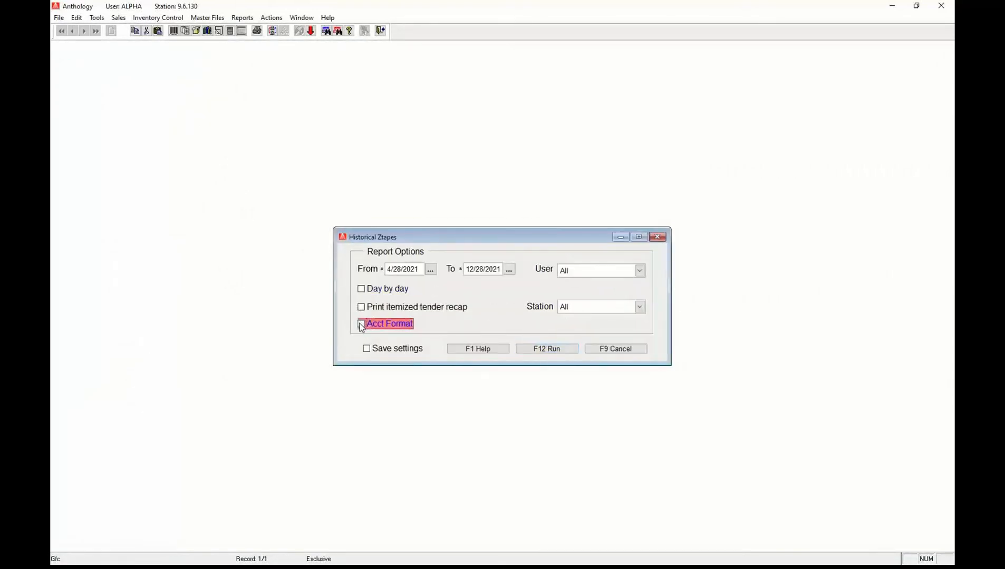
left_click(548, 349)
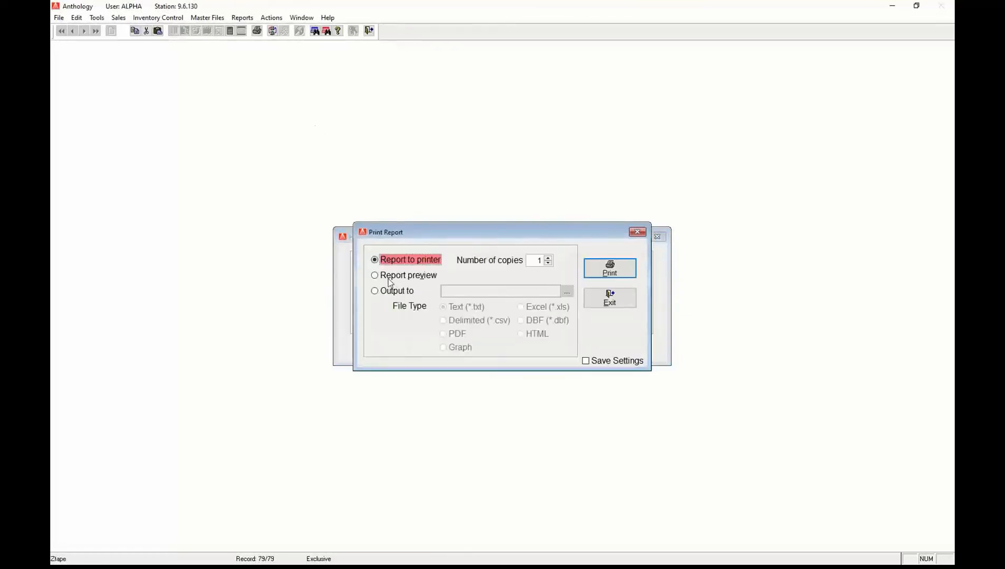
Export the report as Excel file histz-acctformat and switch to File Explorer.
left_click(375, 292)
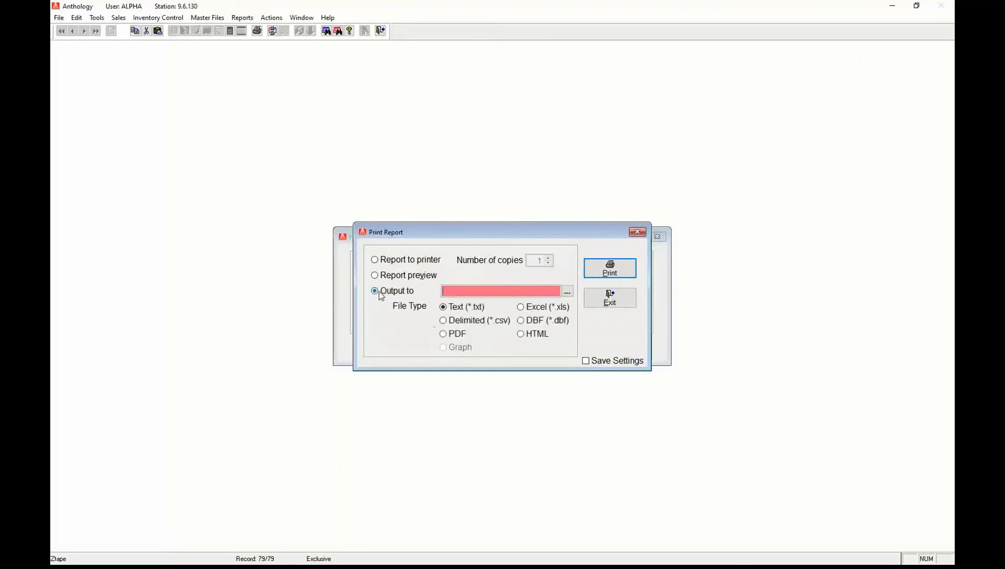
left_click(523, 309)
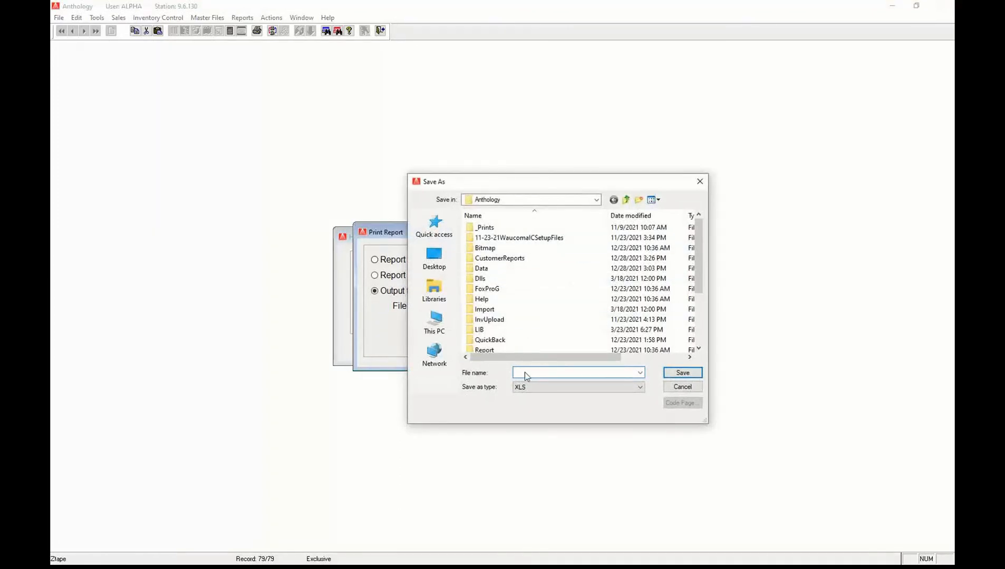
type("histz-acctformat")
left_click(675, 373)
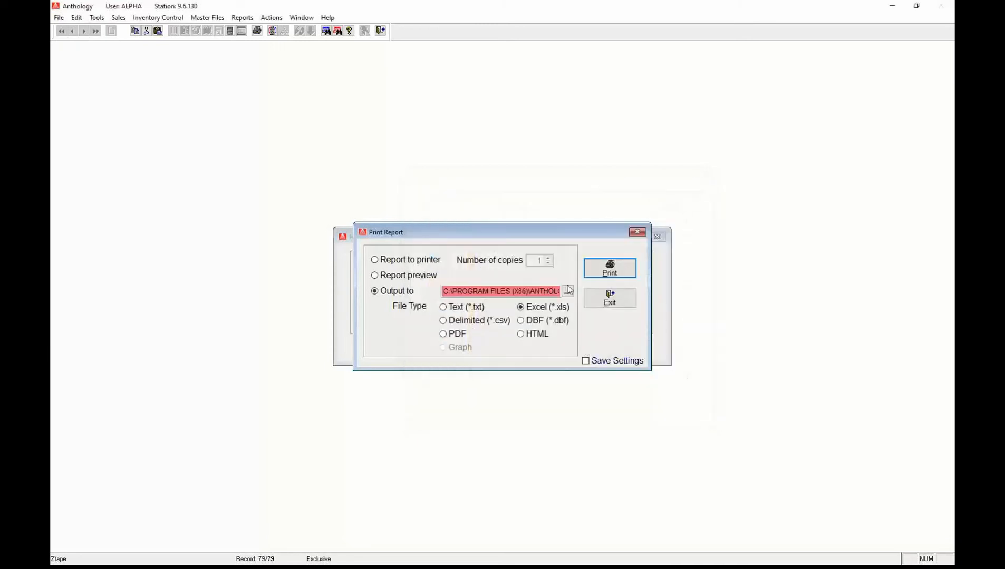
left_click(625, 268)
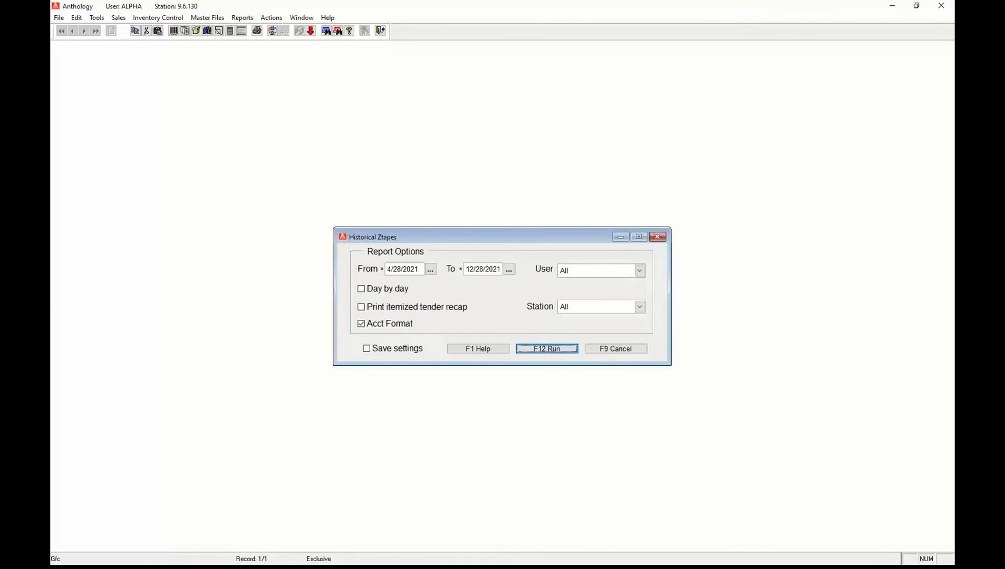
key("alt+Tab")
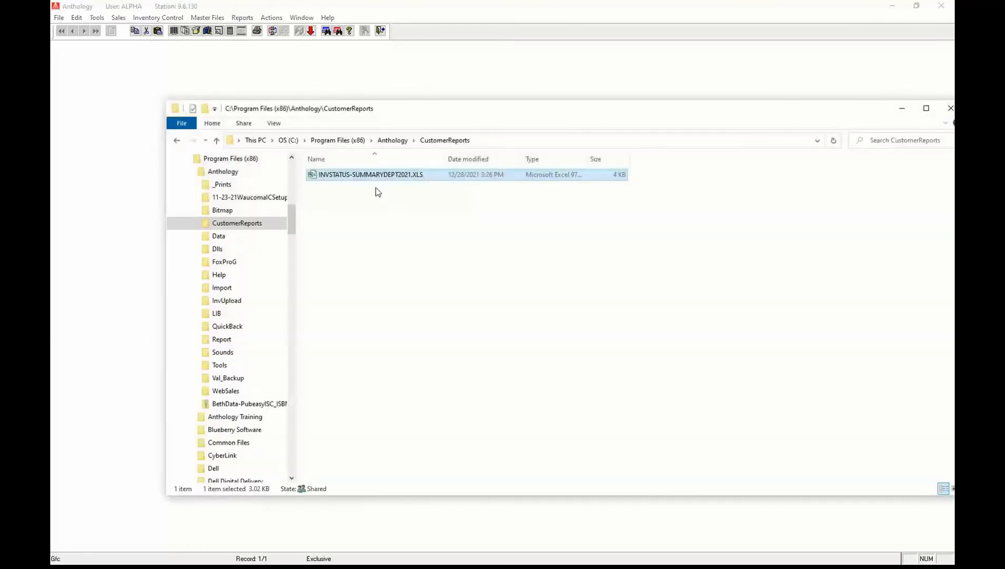
List the Anthology folder newest-first by Date modified and open HISTZ-ACCTFORMAT.XLS.
left_click(406, 140)
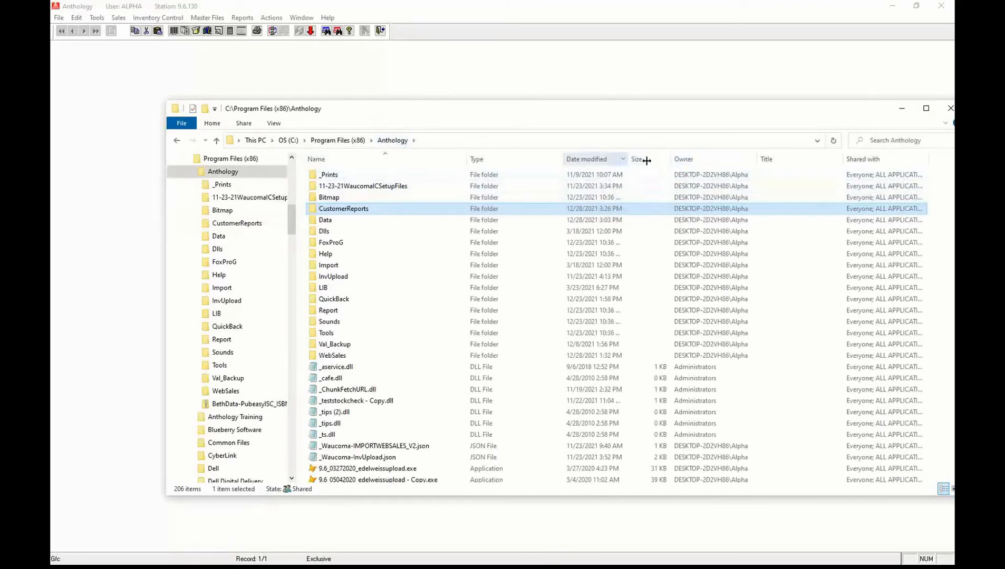
left_click(595, 159)
left_click(427, 252)
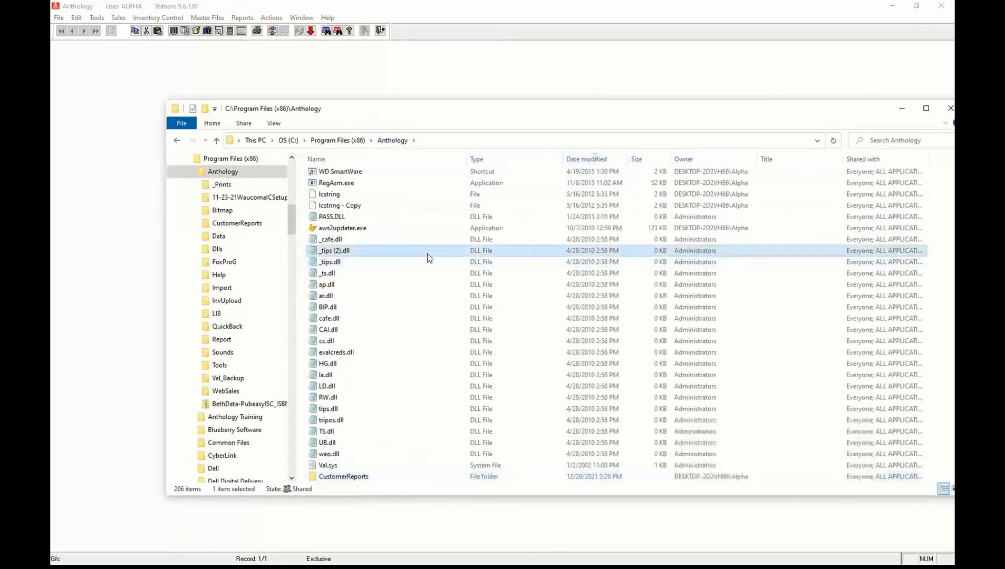
left_click(595, 159)
left_click(439, 290)
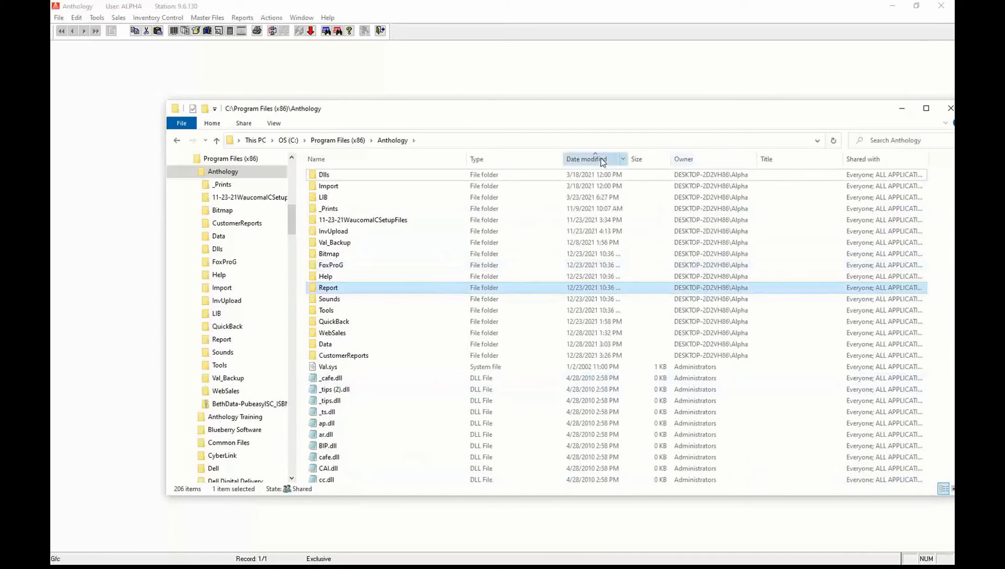
left_click(600, 160)
left_click(441, 275)
scroll(441, 279, "up", 20)
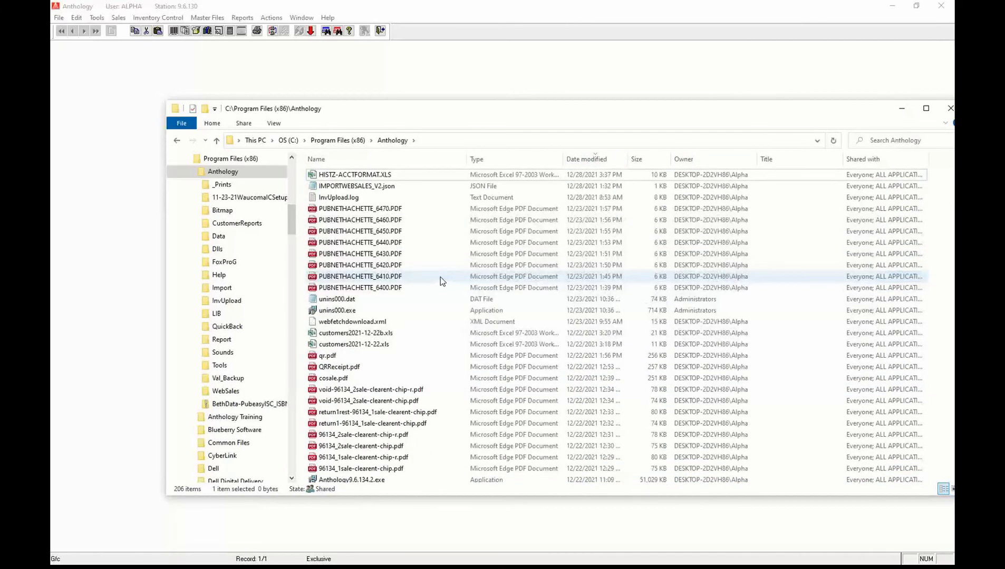
left_click(375, 176)
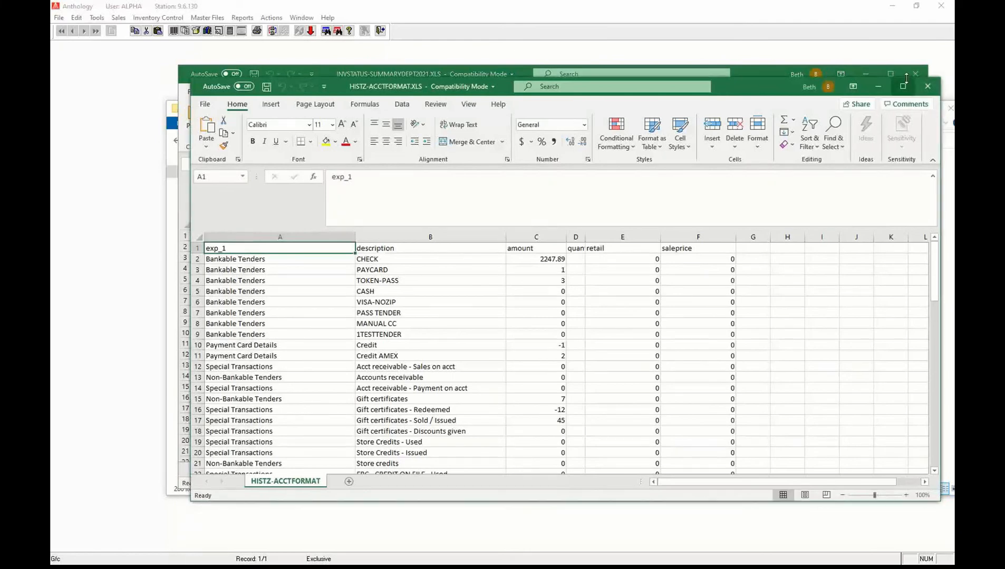
Maximize the workbook and review tender rows like CHECK, PAYCARD and MANUAL CC with their amounts.
left_click(905, 88)
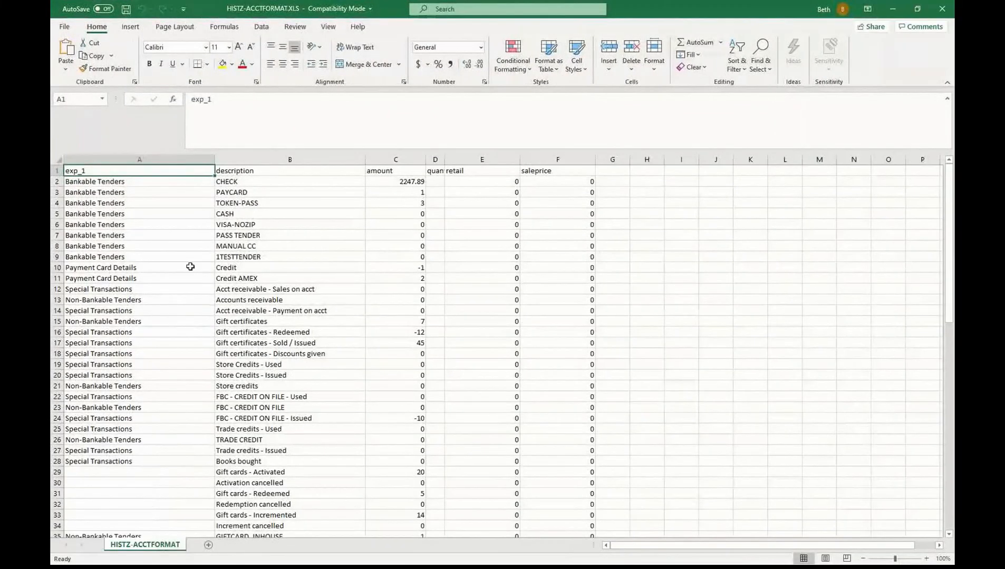
left_click(129, 236)
left_click(119, 183)
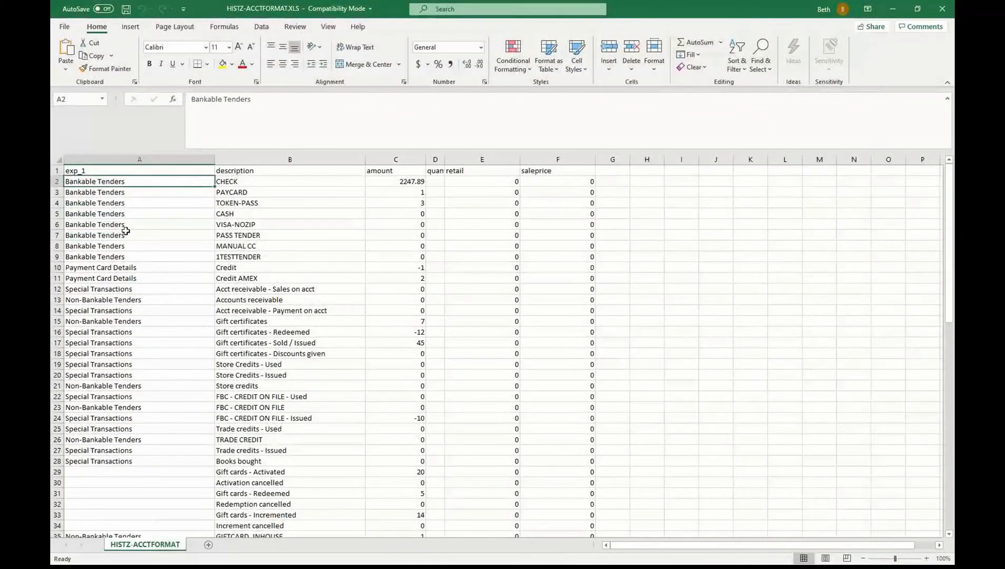
left_click(264, 182)
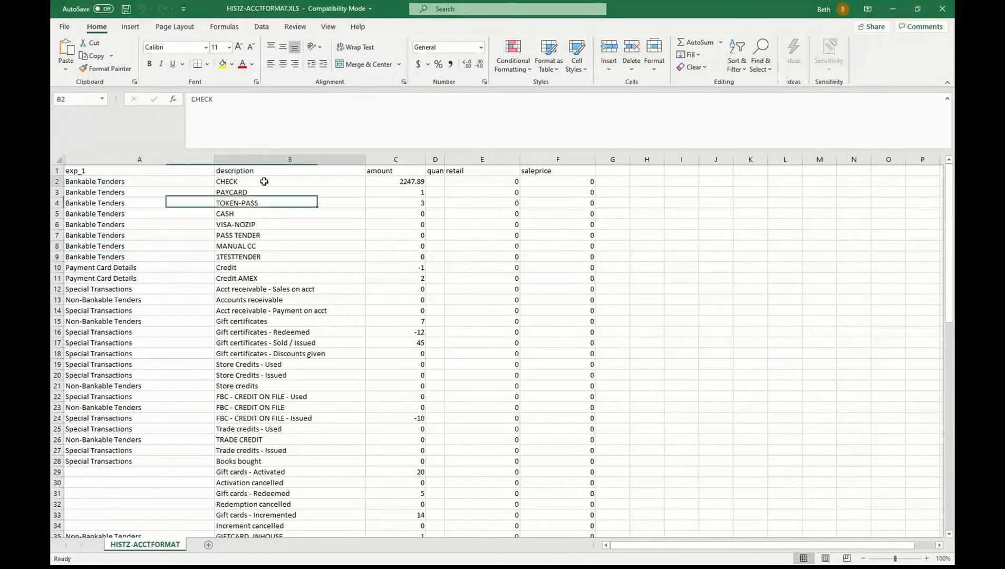
left_click(260, 193)
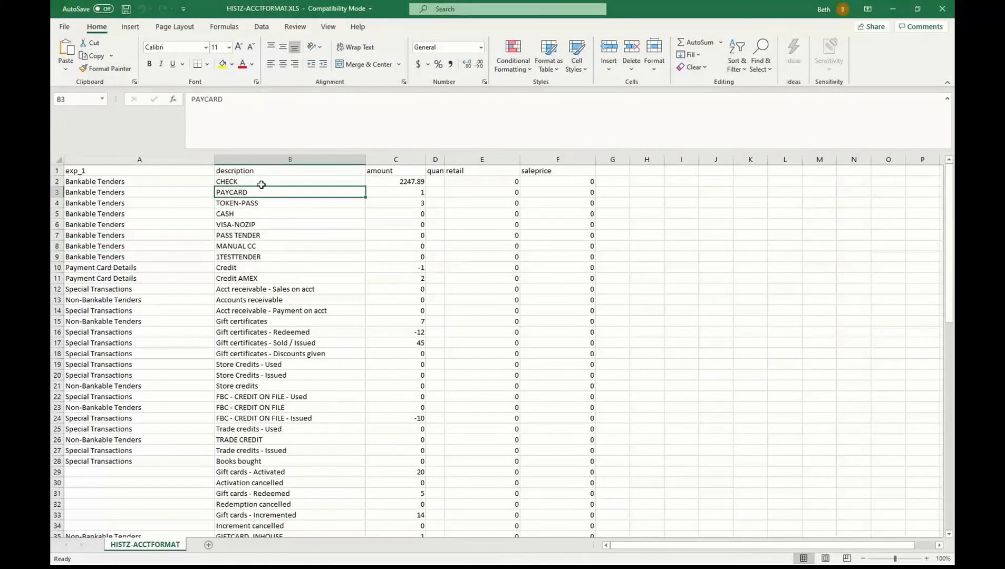
left_click(261, 183)
key("Down")
key("Down")
key("Down")
key("Down")
key("Down")
key("Down")
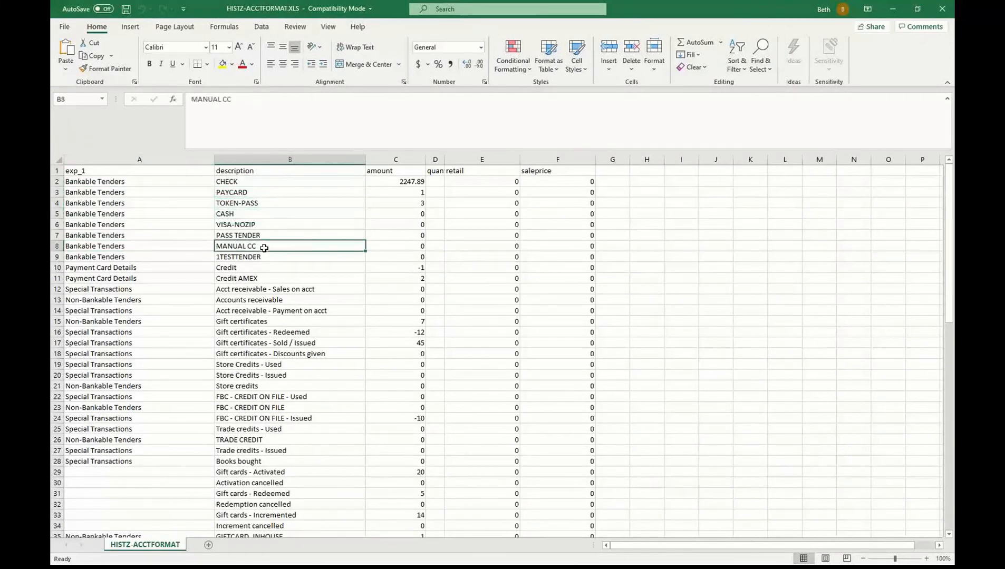
left_click(403, 257)
left_click(405, 245)
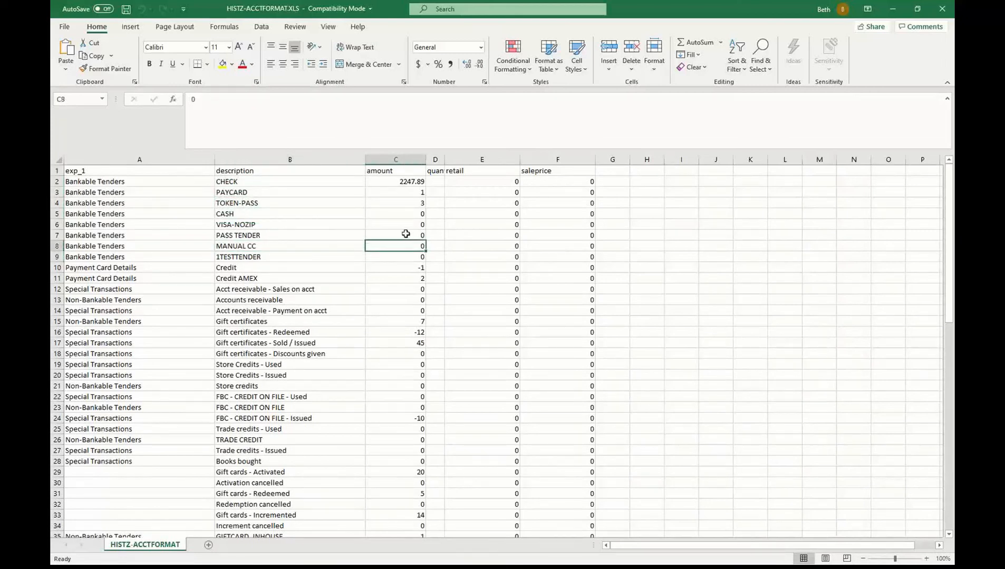
left_click(407, 237)
left_click(238, 290)
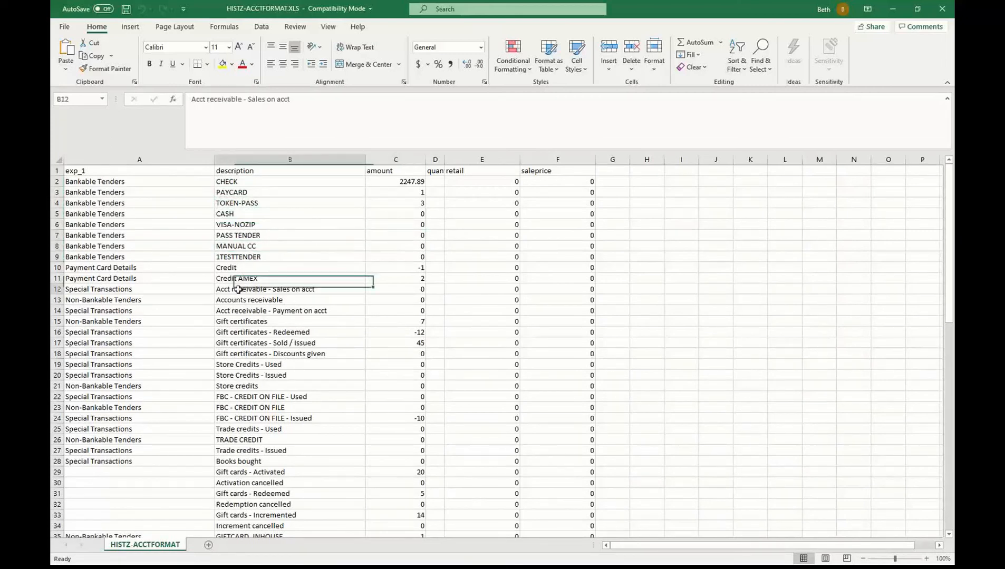
scroll(257, 333, "down", 4)
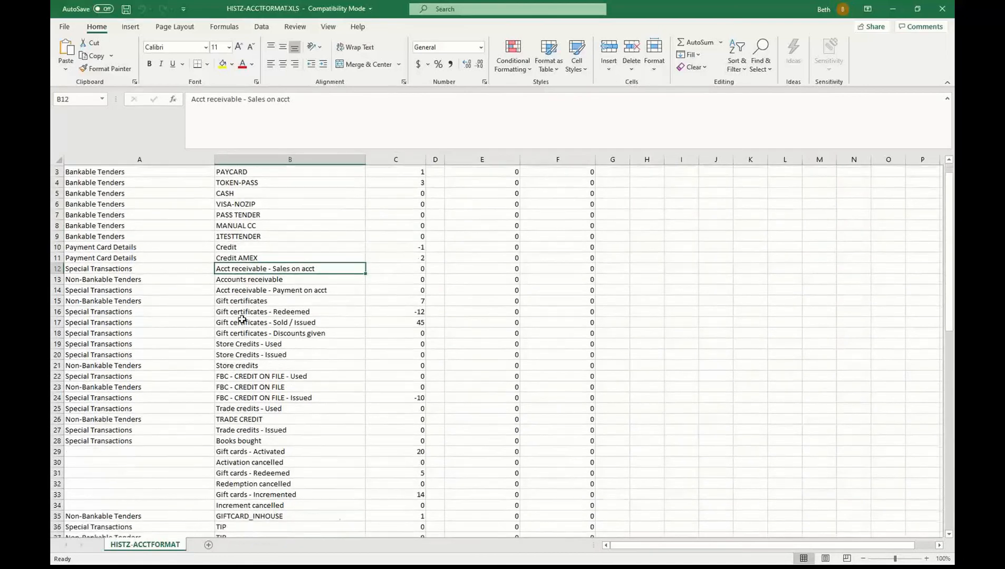
scroll(299, 376, "down", 13)
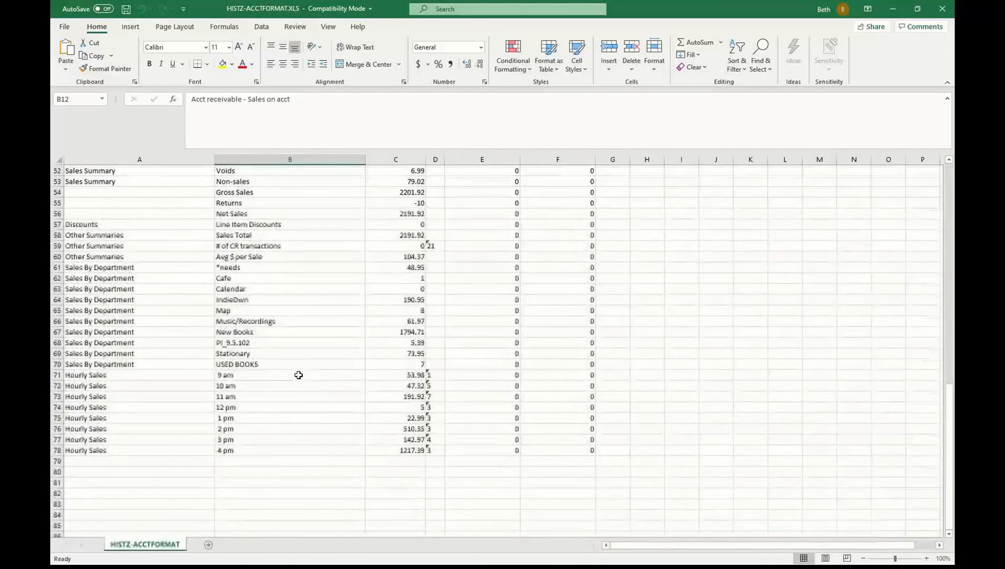
scroll(298, 376, "up", 17)
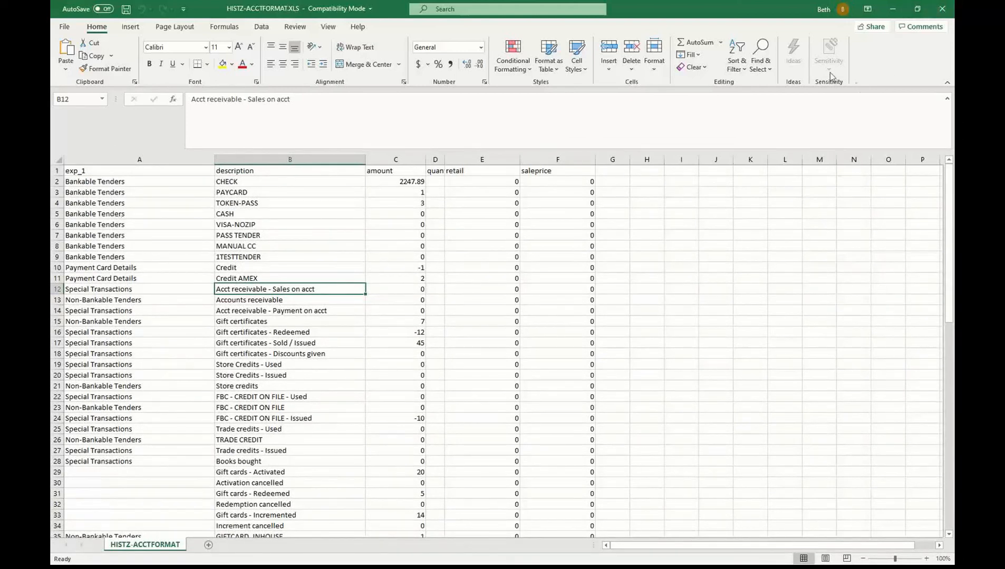
Close the workbook, minimize Excel and File Explorer, and cancel the Historical Ztapes dialog.
left_click(944, 12)
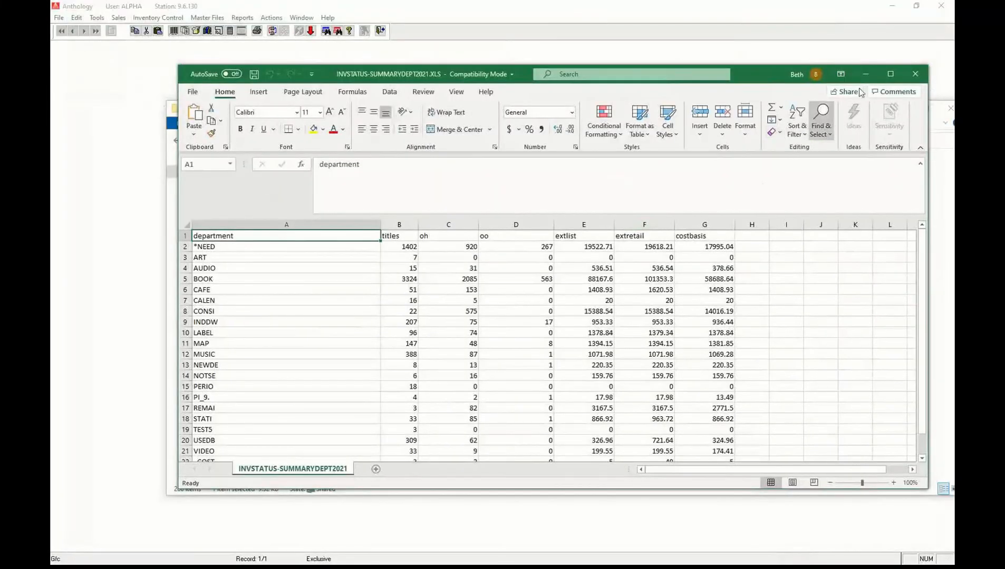
left_click(868, 75)
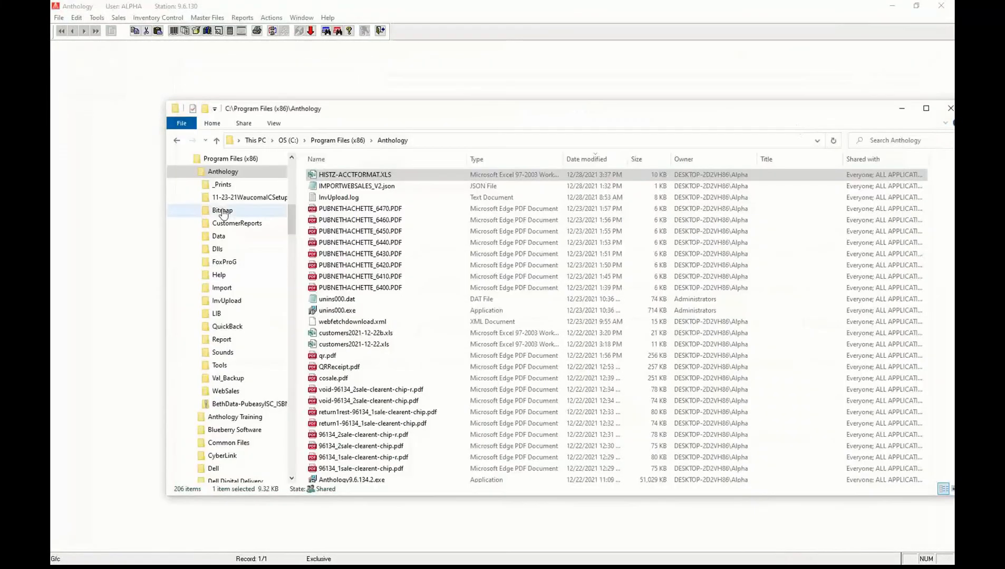
left_click(902, 111)
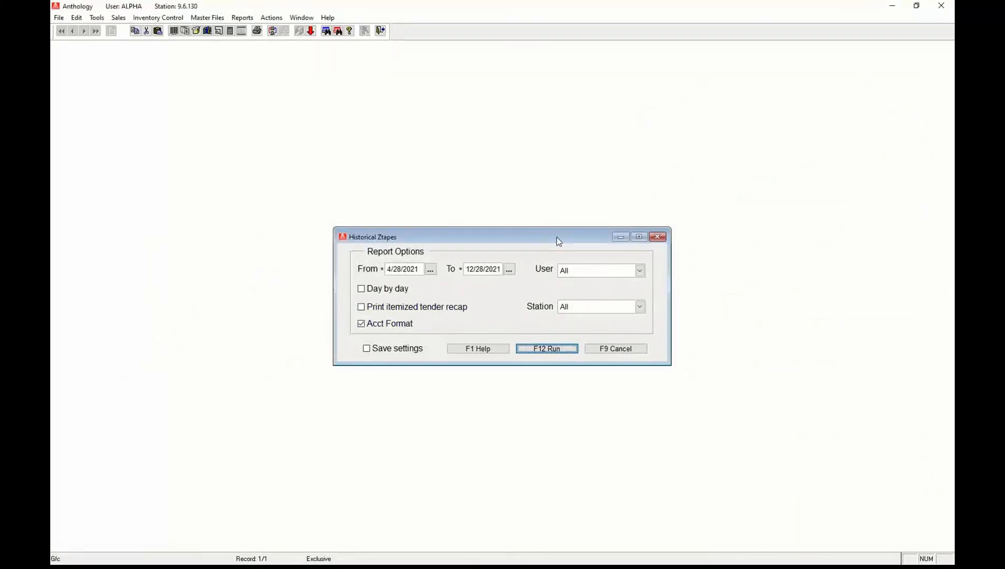
left_click(613, 350)
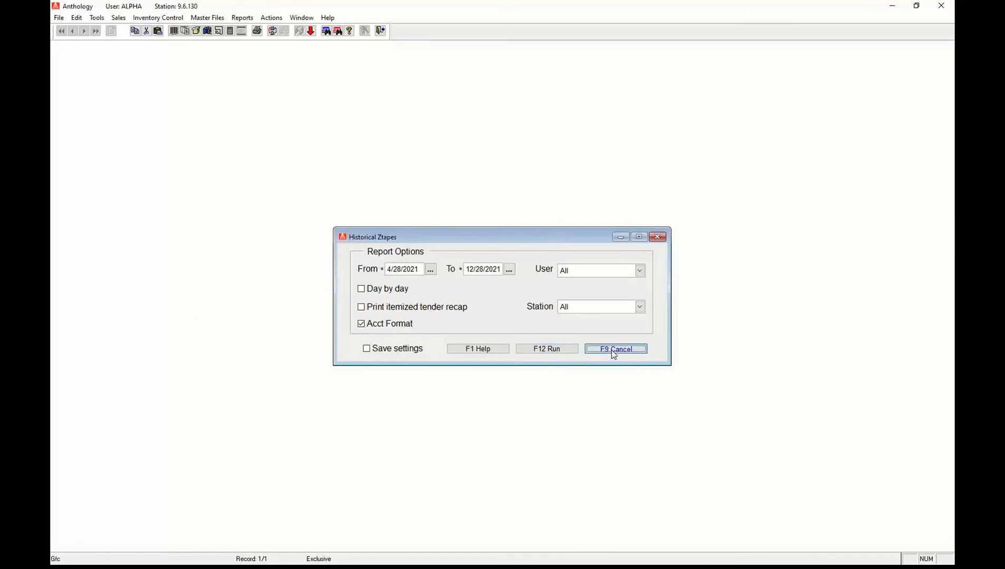
Bring up the Sales History report settings, covering 04/13/2020 to 7/13/2021.
left_click(243, 17)
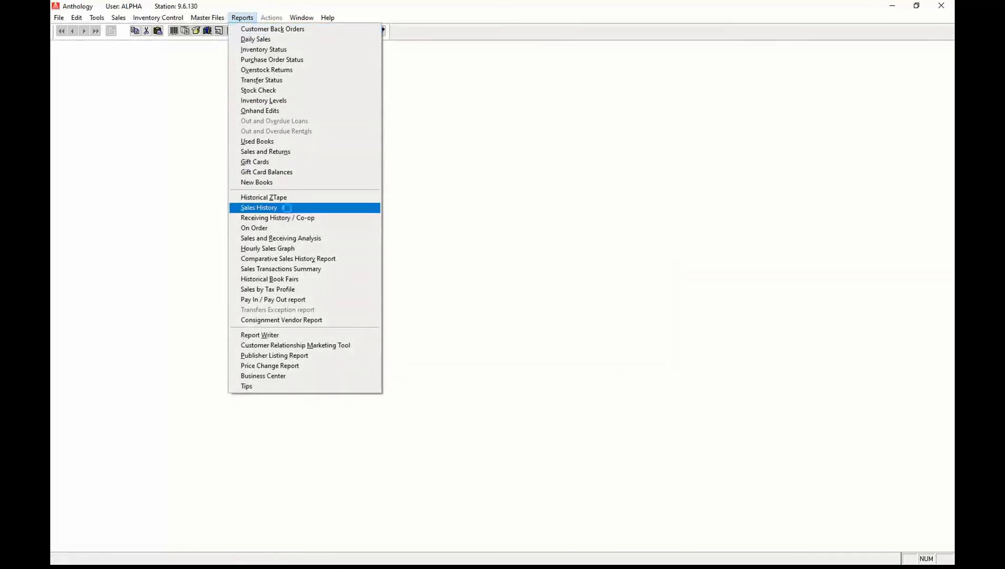
left_click(287, 208)
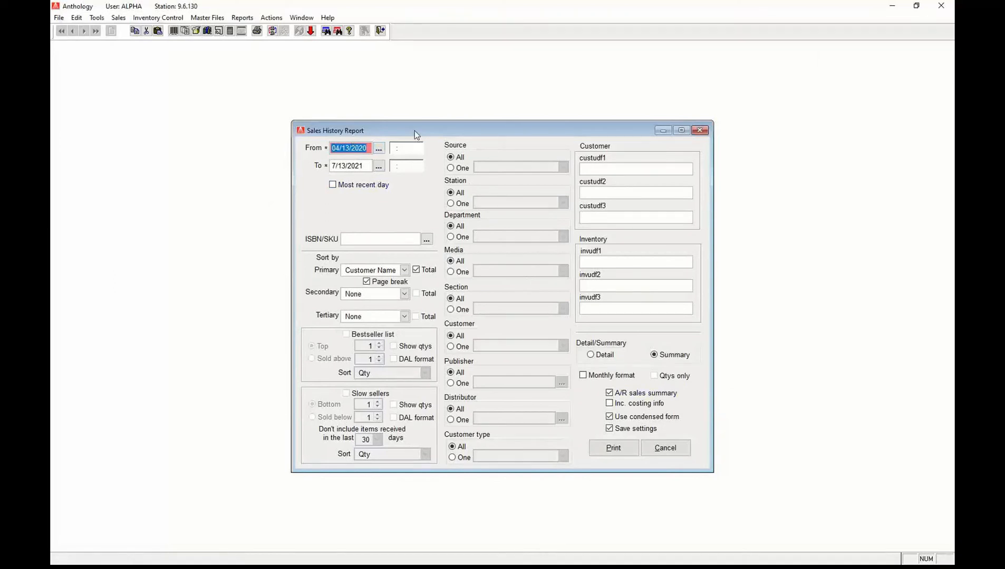
left_click(270, 19)
mouse_move(243, 21)
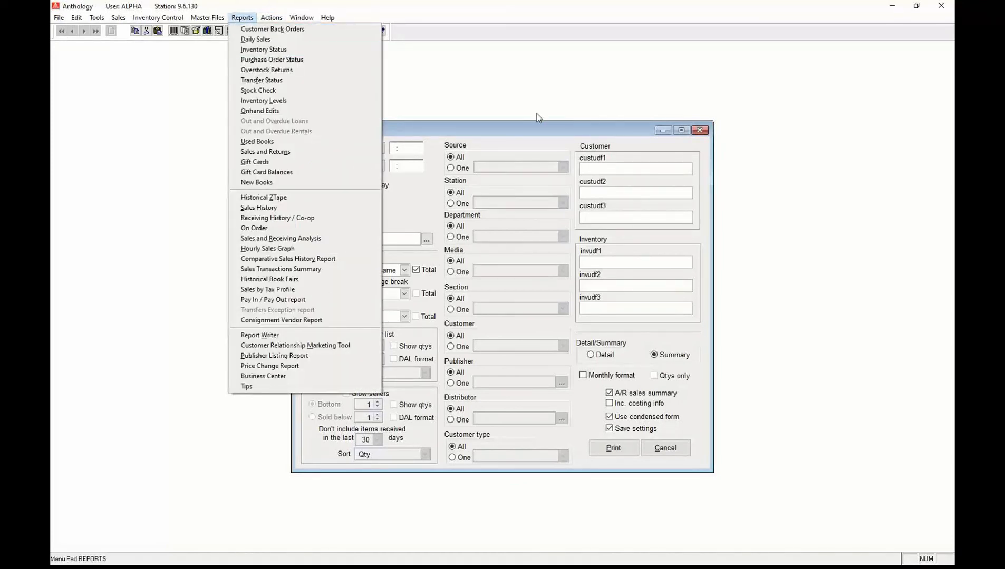
left_click(485, 128)
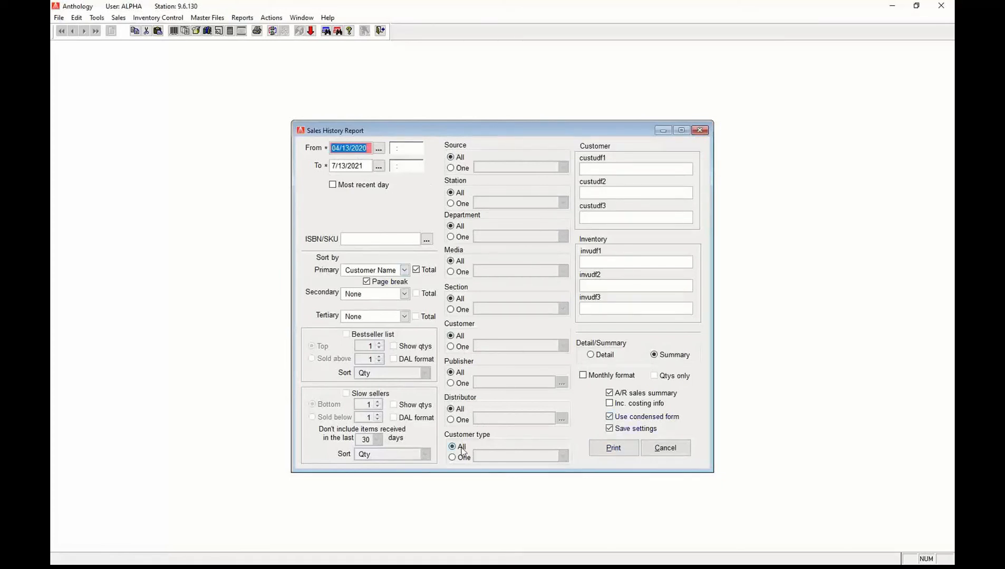
Make Section the primary sort and Author the secondary sort.
left_click(450, 238)
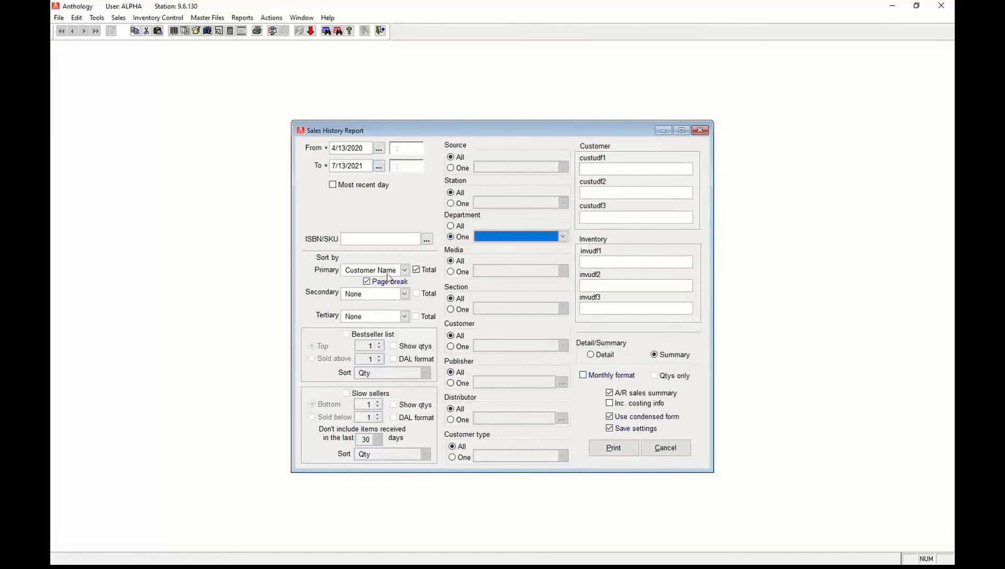
left_click(405, 270)
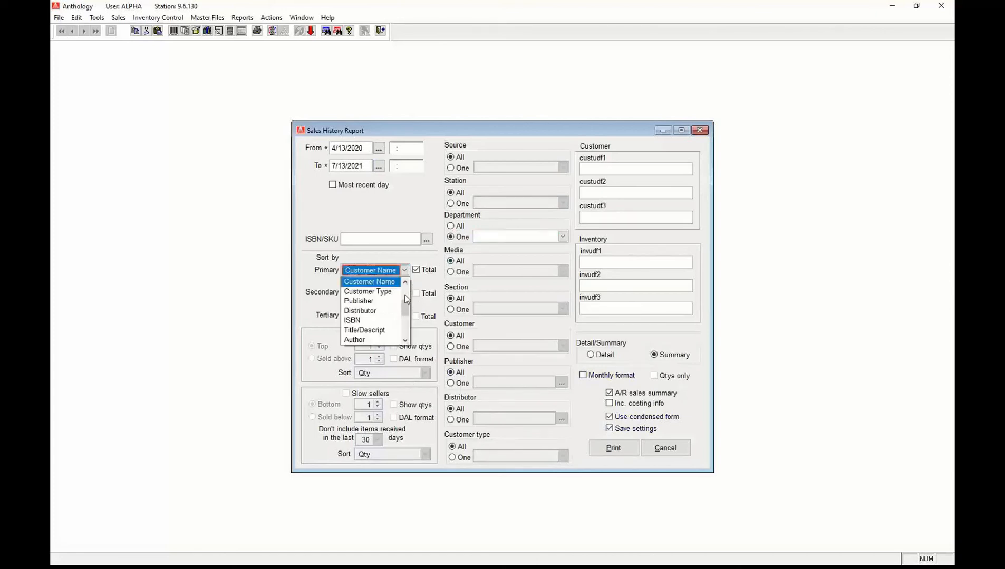
left_click(407, 294)
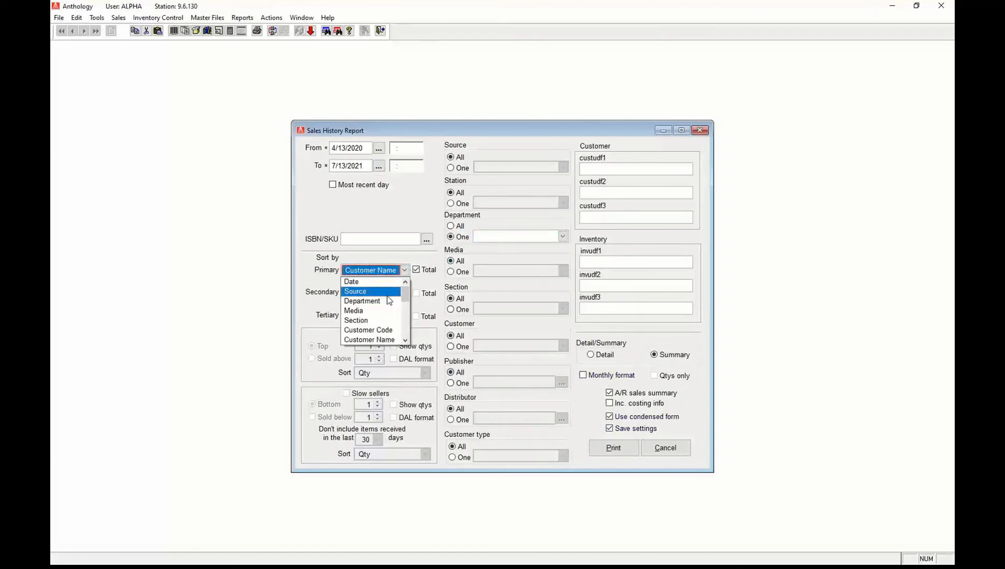
left_click(377, 320)
left_click(404, 294)
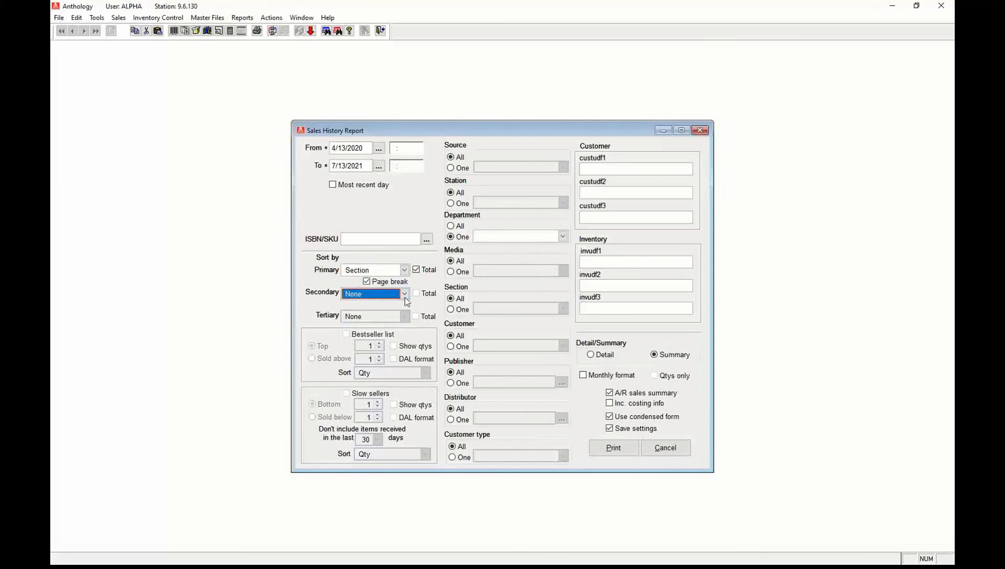
scroll(409, 323, "up", 2)
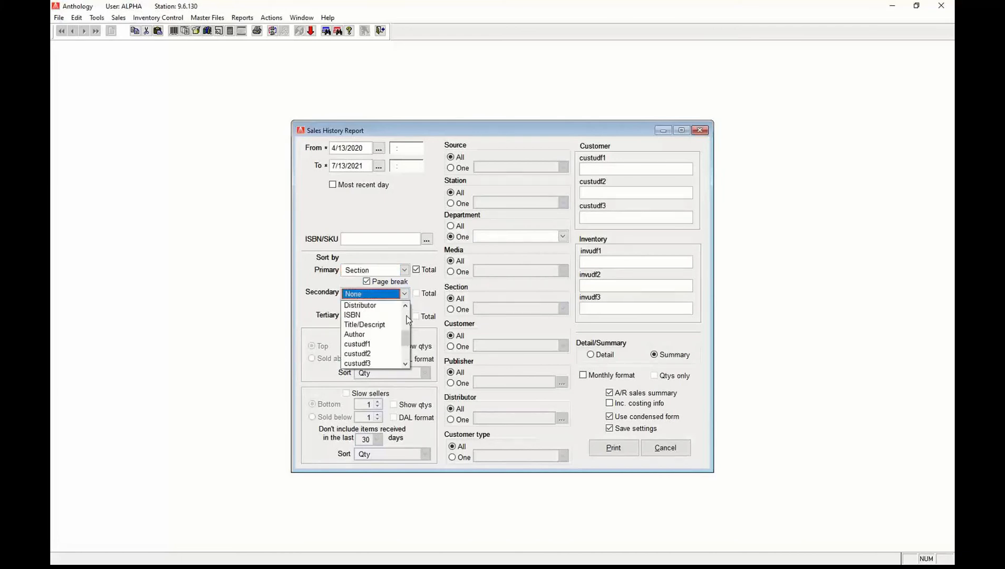
left_click(377, 334)
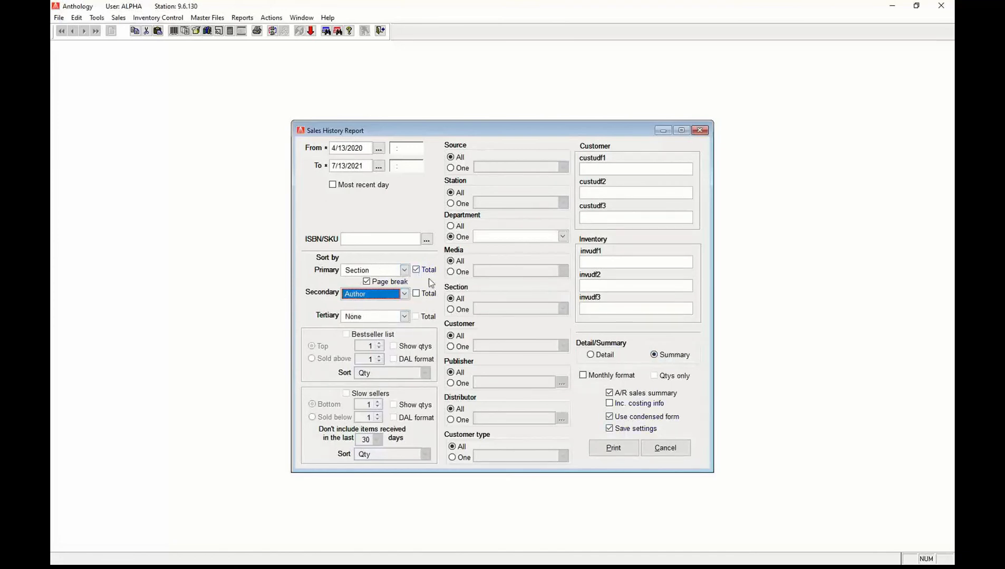
Limit the report to New Books, total by Author, drop the A/R summary, and print.
left_click(451, 237)
left_click(563, 237)
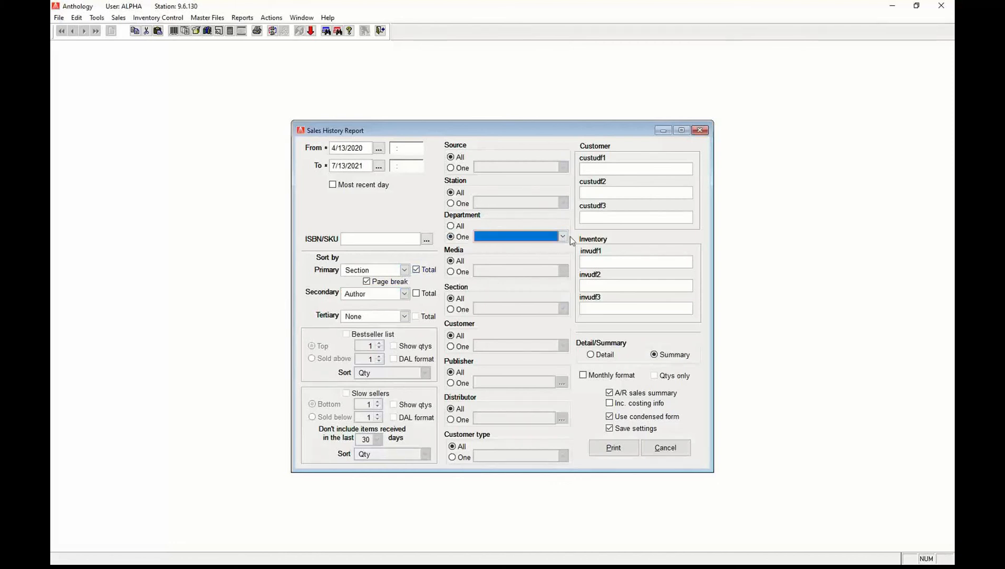
left_click(565, 299)
left_click(566, 299)
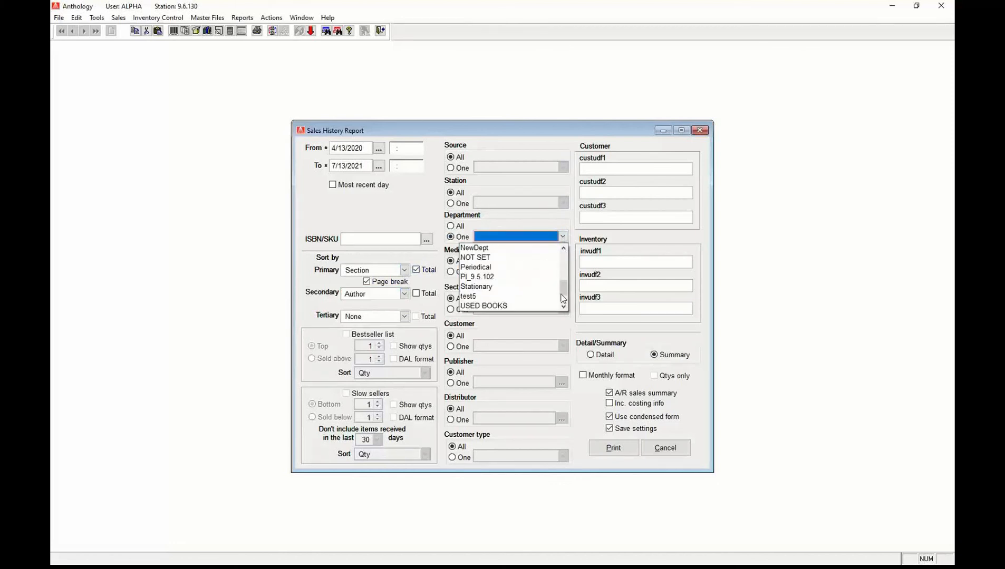
left_click(563, 247)
left_click(563, 248)
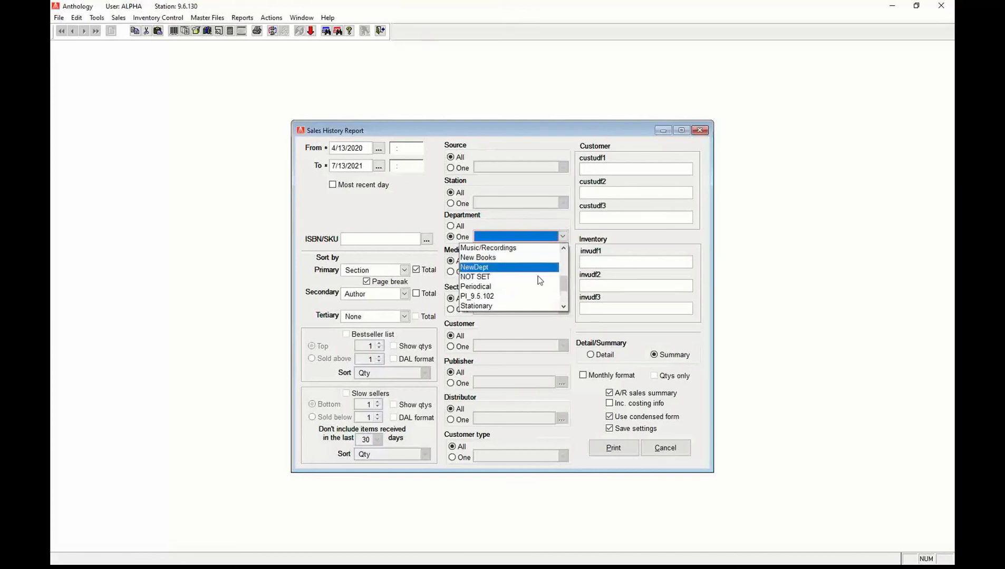
left_click(478, 258)
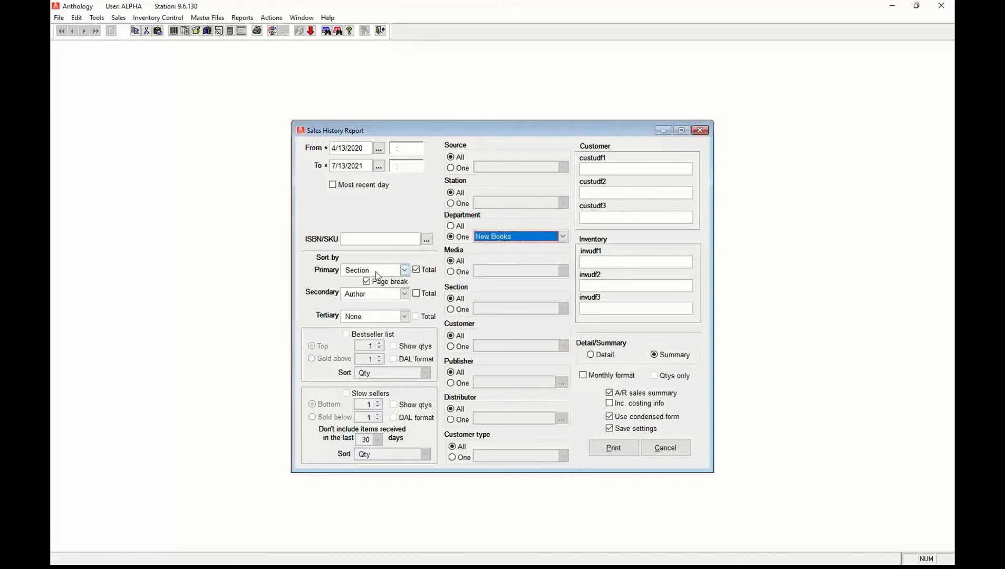
left_click(416, 294)
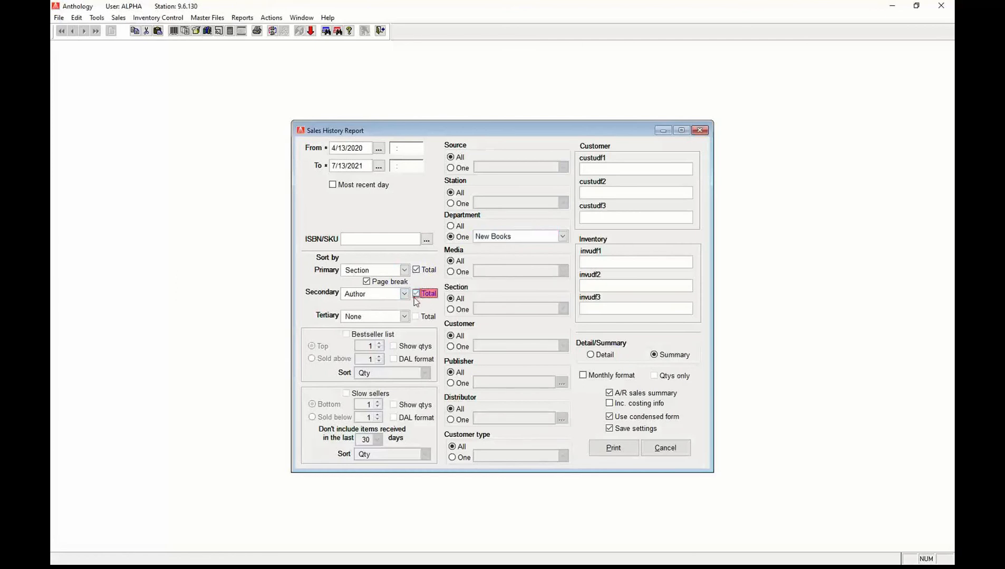
left_click(618, 394)
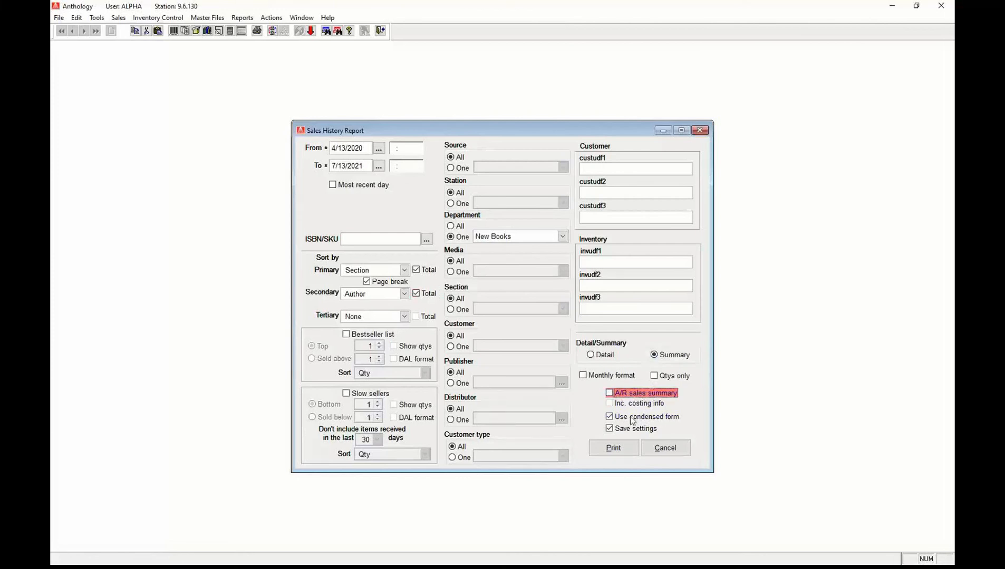
left_click(616, 447)
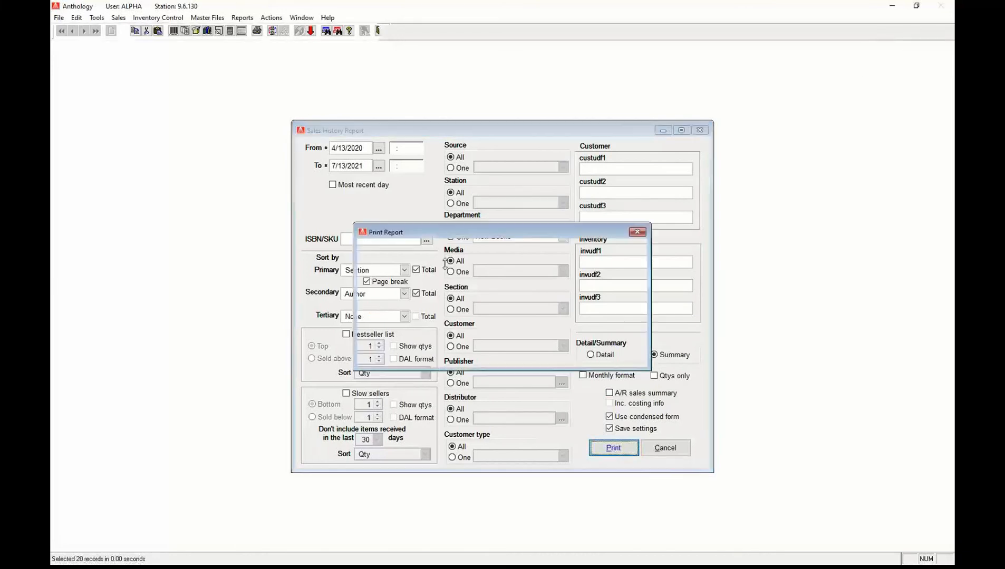
Preview the Sales History report (Section1: 26 units, 170.79 retail), then close it without printing.
left_click(407, 276)
left_click(611, 268)
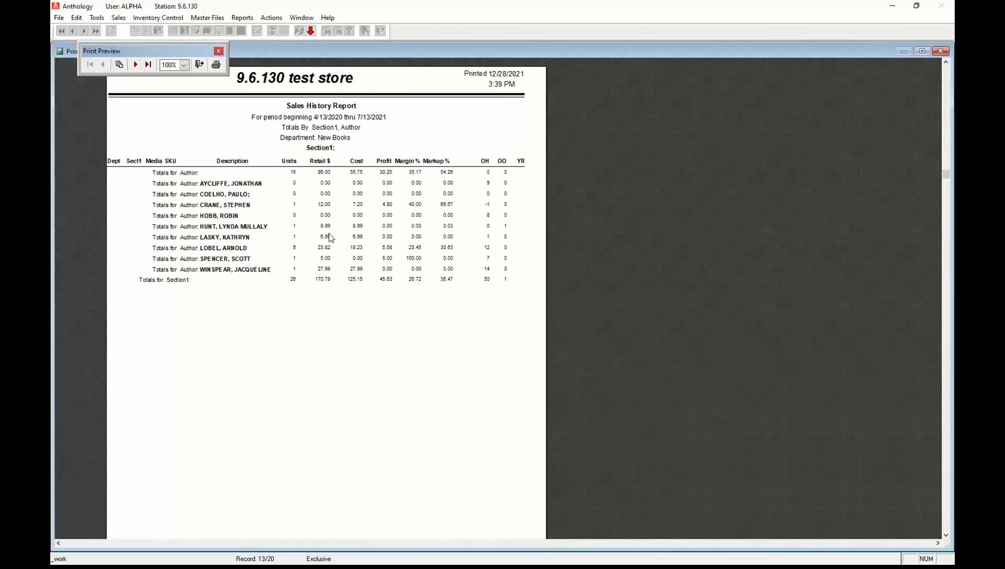
left_click(200, 64)
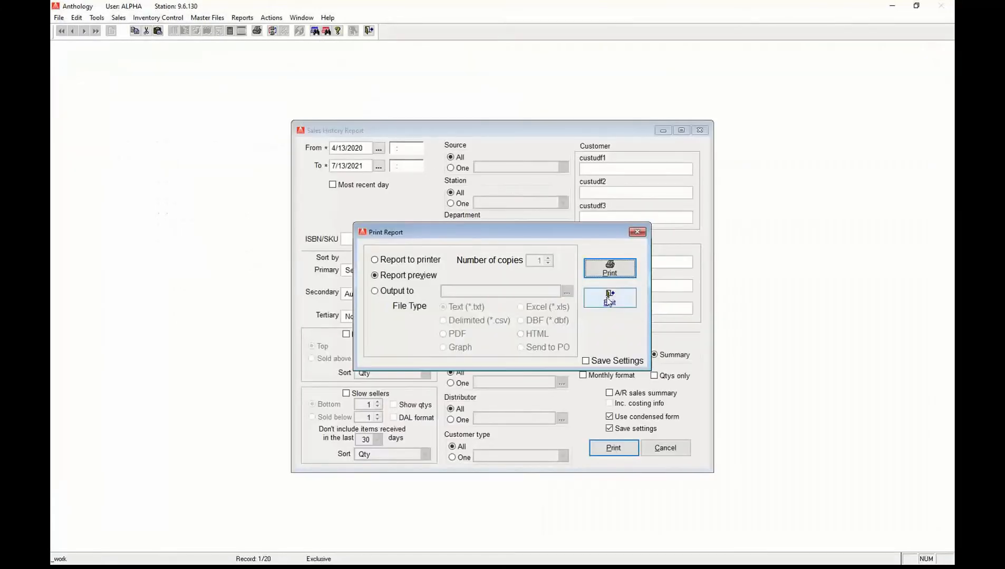
left_click(599, 298)
Close the Sales History settings and pick Sales Transactions Summary from the Reports list.
left_click(700, 130)
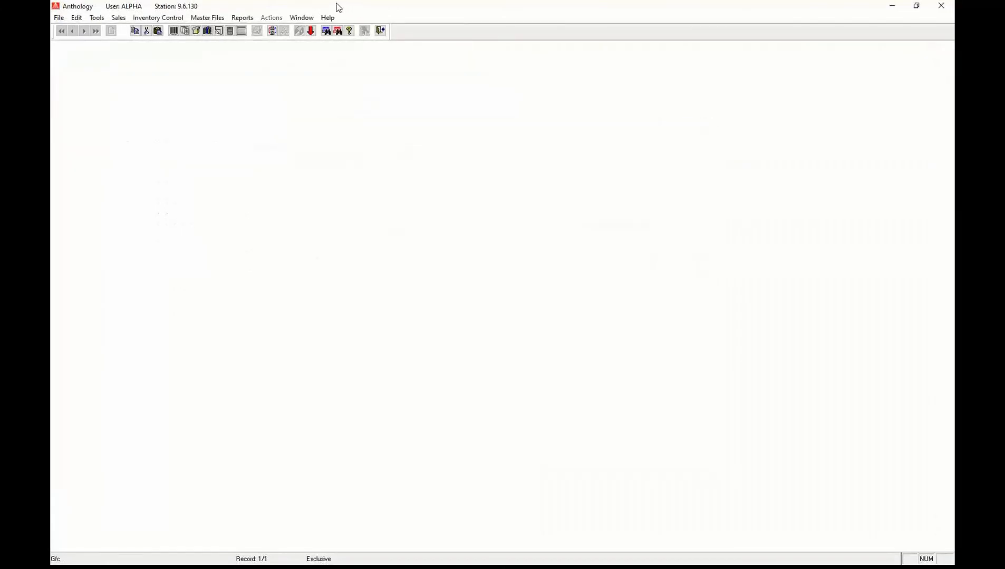
left_click(243, 18)
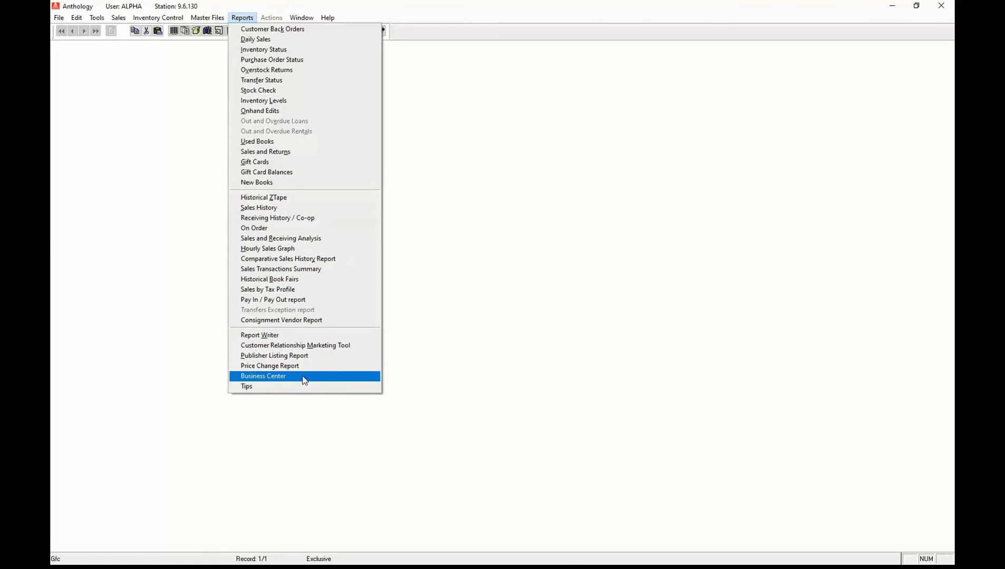
left_click(327, 270)
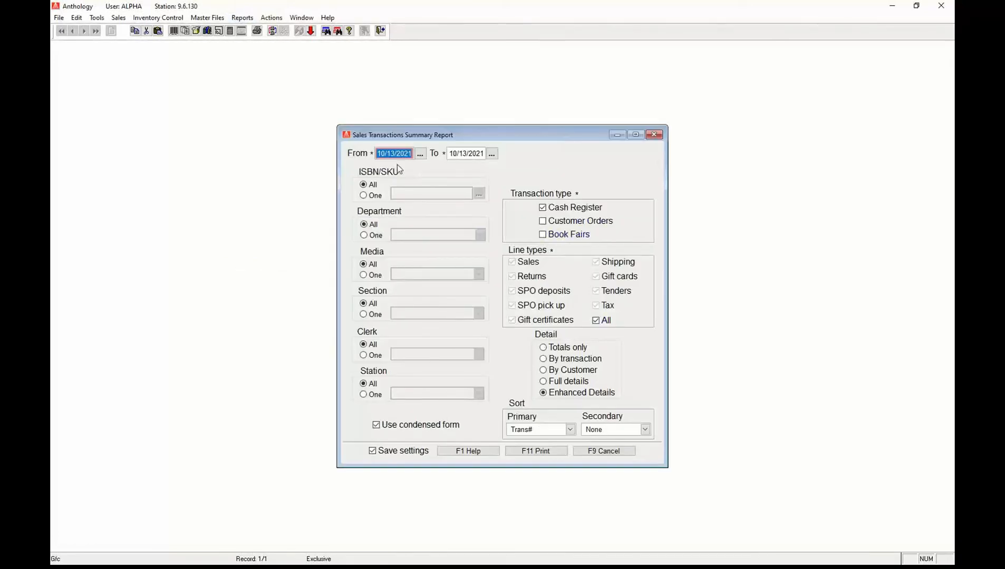
Set the report start date to 5/31/2021 via the calendar and run it to Print Report.
left_click(423, 153)
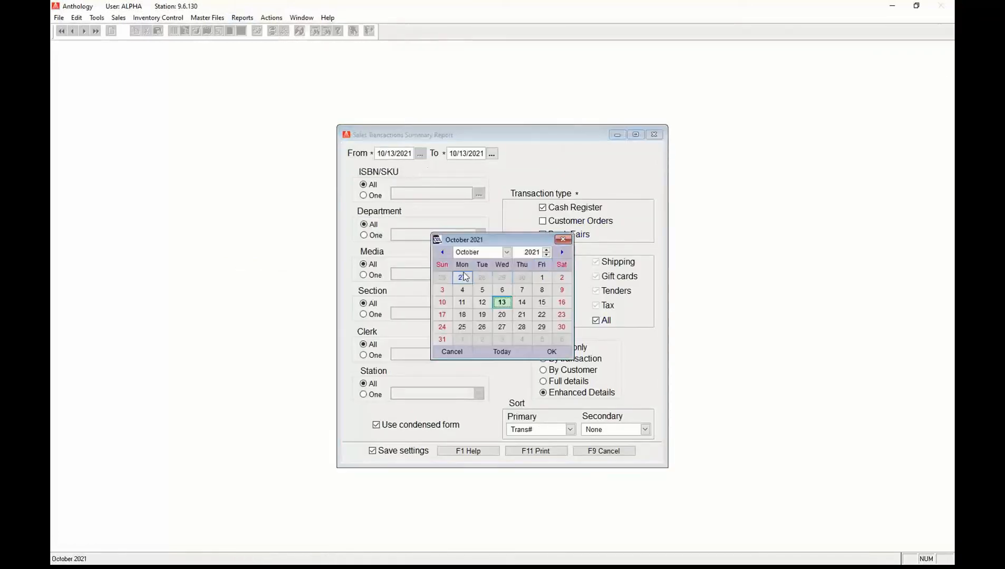
left_click(445, 252)
left_click(445, 252)
left_click(445, 252)
left_click(445, 252)
left_click(445, 252)
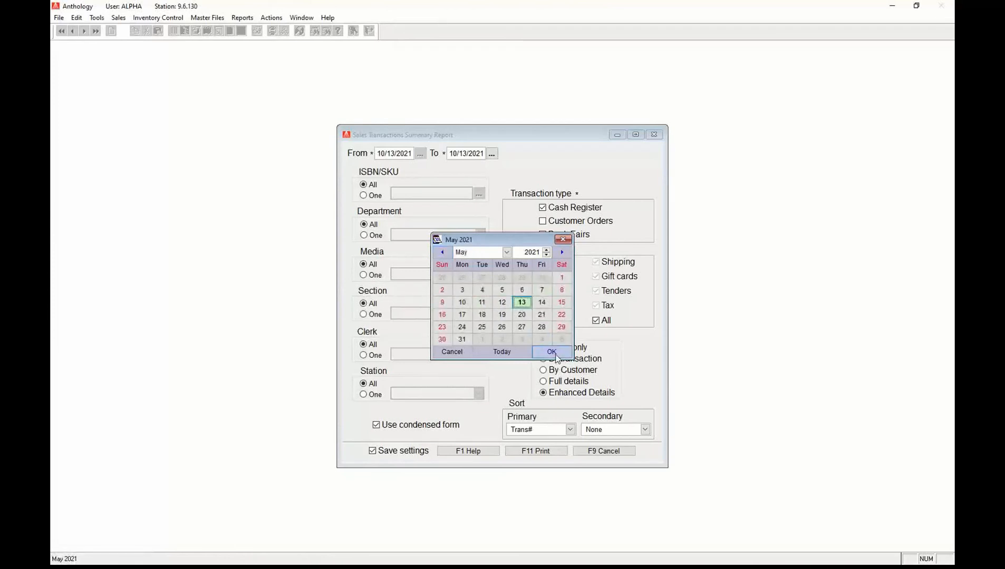
left_click(462, 339)
left_click(552, 352)
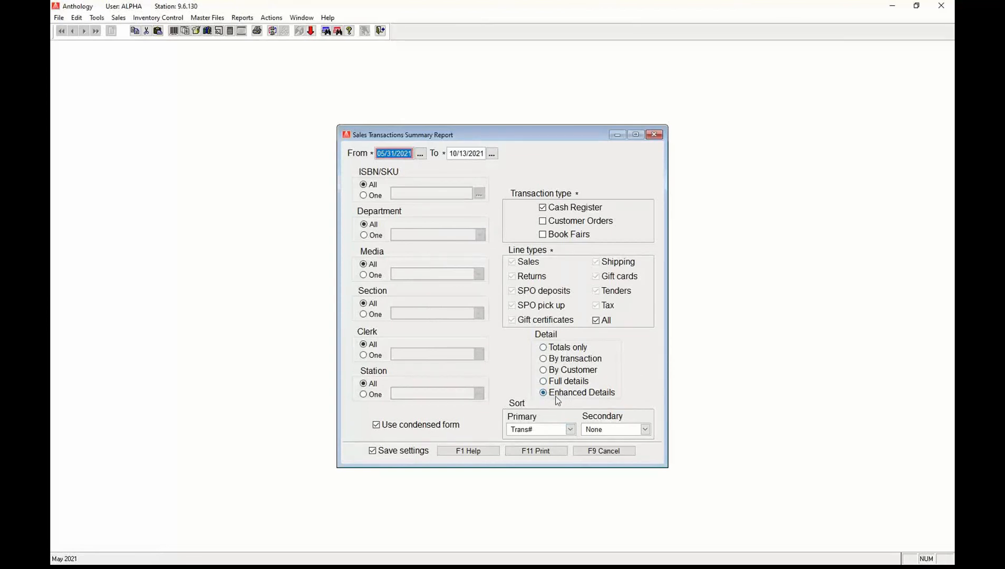
left_click(543, 452)
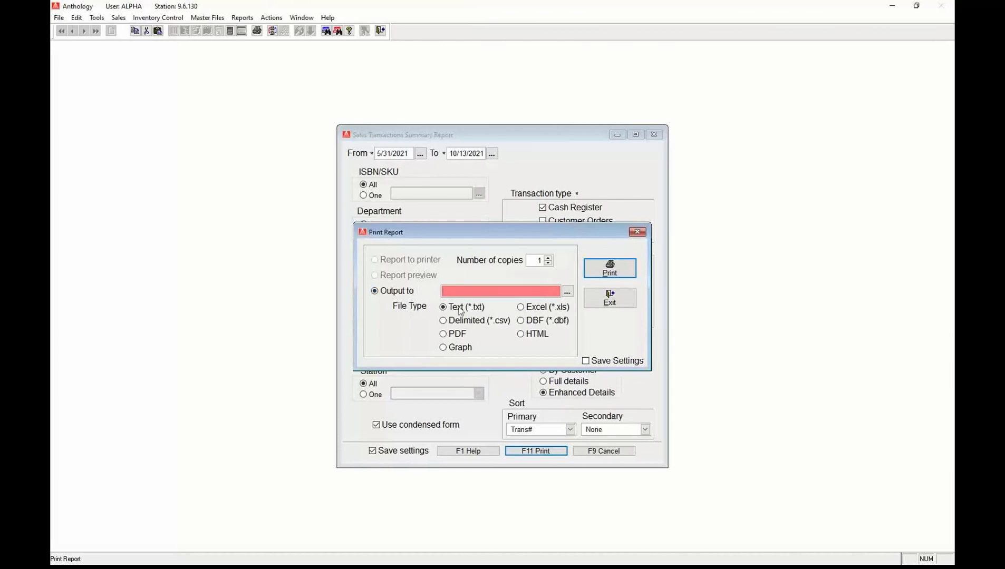
Export the Sales Transactions Summary to Excel as salestransaction, then close the print options.
left_click(522, 307)
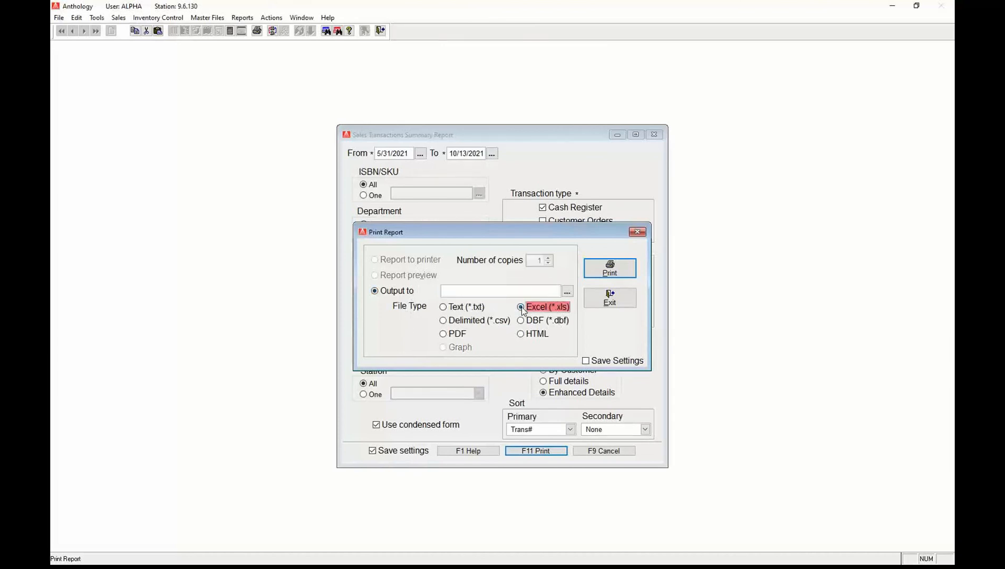
left_click(567, 292)
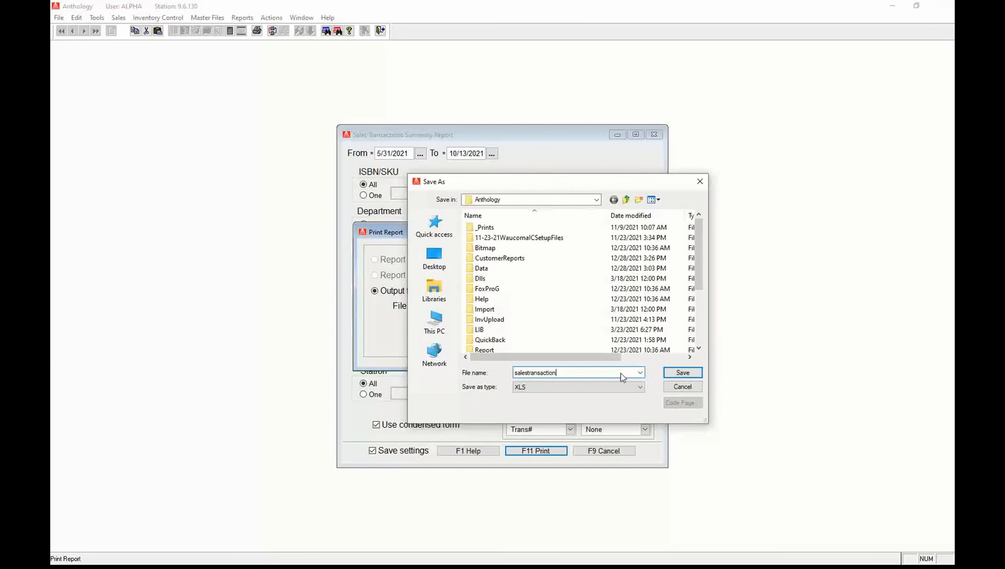
left_click(682, 373)
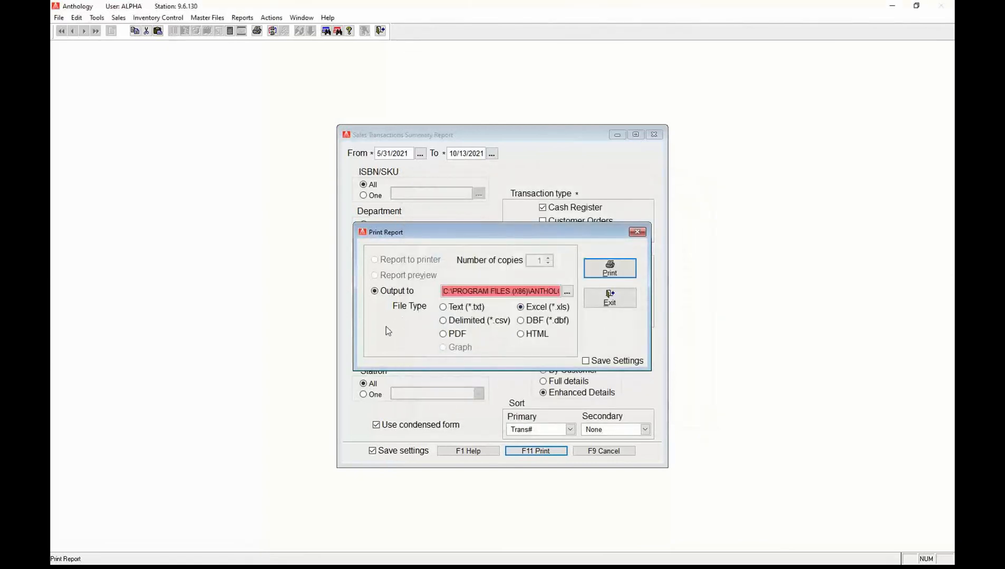
left_click(622, 271)
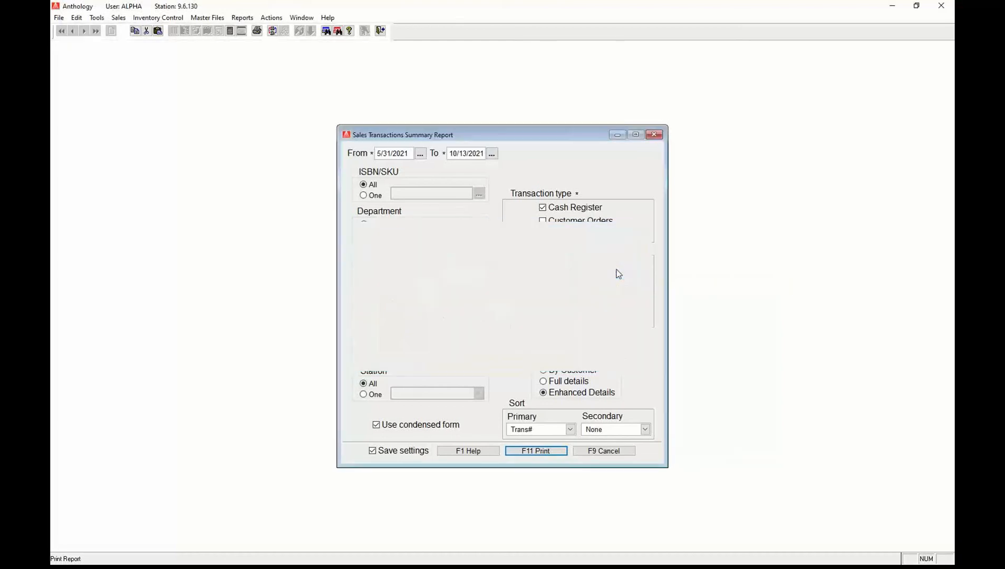
left_click(545, 452)
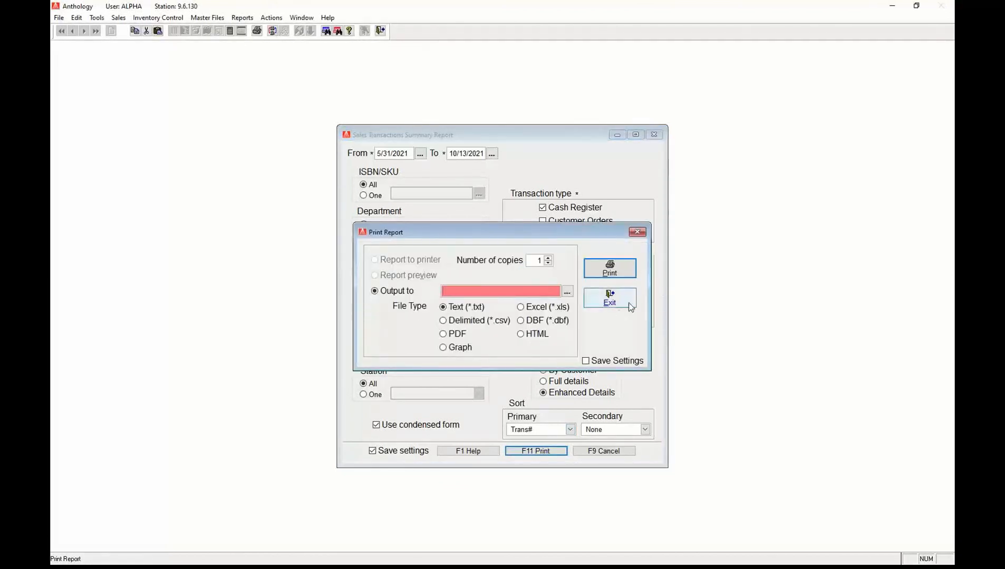
left_click(609, 298)
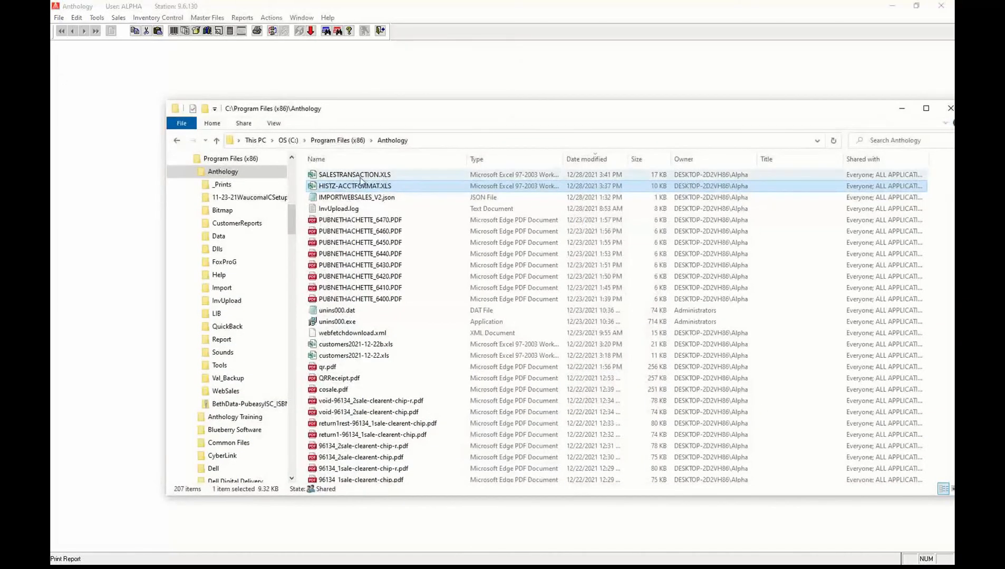
Open SALESTRANSACTION.XLS from the Anthology program folder in Excel.
left_click(359, 175)
double_click(359, 174)
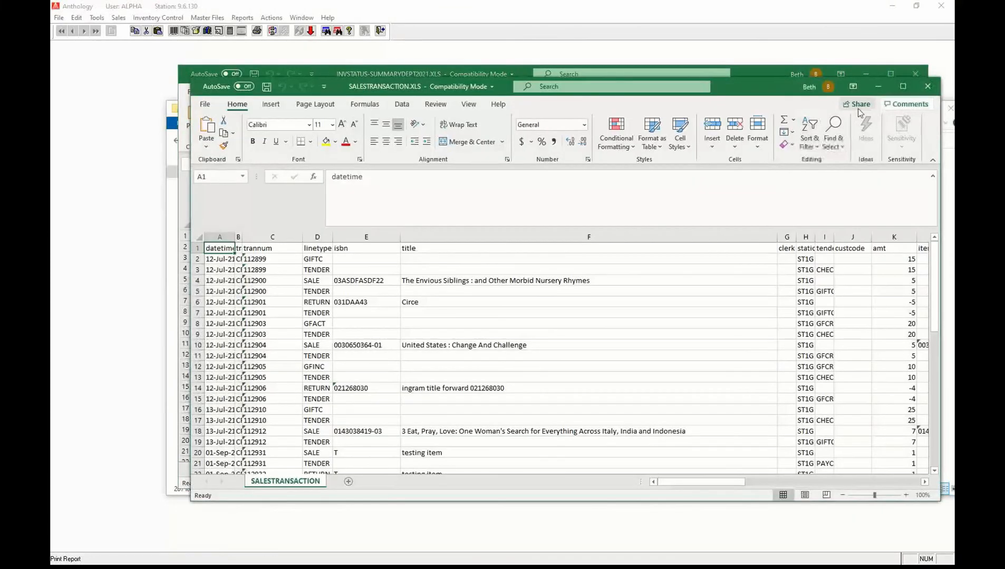
Maximize the workbook and AutoFit every column of the SALESTRANSACTION sheet.
left_click(902, 86)
left_click(59, 160)
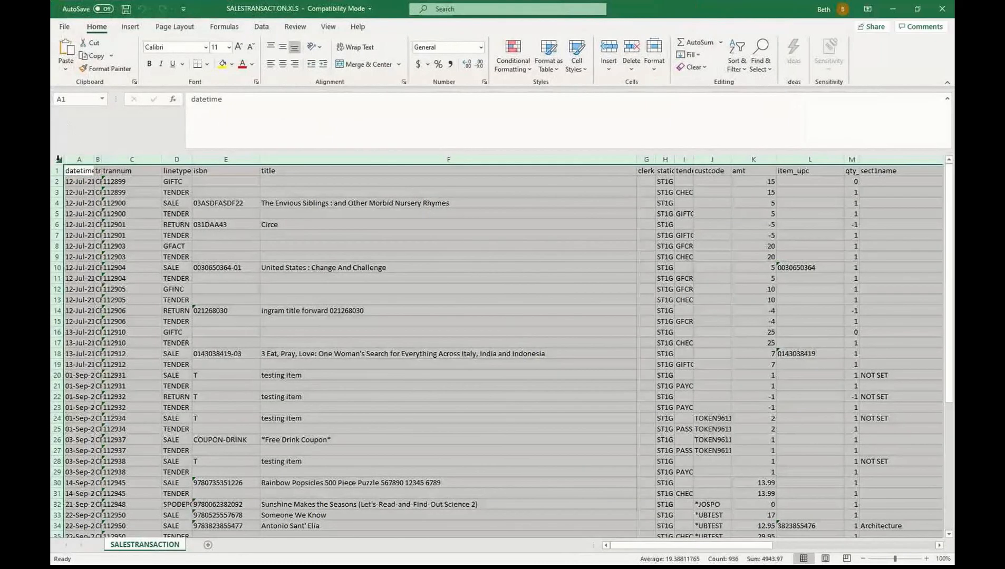
double_click(105, 159)
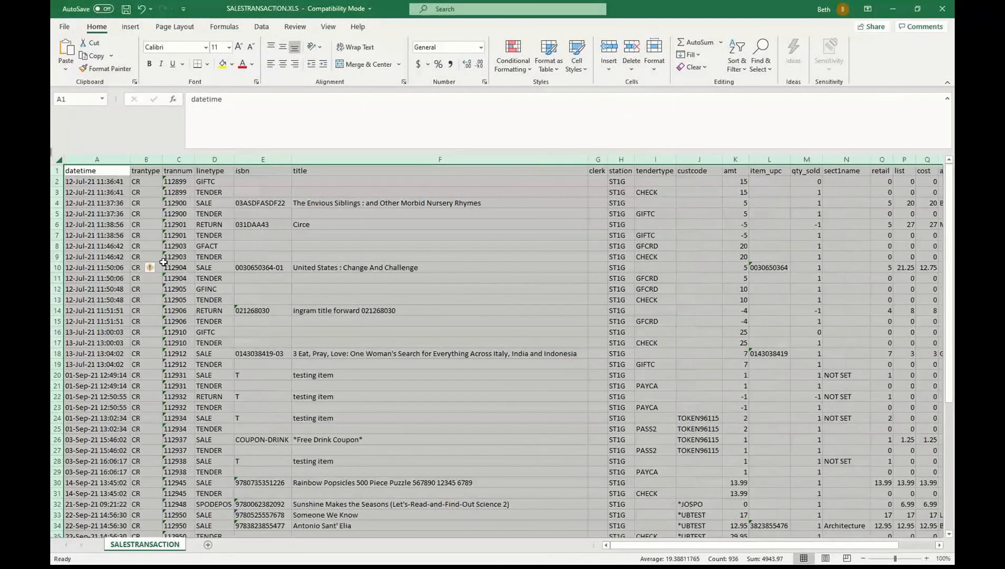
left_click(164, 264)
Review the trantype and line type entries (SALE, TENDER, GFACT) in rows 4–13.
key("Left")
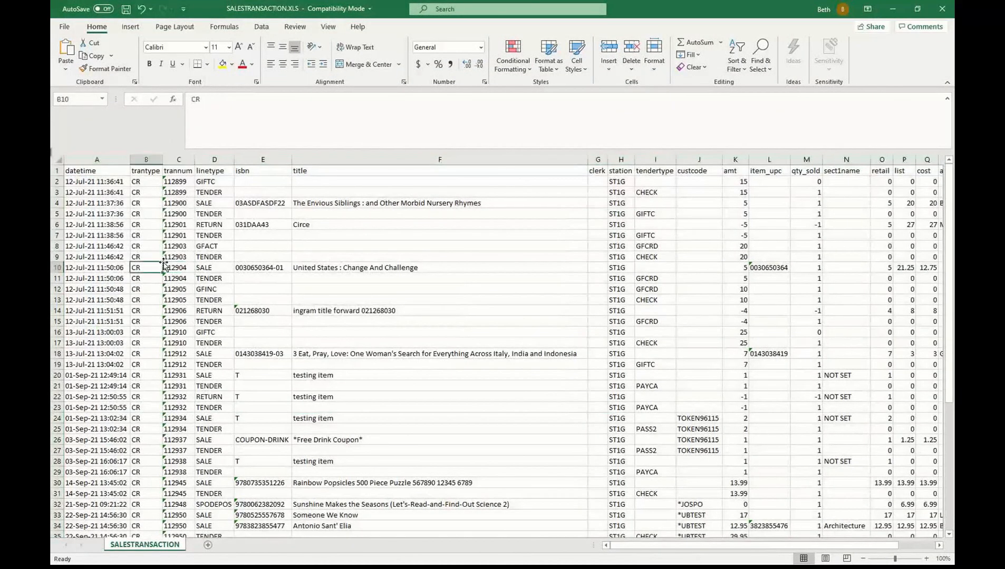
key("Up")
key("Up")
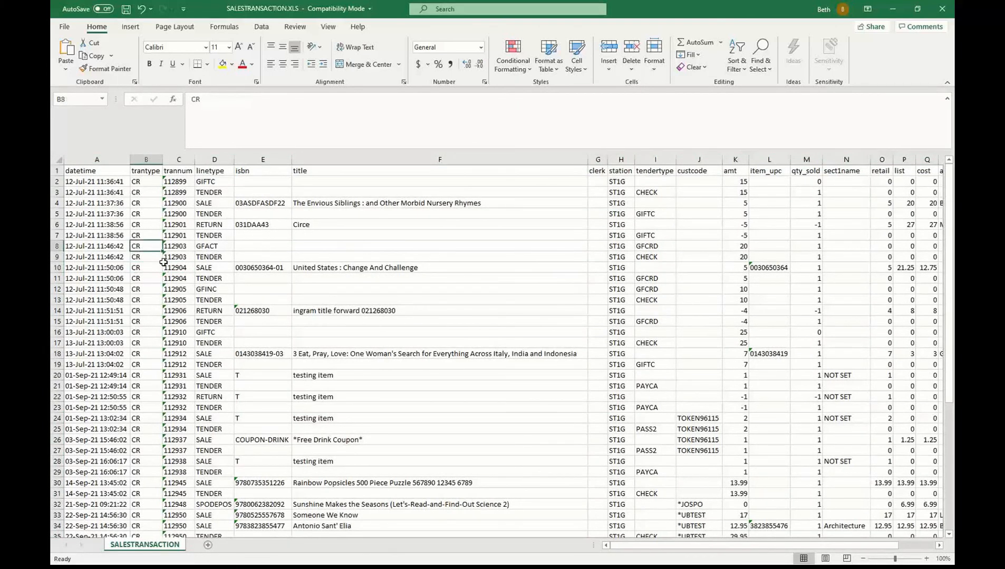
key("Up")
key("Up")
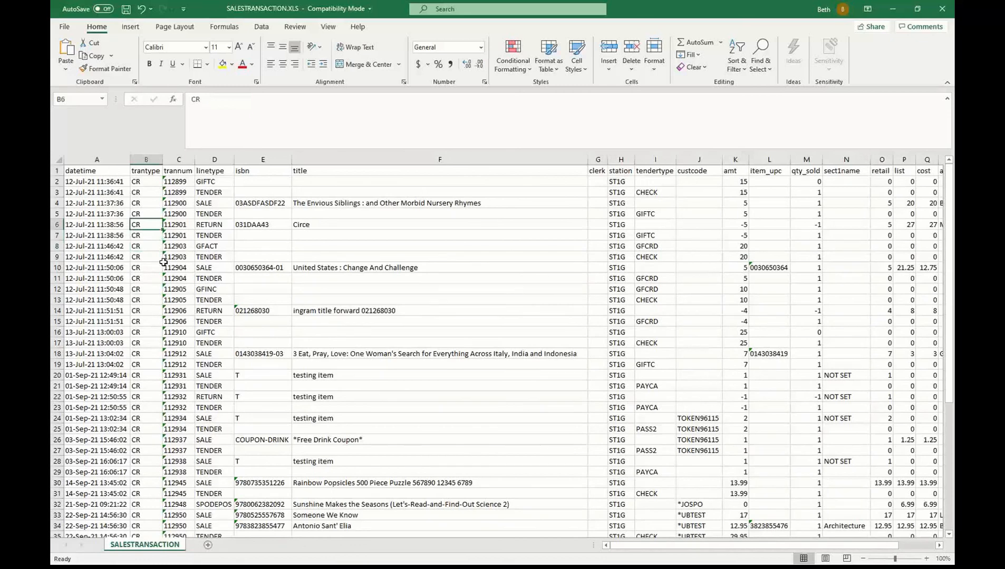
key("Right")
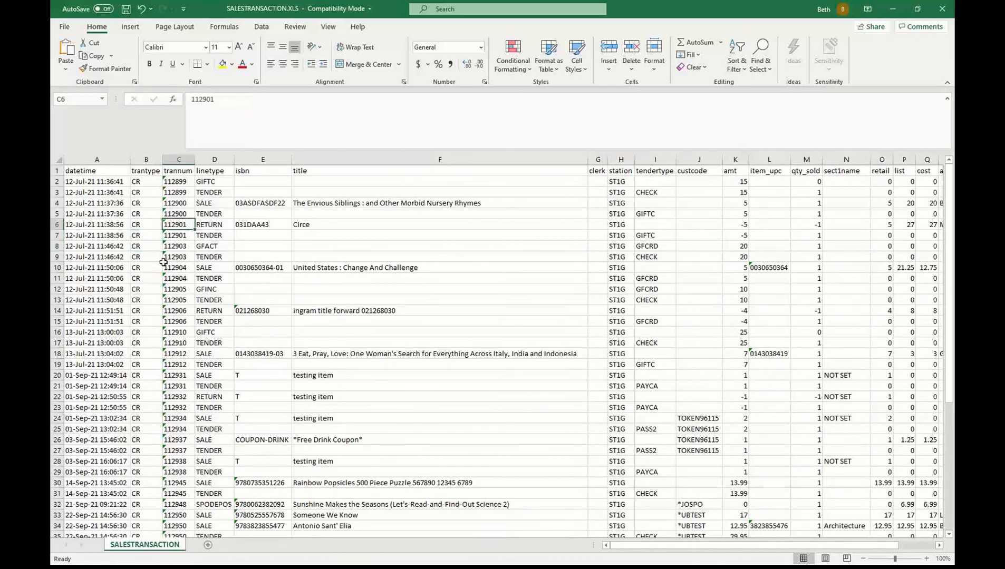
key("Right")
key("Up")
key("Up")
key("Down")
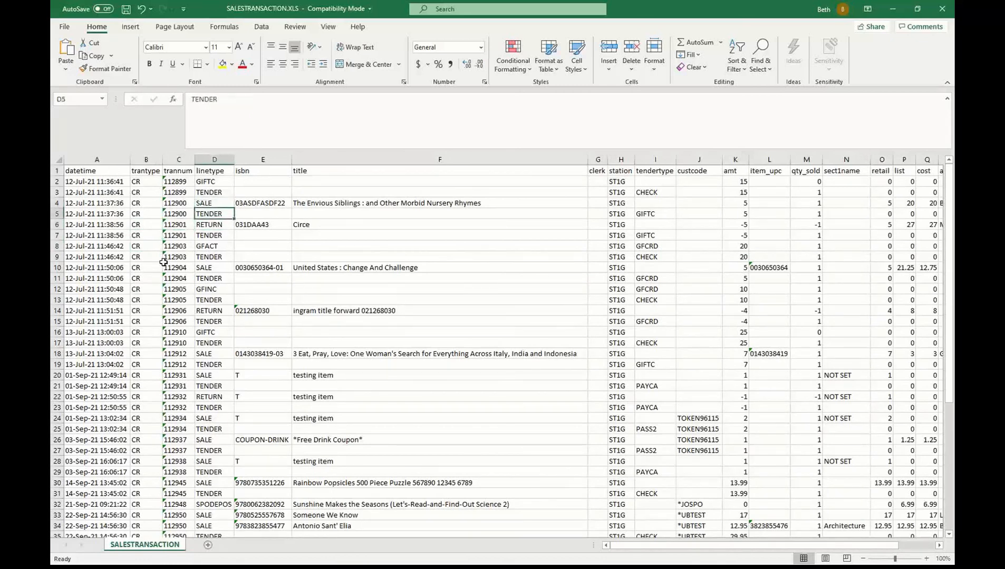
key("Down")
key("Down")
key("Down")
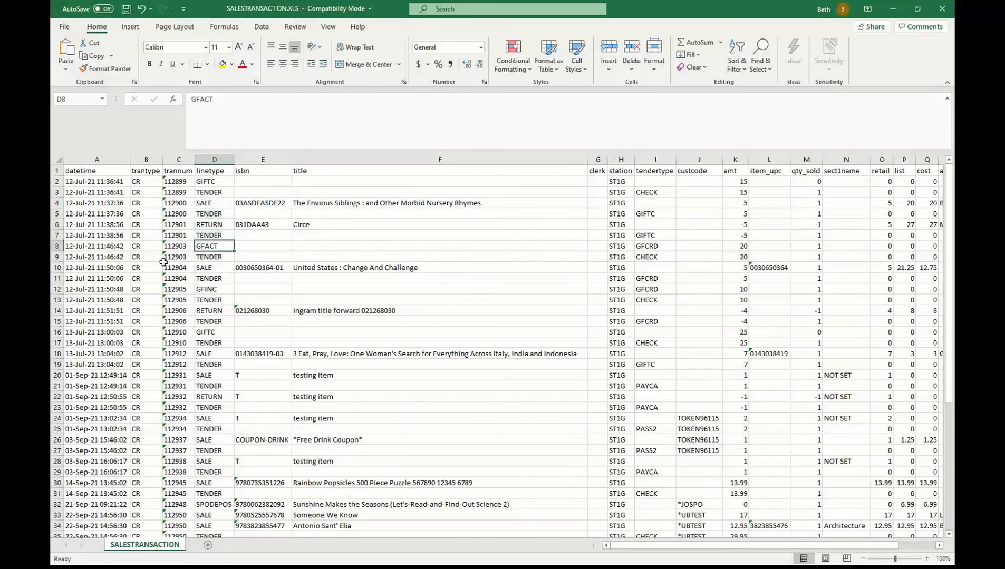
key("Down")
key("Down")
key("Down")
key("Down")
key("Down")
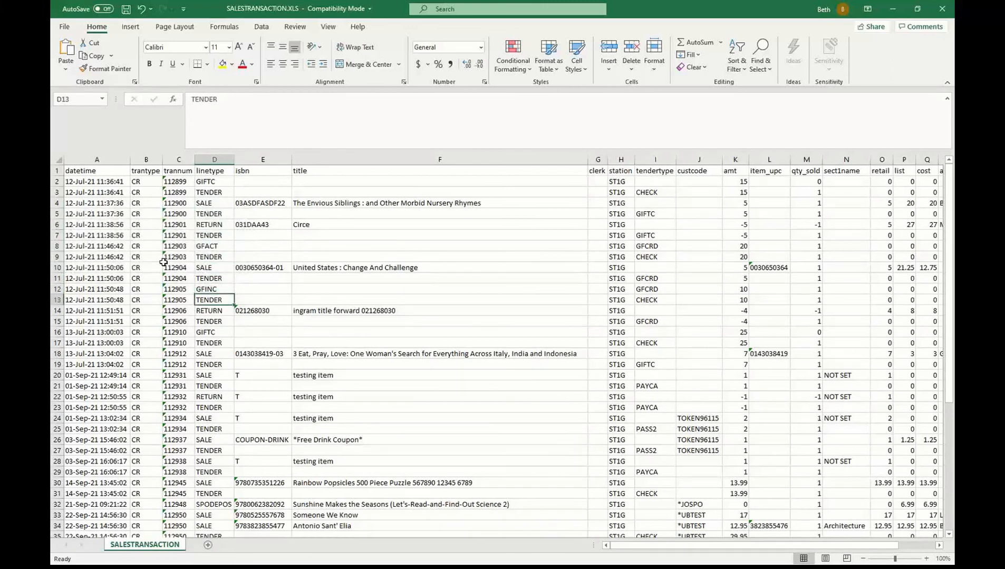
key("Up")
key("Up")
Inspect isbn, title, tender type, qty_sold, cost and amount values, then minimize the workbook.
key("Right")
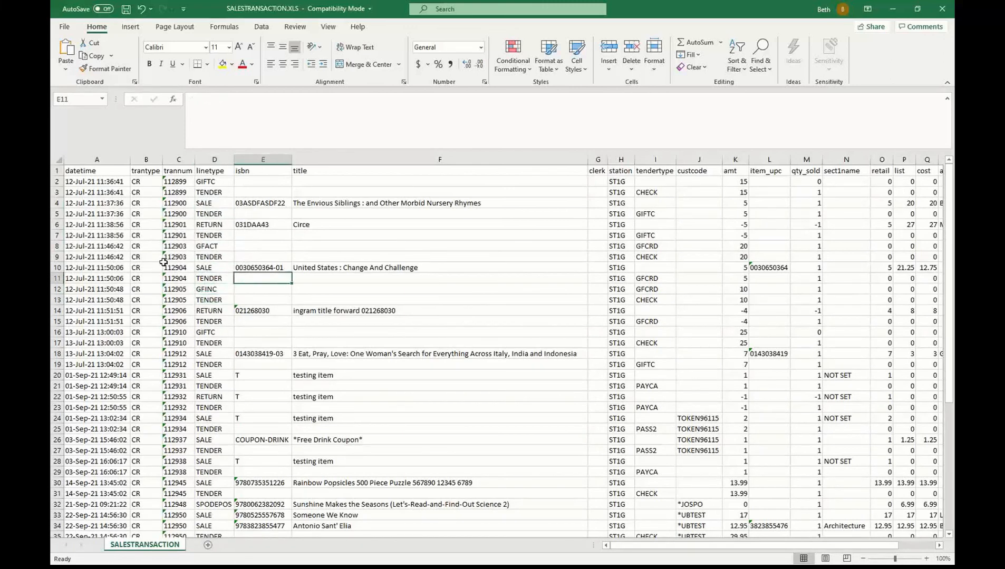
key("Up")
key("Right")
key("Right")
key("Right")
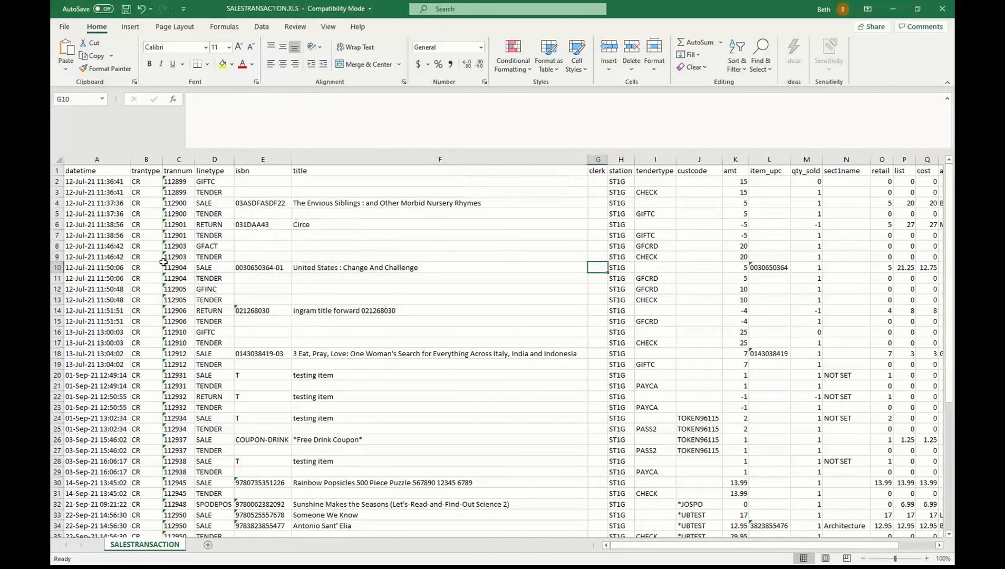
key("Up")
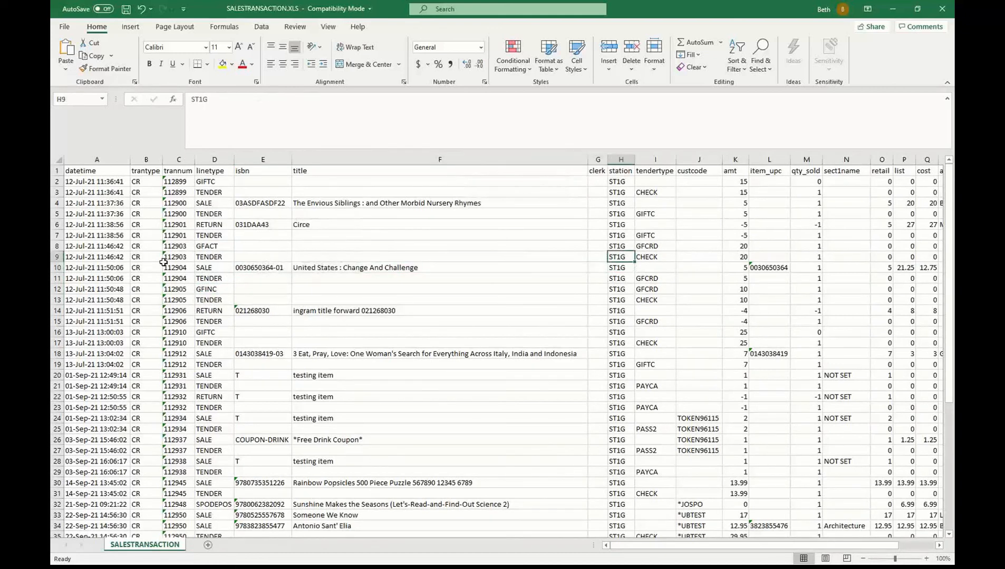
key("Right")
key("Down")
key("Down")
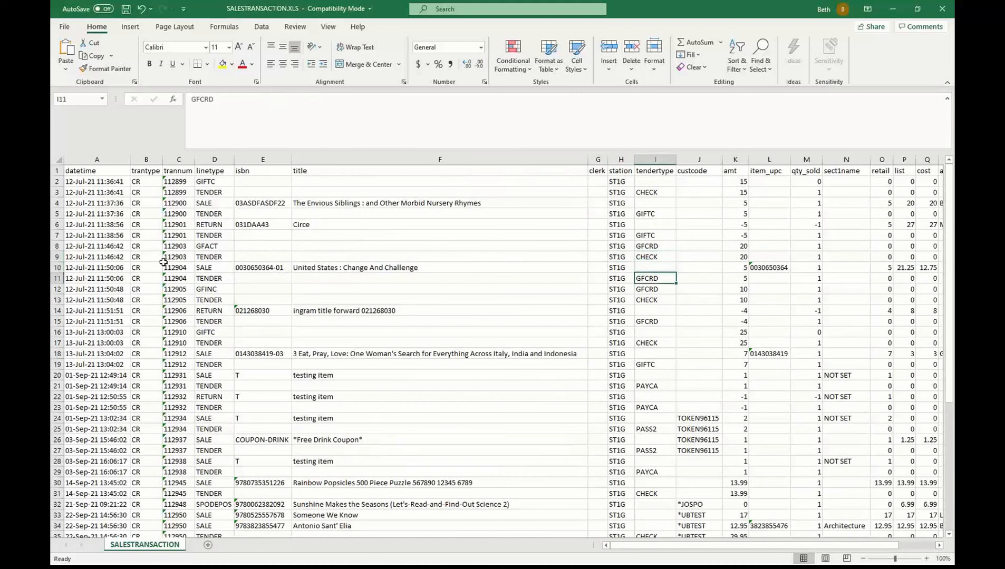
key("Down")
key("Down")
key("Right")
key("Right")
key("Right")
key("Right")
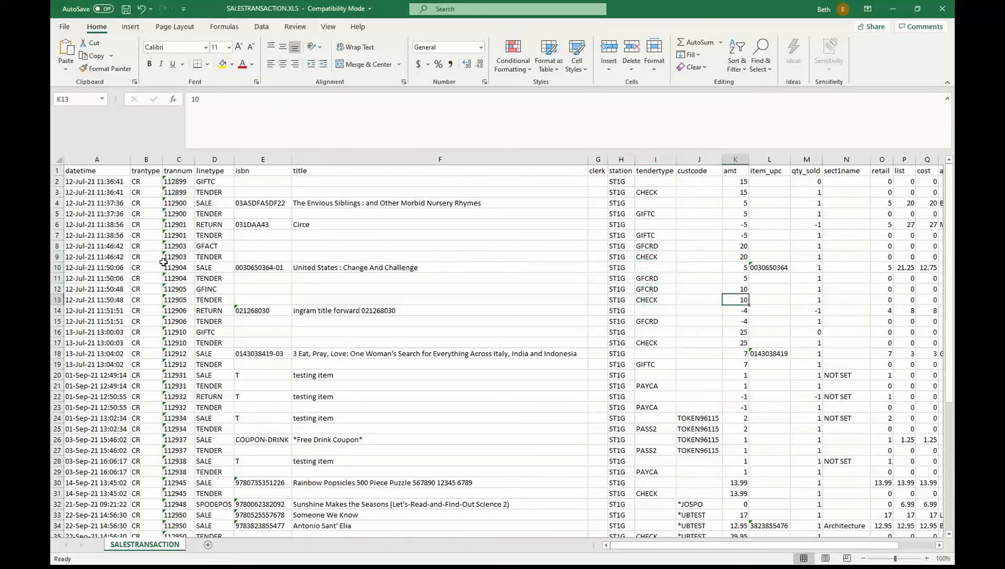
key("Left")
key("Left")
key("Left")
key("Left")
key("Right")
key("Right")
key("Right")
key("Right")
key("Right")
key("Right")
key("Right")
key("Right")
key("Right")
key("Right")
key("Right")
key("Right")
key("Right")
key("Right")
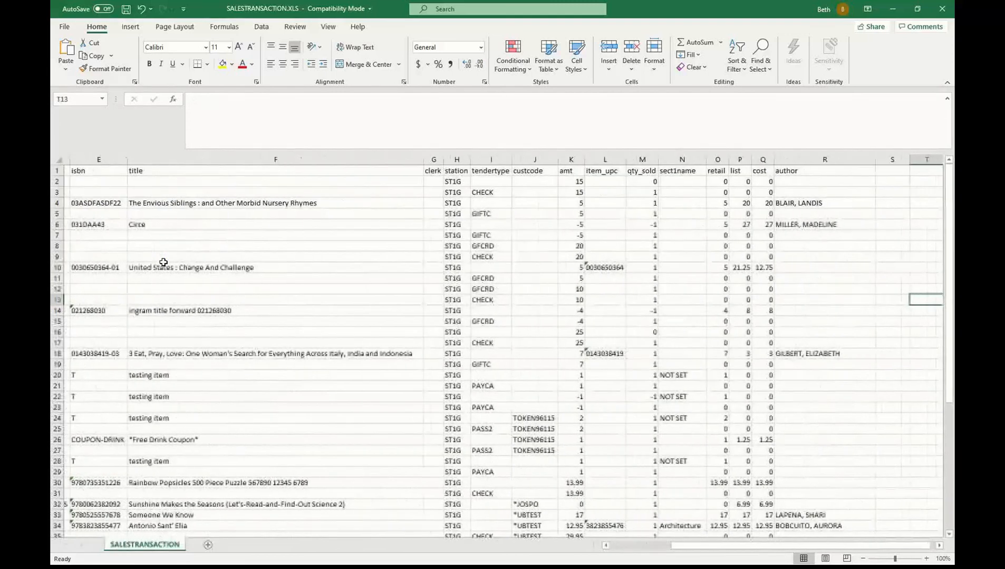
key("Left")
key("Left")
key("Left")
key("Left")
key("Left")
key("Left")
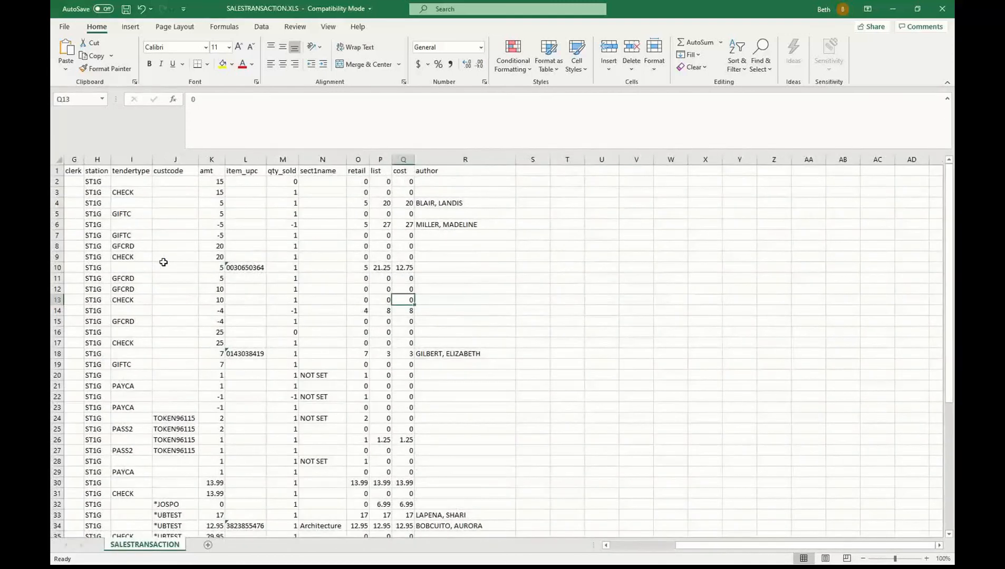
key("Right")
key("Left")
key("Left")
key("Left")
key("Left")
key("Left")
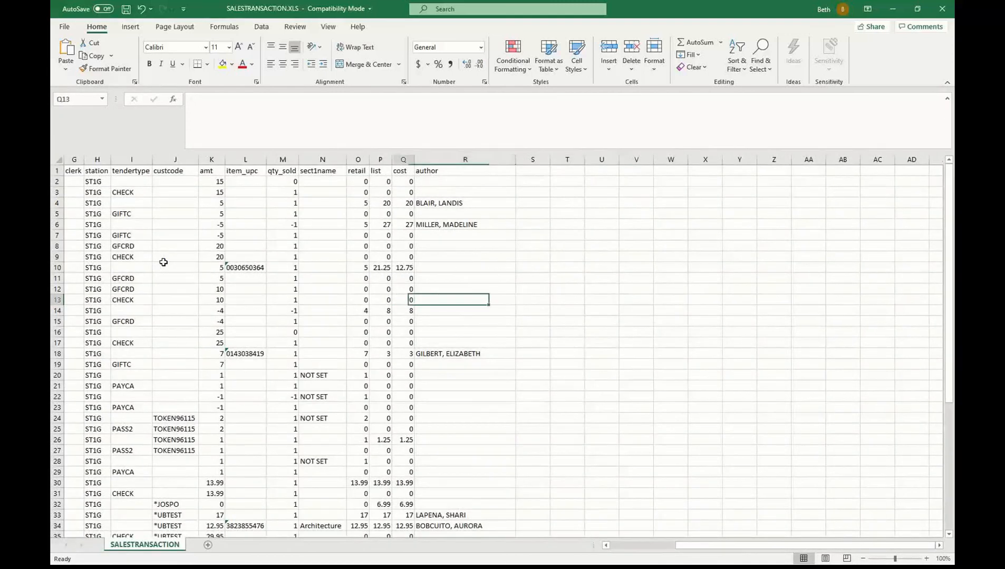
key("Left")
key("Left")
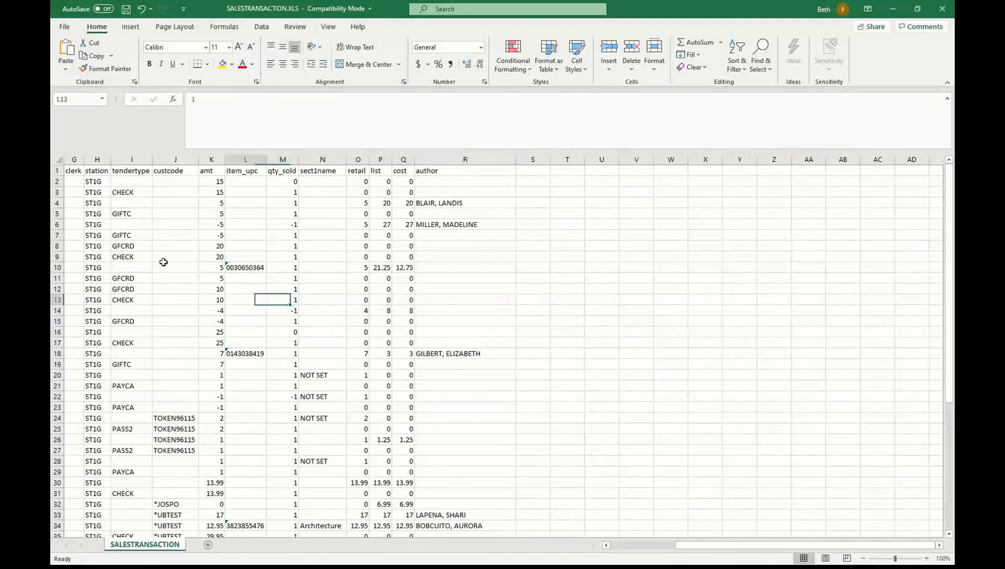
key("Left")
key("Left")
key("Left")
key("Left")
key("Left")
key("Left")
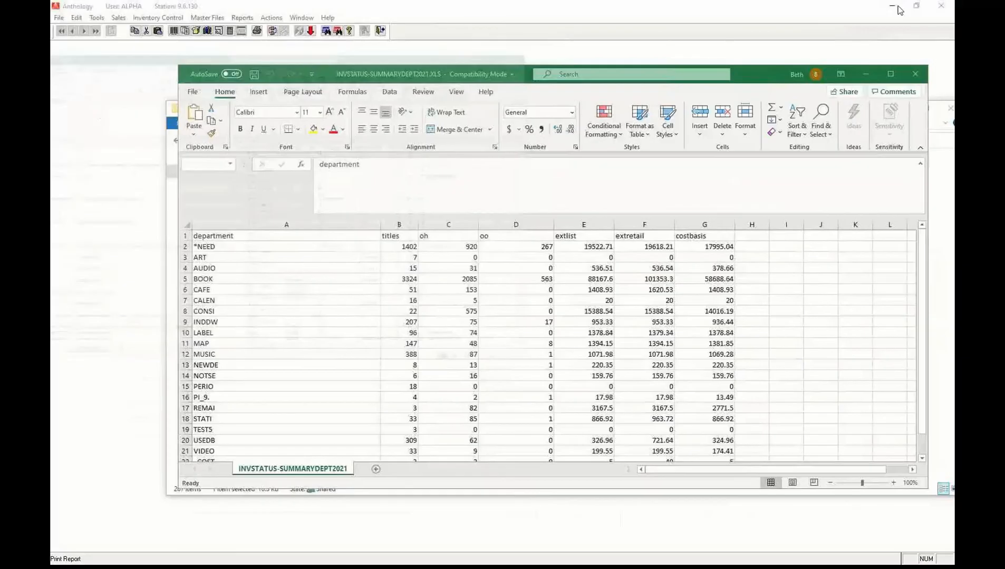
left_click(892, 9)
Switch the Sales Transactions Summary detail to By Customer and choose Report preview output.
left_click(868, 77)
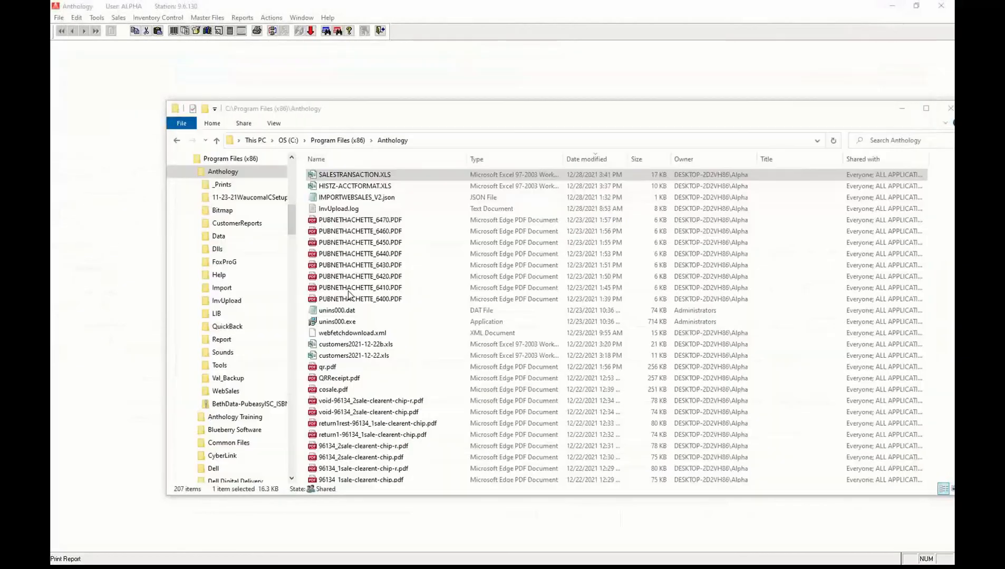
left_click(585, 80)
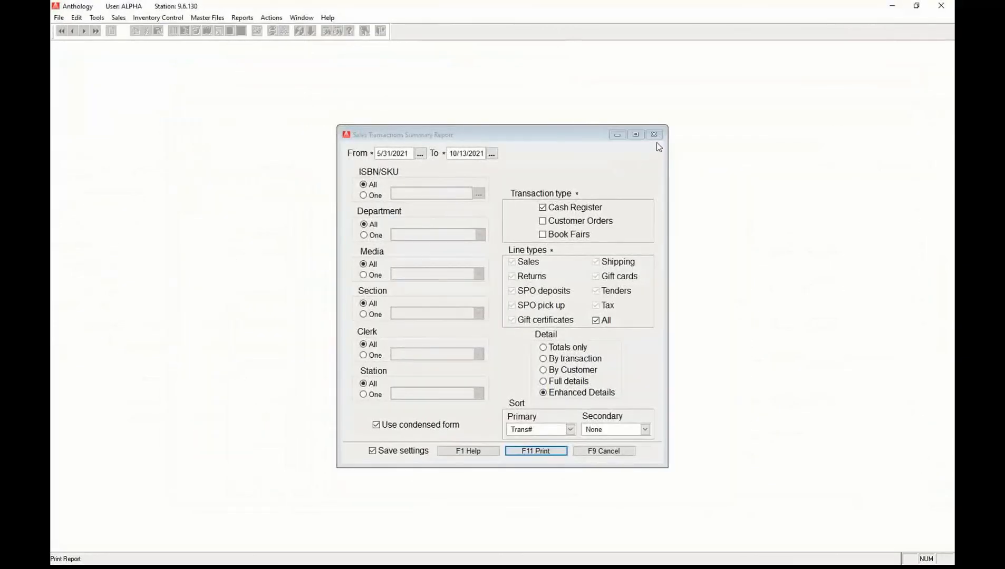
left_click(545, 371)
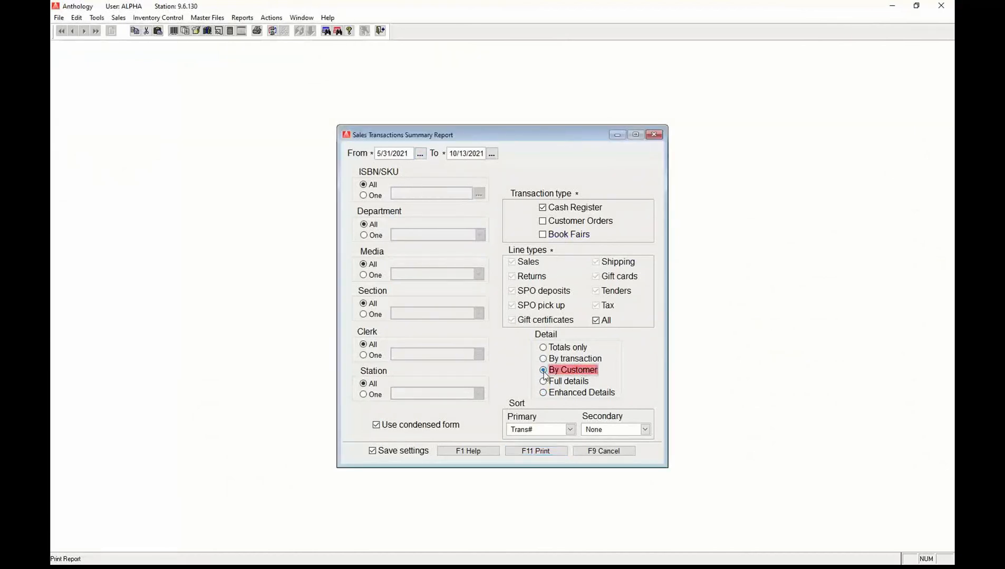
left_click(536, 453)
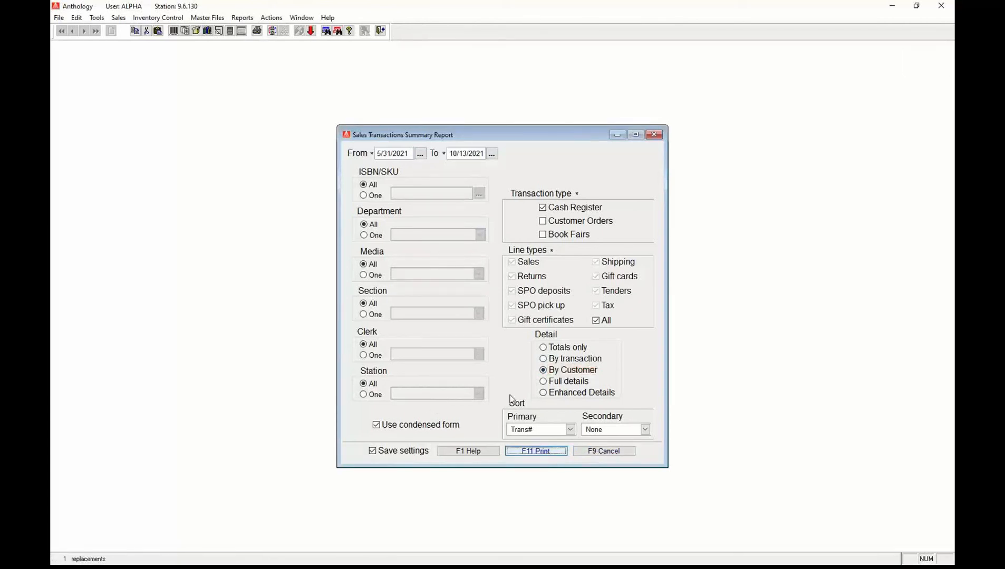
left_click(396, 275)
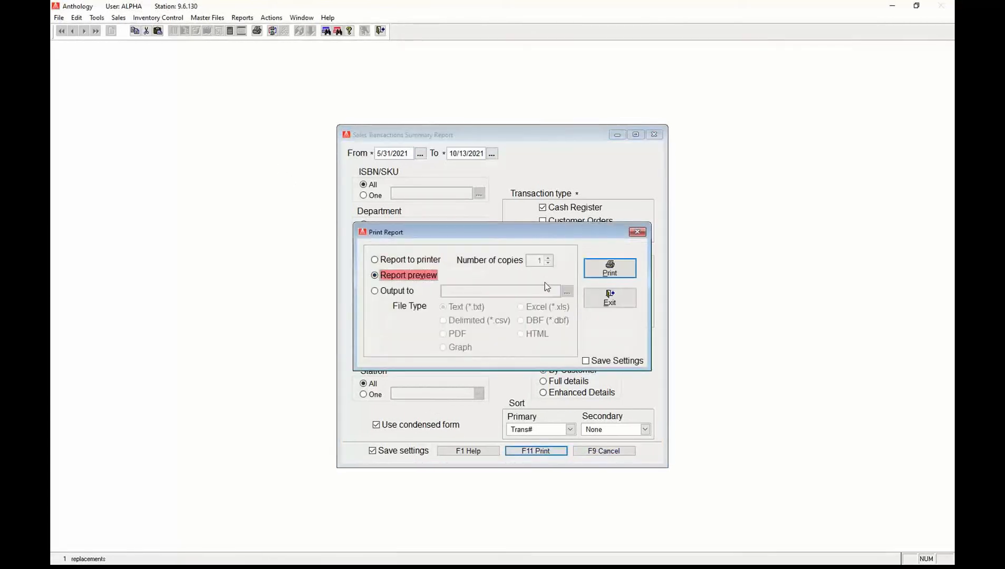
Preview the By Customer report (27 transactions totalling 1,897.10), then close the preview.
left_click(611, 275)
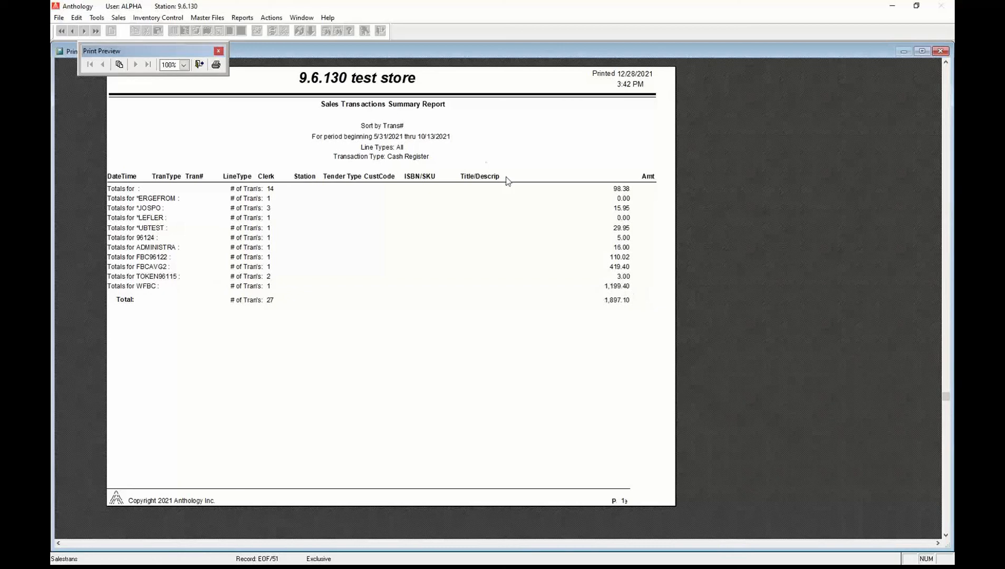
left_click(200, 68)
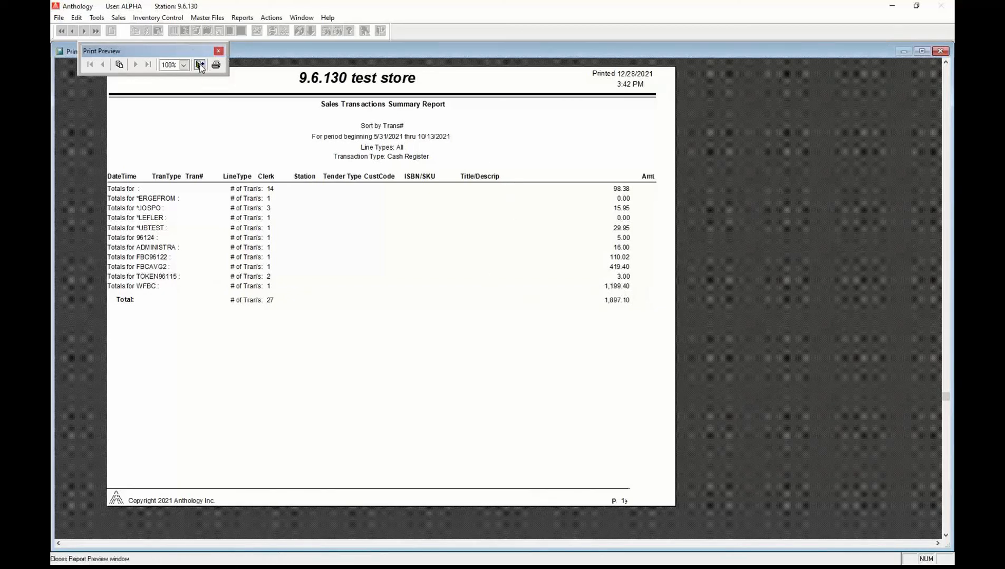